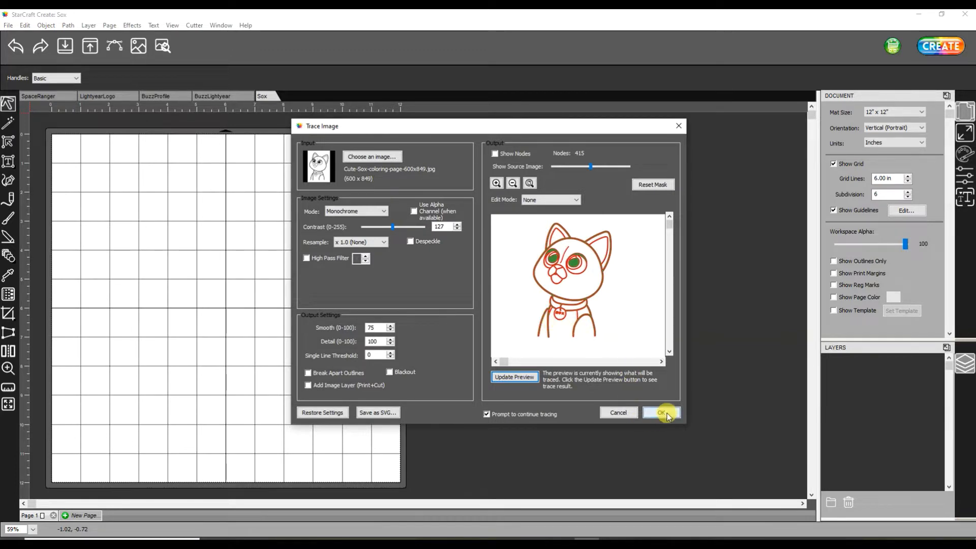
- Accept the monochrome trace of Cute-Sox-coloring-page-600x849.jpg and finish tracing without continuing to another trace
click(662, 413)
click(569, 314)
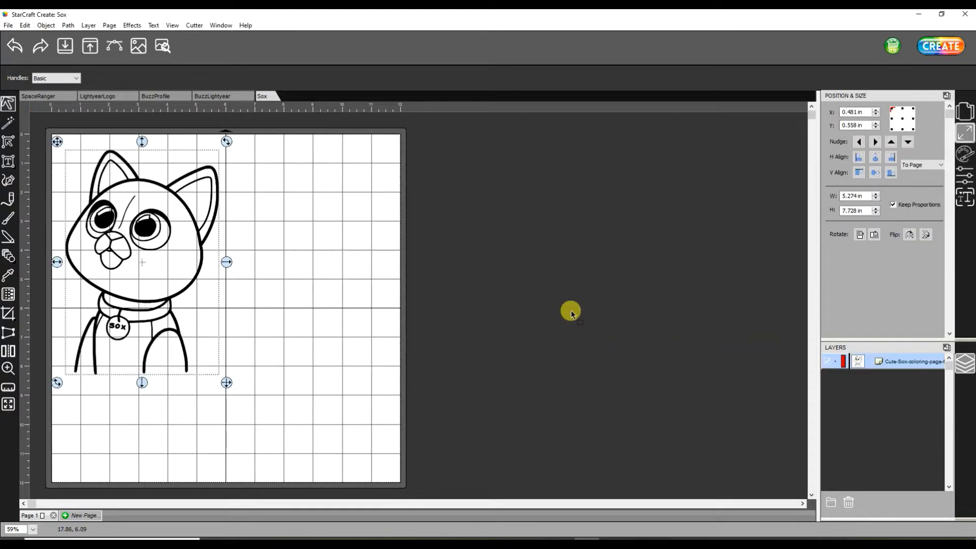
click(371, 264)
click(199, 288)
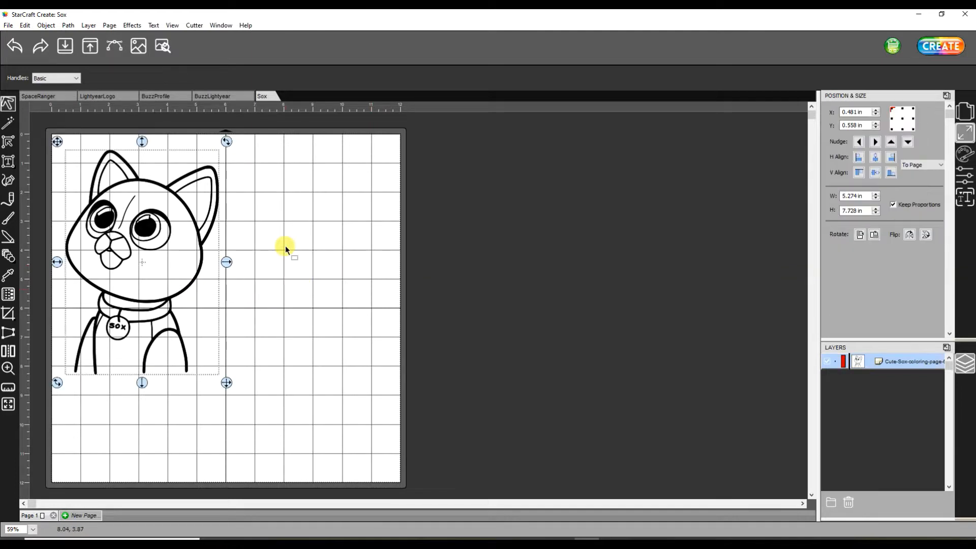
- Copy and paste the traced cat, and place the duplicate off the mat beside the original
right_click(108, 234)
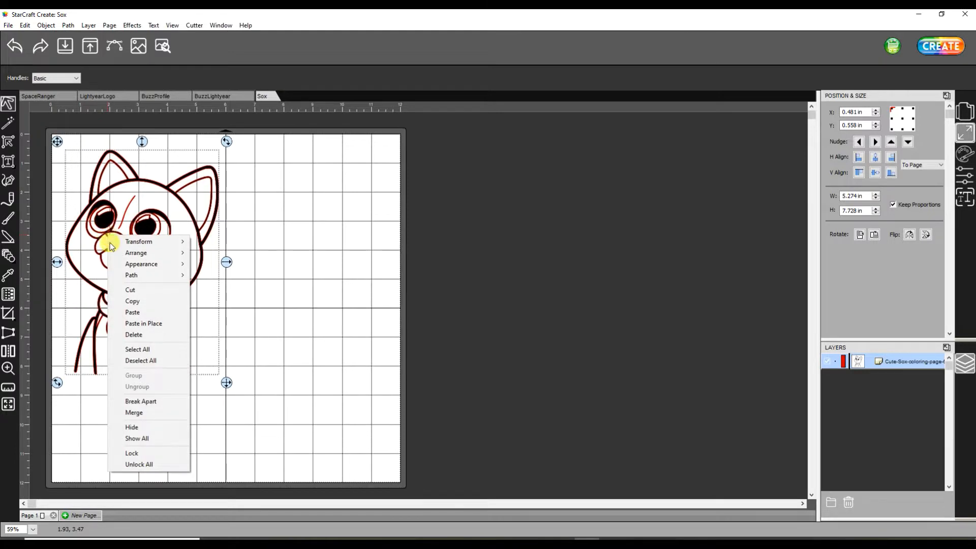
click(140, 300)
right_click(288, 273)
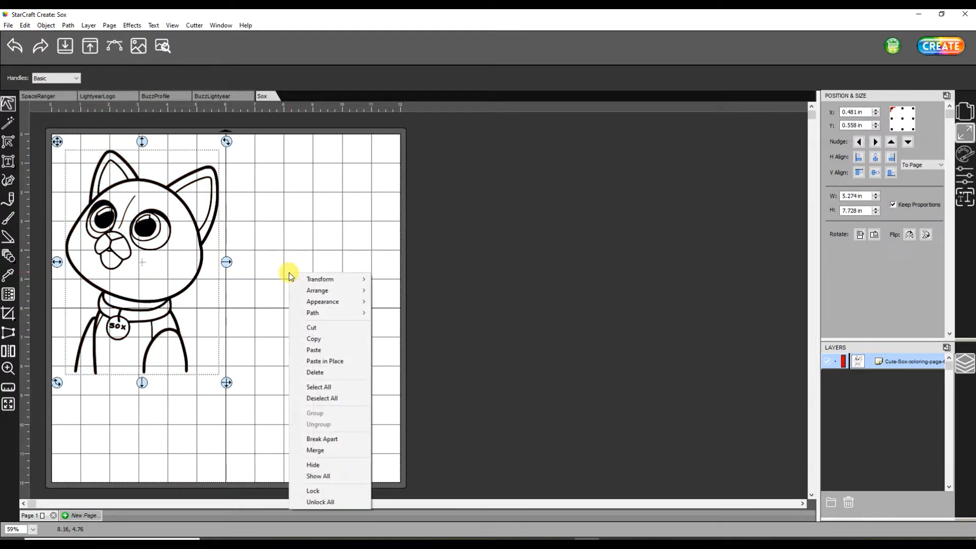
click(325, 349)
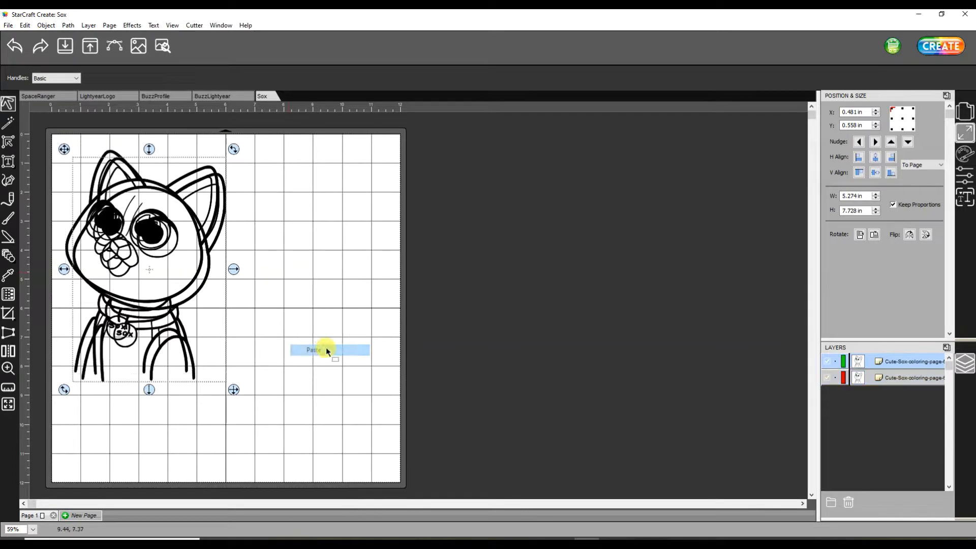
drag(187, 300, 539, 280)
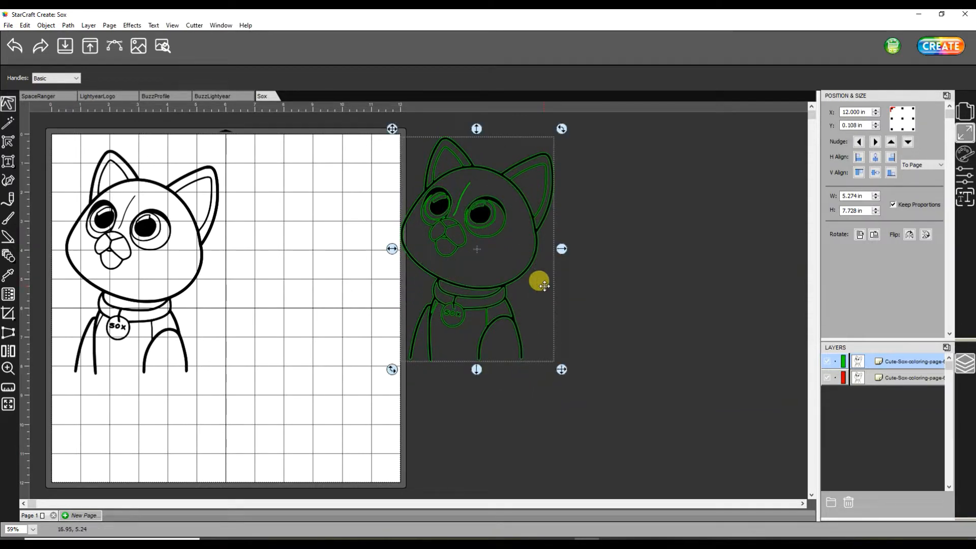
- Try to break apart the traced cat on the mat, and undo it
click(166, 297)
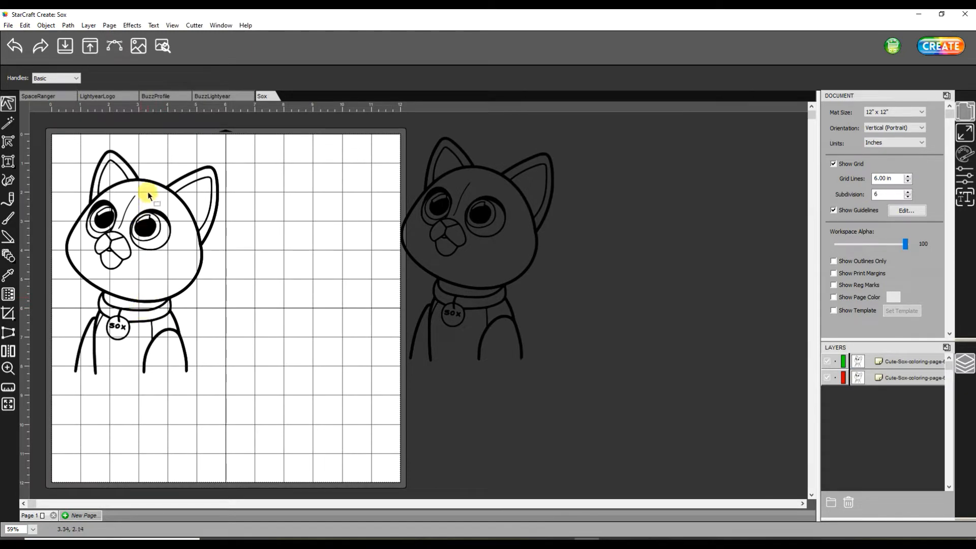
click(136, 187)
right_click(134, 174)
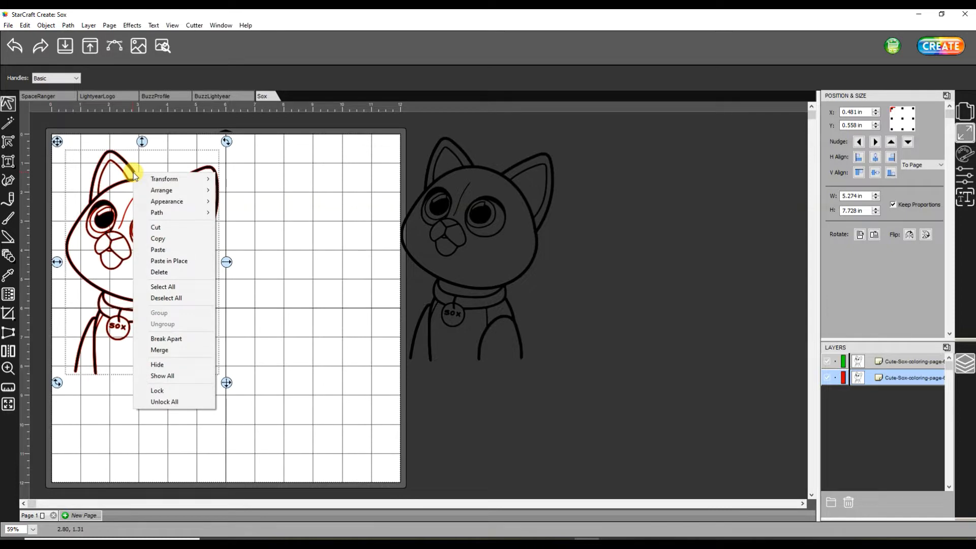
click(186, 339)
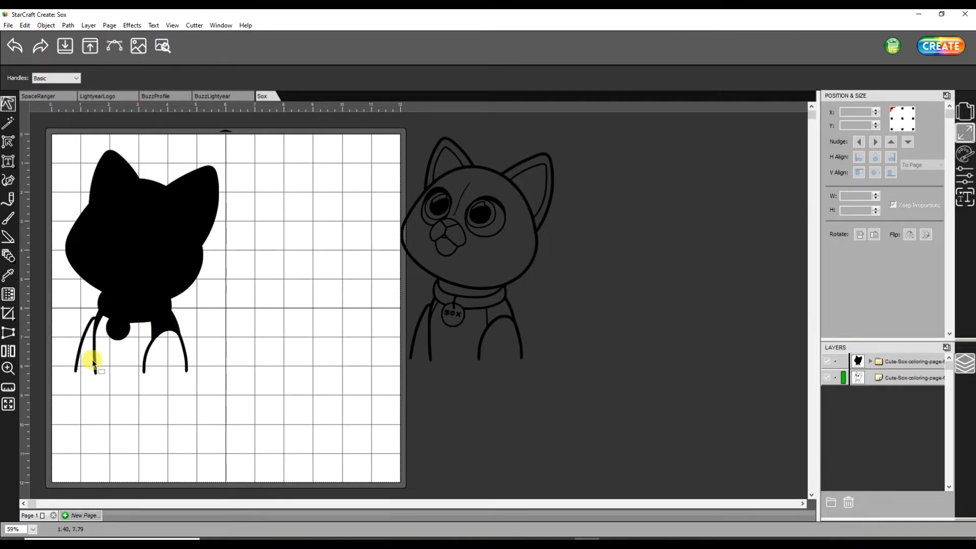
click(17, 44)
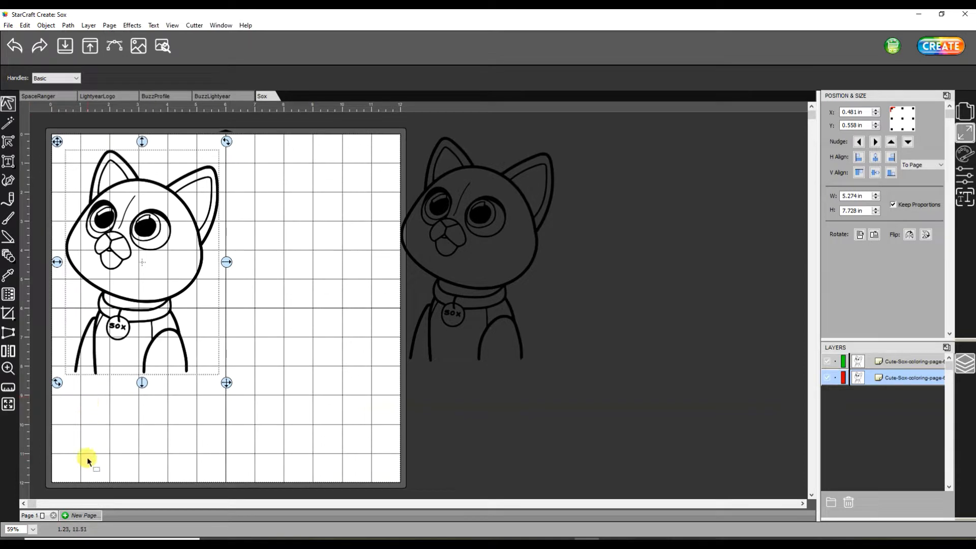
- Try to close the open gap between the first two leg ends of the cat with a freehand line
click(10, 371)
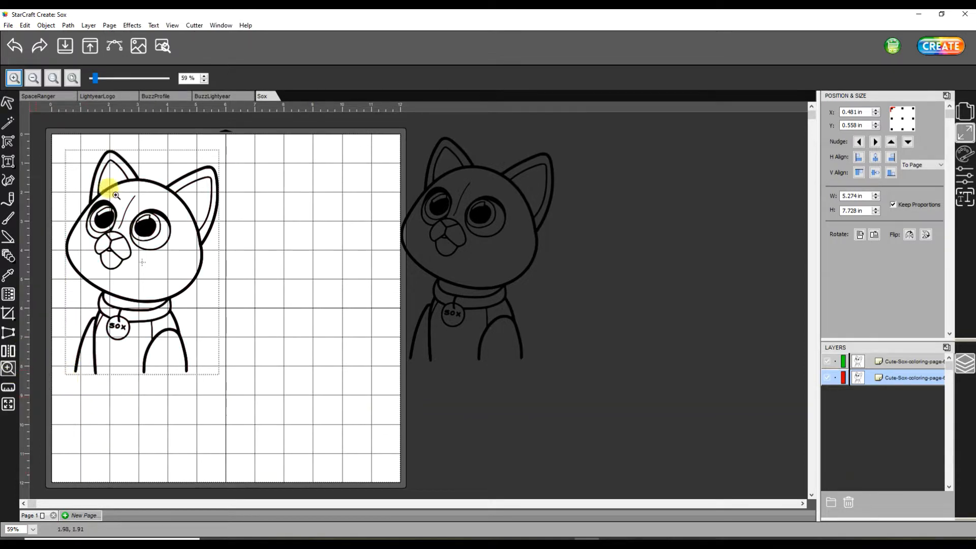
drag(95, 79, 104, 80)
scroll(424, 373, down, 3)
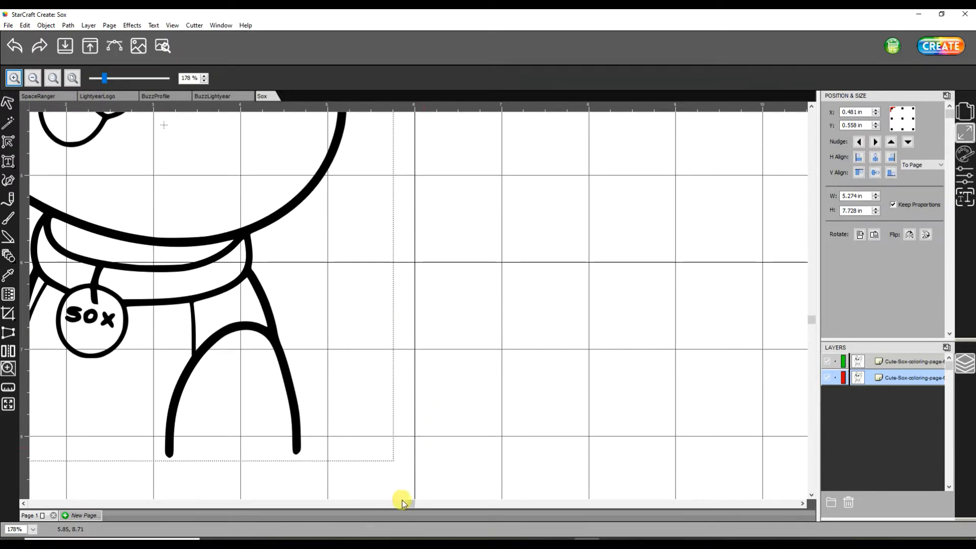
click(416, 507)
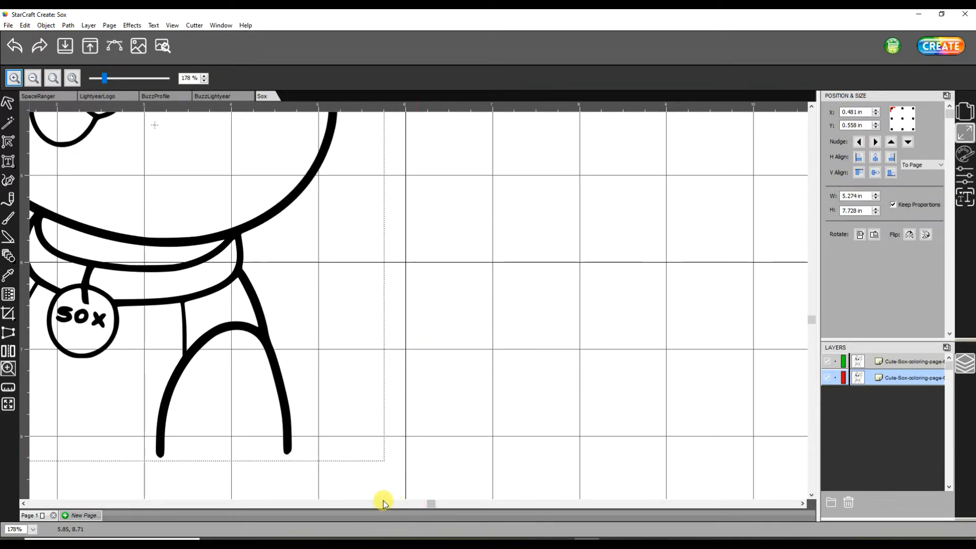
mouse_move(432, 507)
mouse_down()
mouse_move(163, 488)
mouse_move(135, 459)
mouse_up()
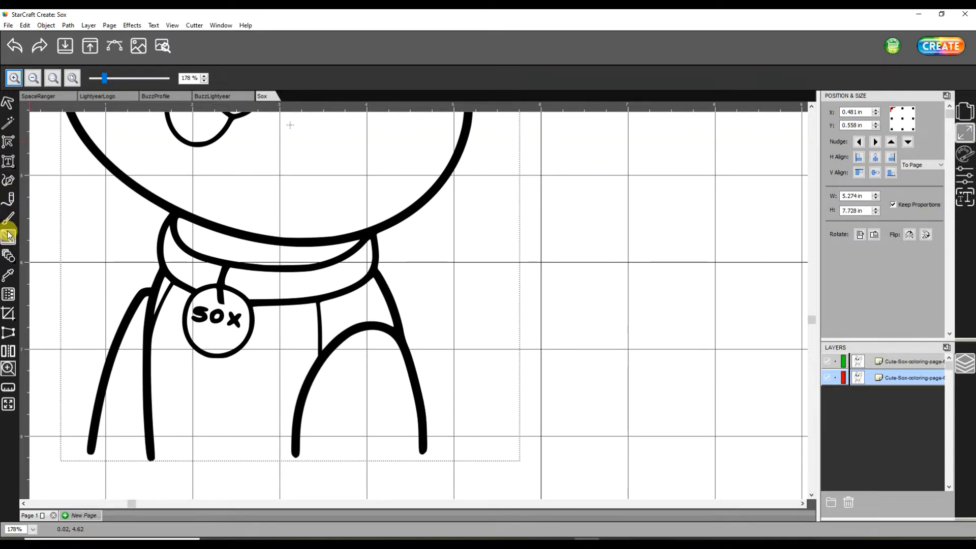
click(8, 198)
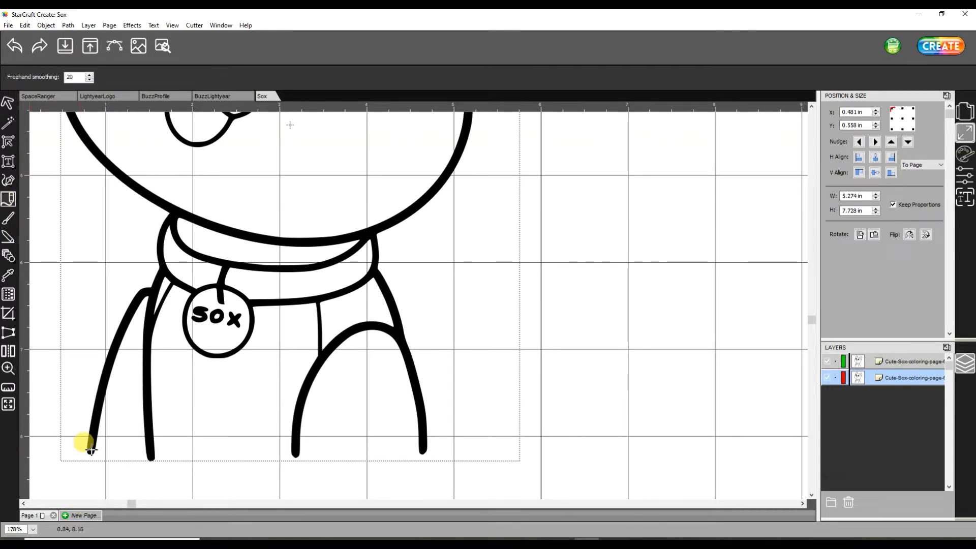
drag(89, 451, 151, 456)
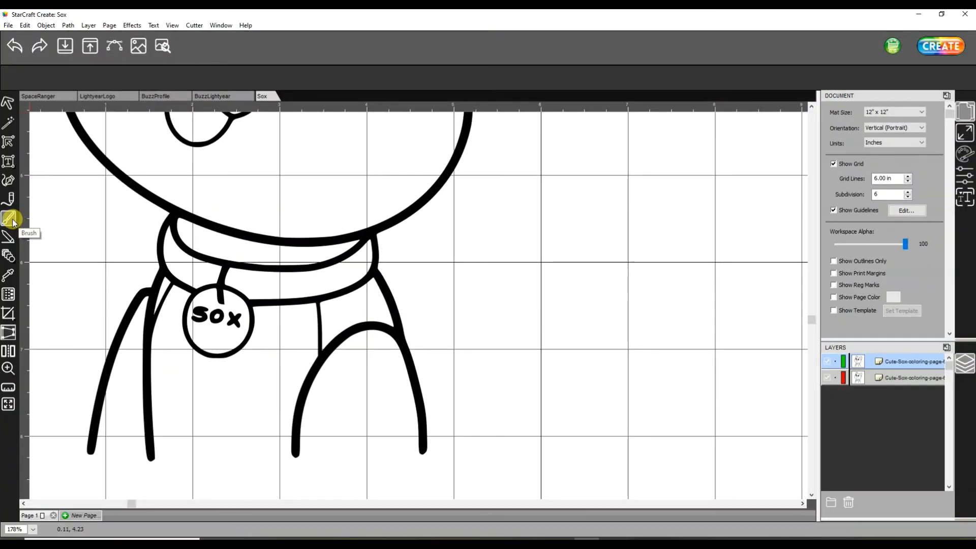
- Try to bridge the first two leg ends with a 0.250 in brush stroke, and undo it
click(10, 219)
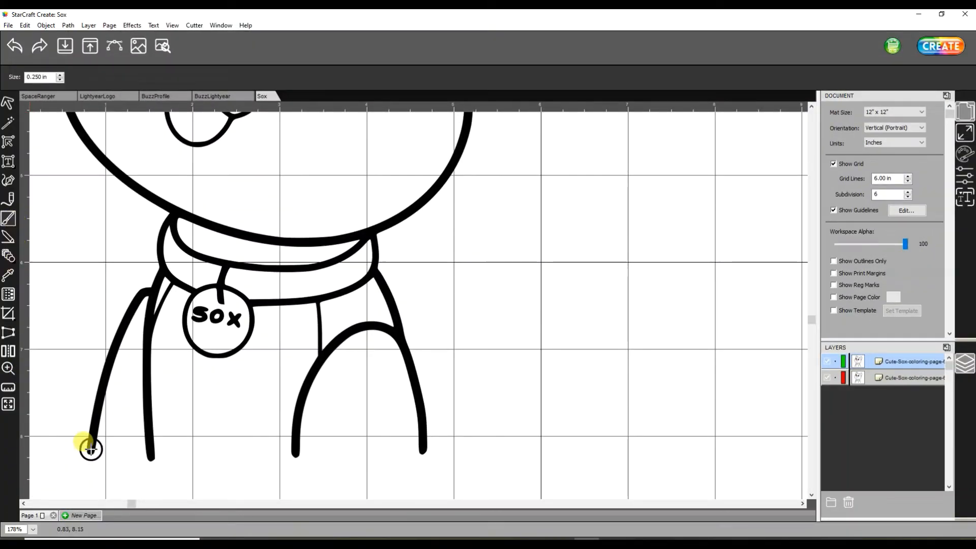
drag(92, 450, 154, 457)
click(15, 46)
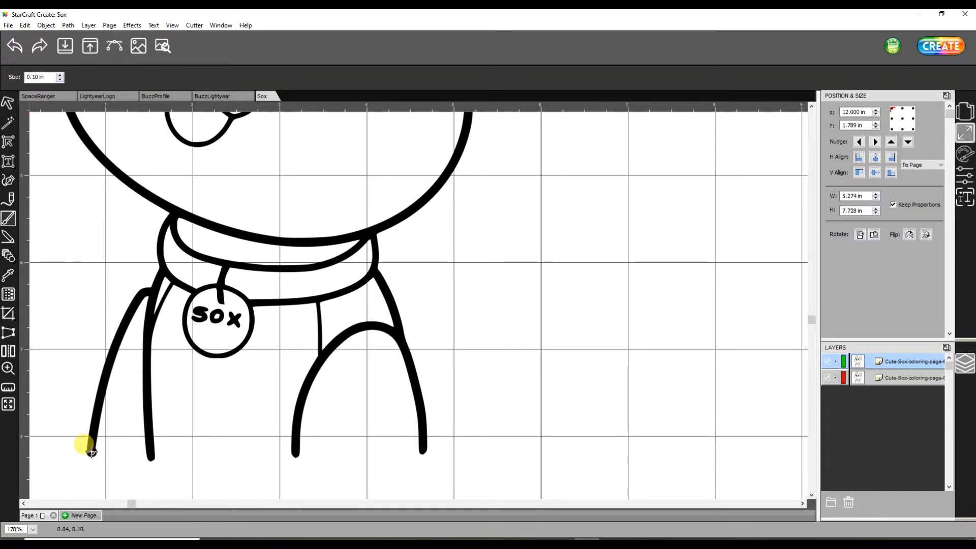
- Close the cat's open base with a 0.10 in brush stroke about 3.9 in wide that joins all four leg ends
mouse_move(91, 452)
mouse_down()
mouse_move(170, 465)
mouse_move(152, 457)
mouse_move(295, 451)
mouse_up()
click(22, 47)
click(22, 46)
mouse_move(95, 451)
mouse_down()
mouse_move(223, 461)
mouse_move(421, 451)
mouse_up()
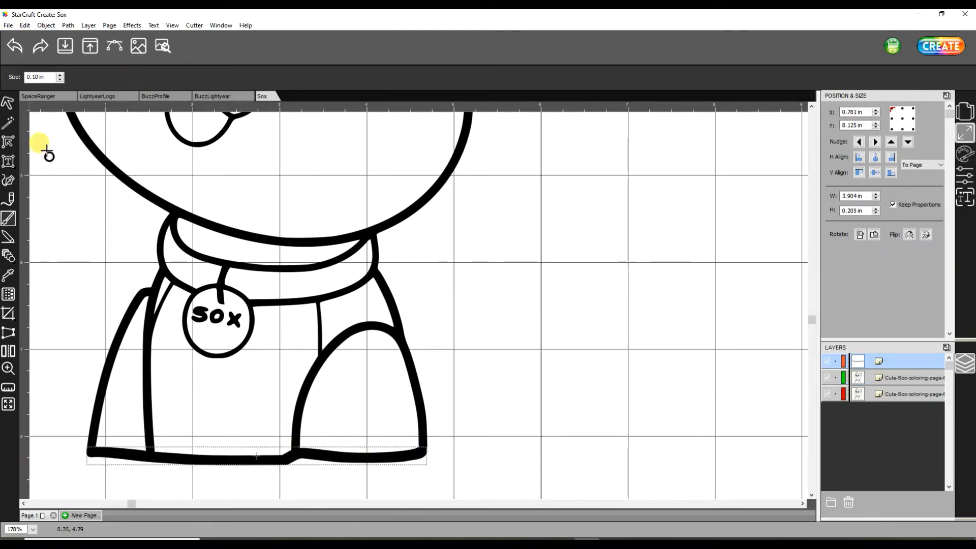
- Select all objects and combine the brush stroke with the cat outlines using Union
click(7, 107)
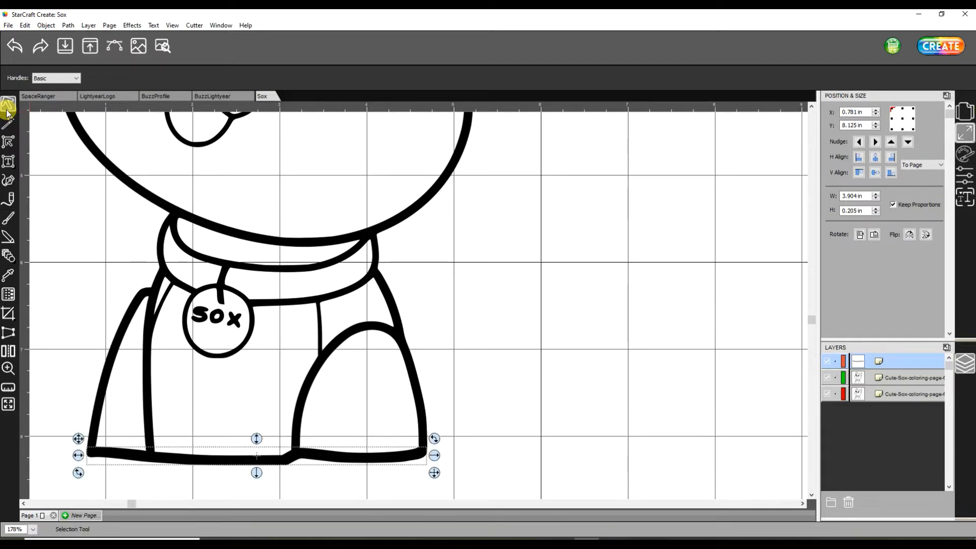
click(9, 124)
right_click(49, 146)
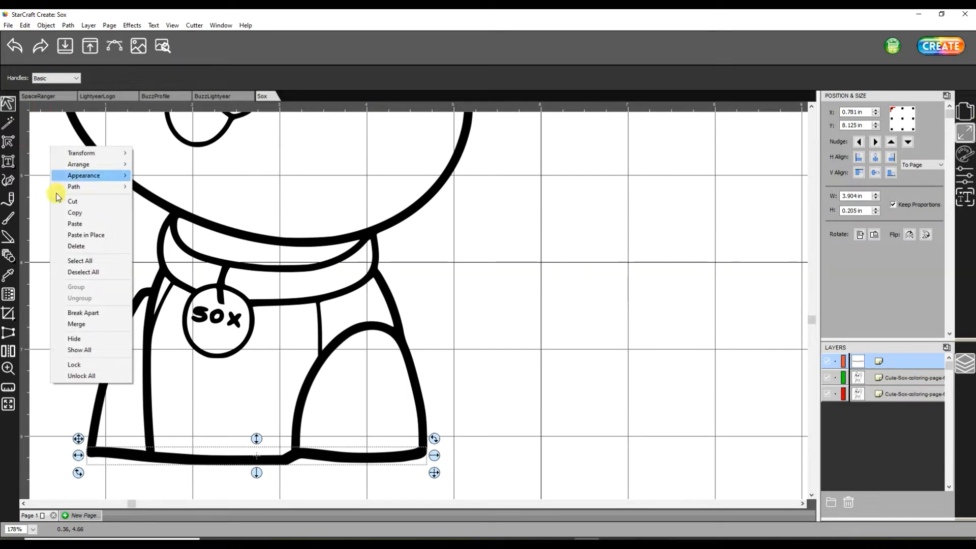
click(69, 260)
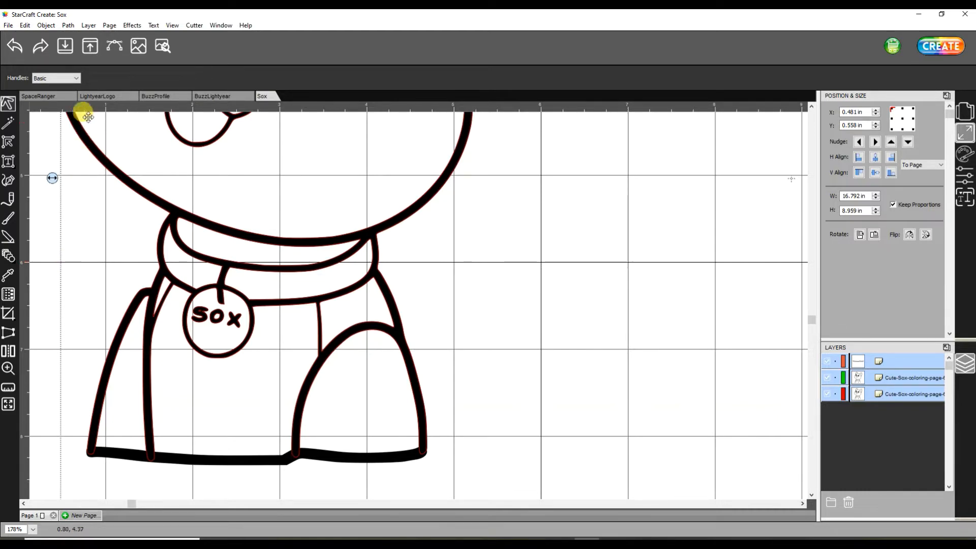
click(47, 26)
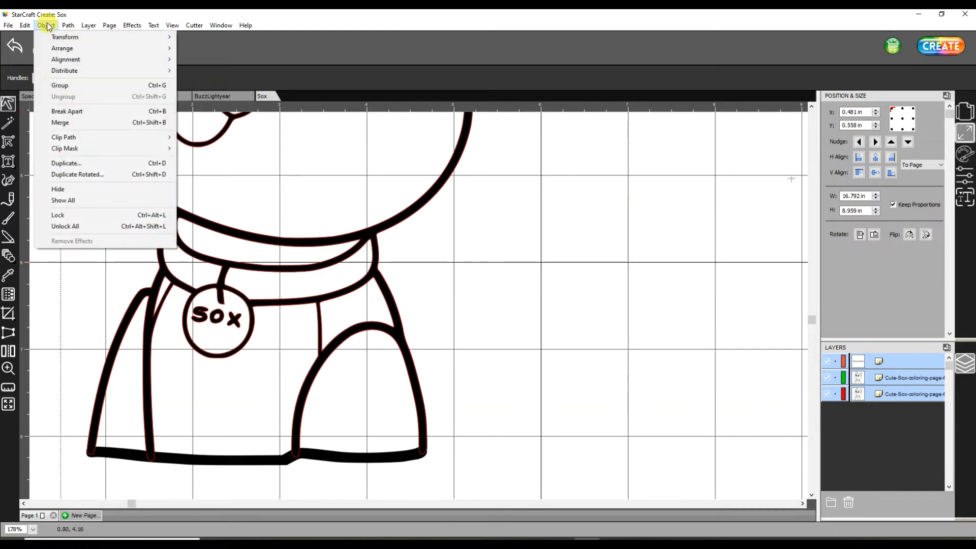
mouse_move(56, 43)
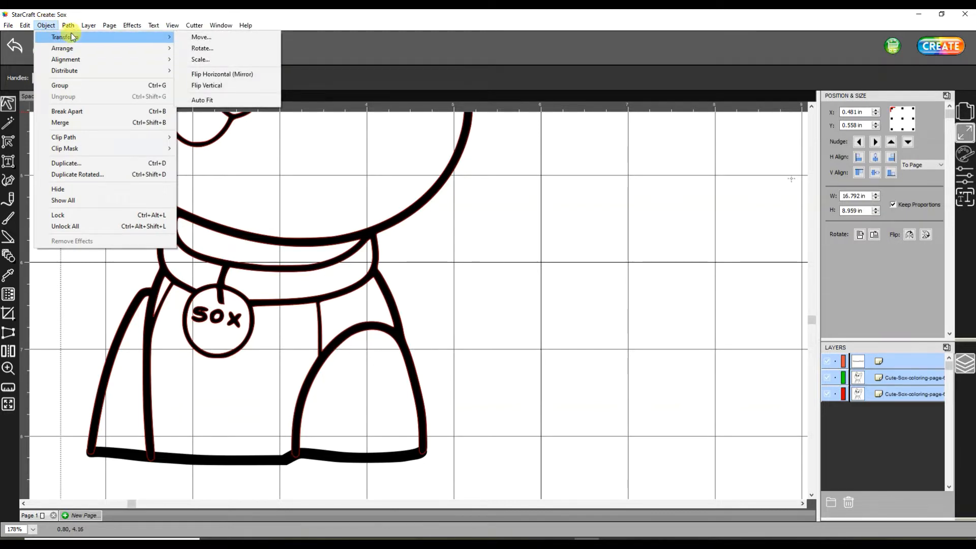
mouse_move(74, 29)
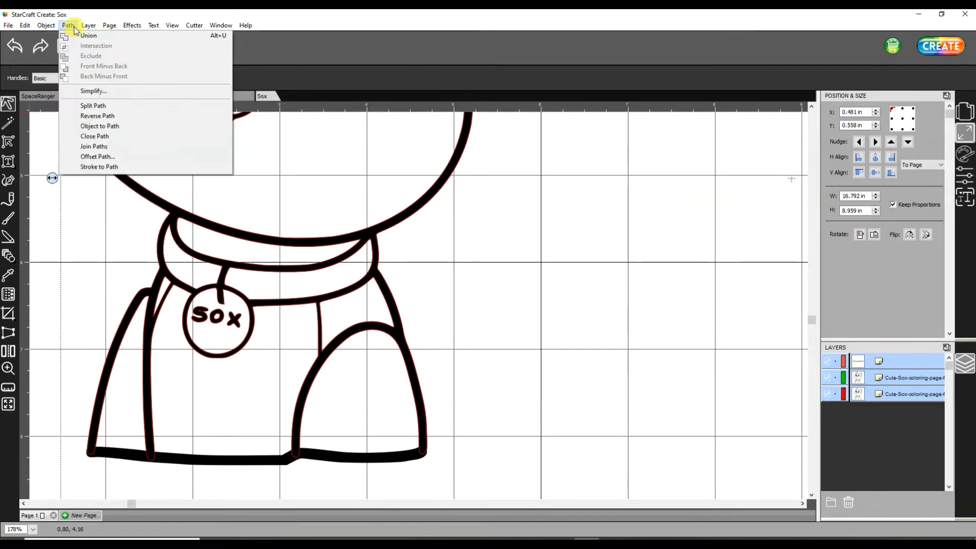
click(91, 38)
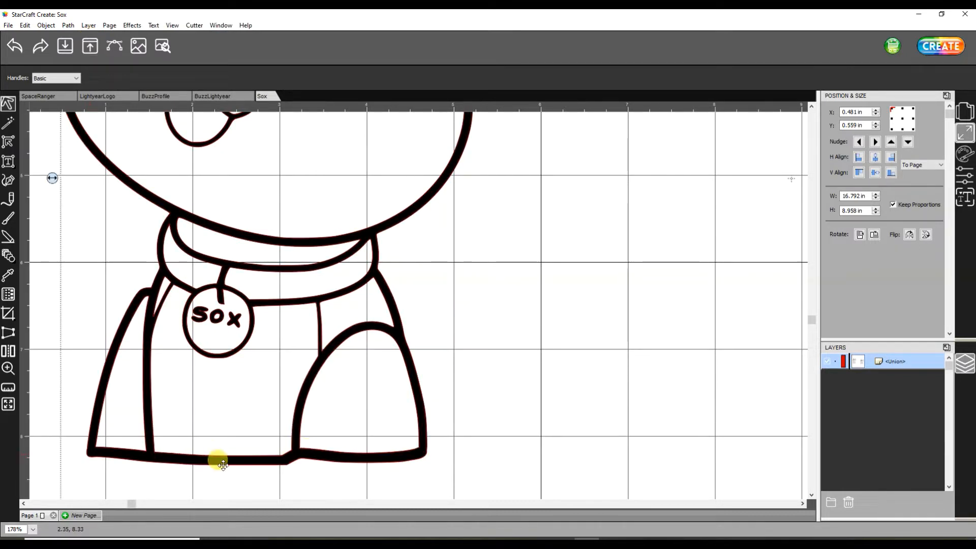
- Copy and paste the united cat outline, and place the duplicate off the mat beside the original
click(8, 367)
drag(104, 77, 96, 81)
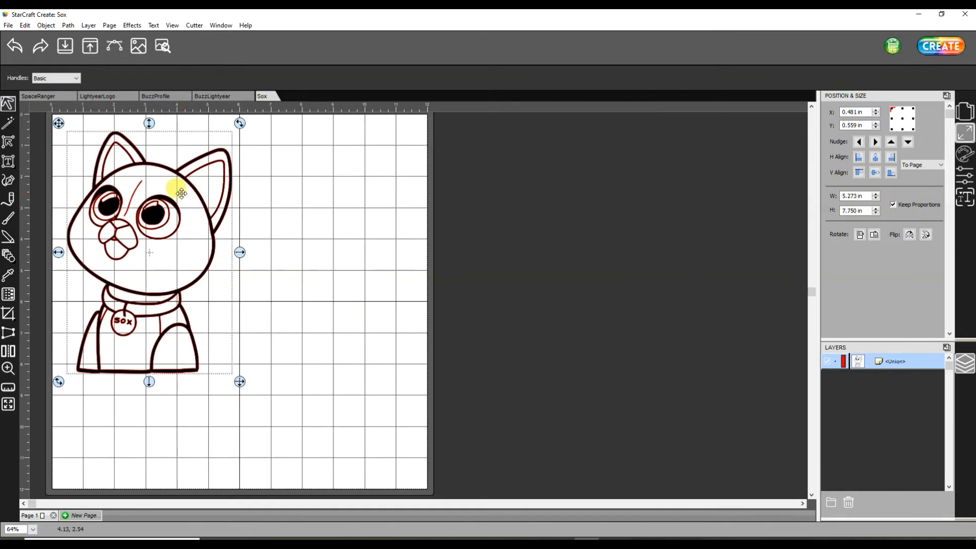
right_click(181, 194)
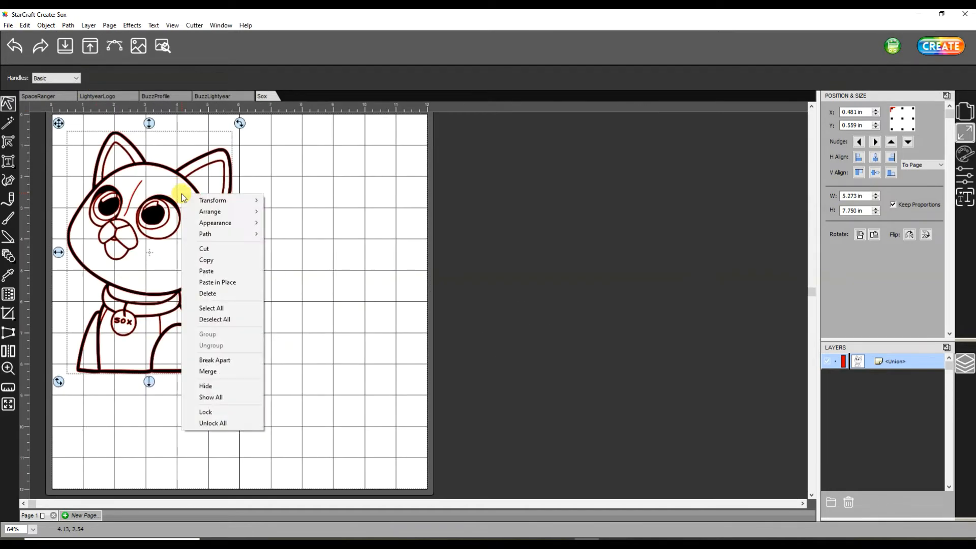
click(217, 257)
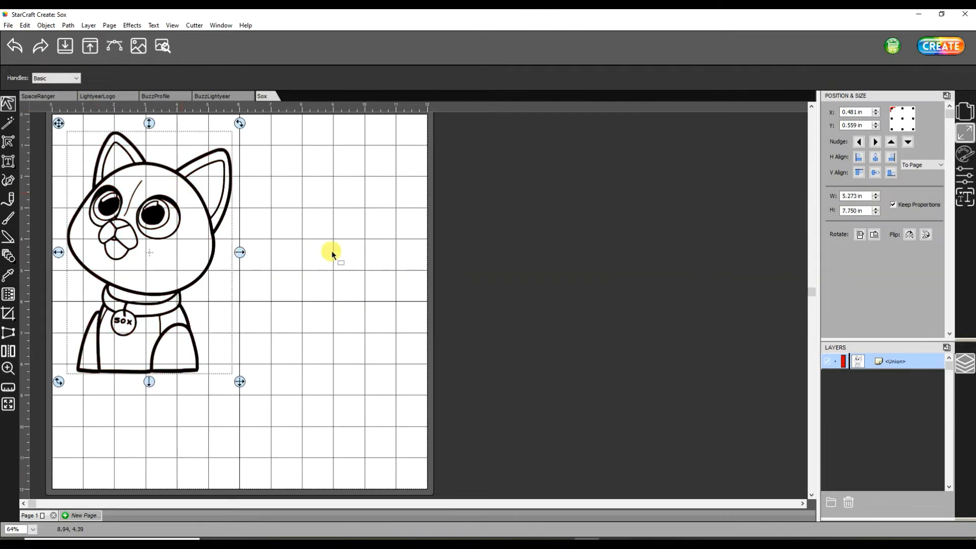
right_click(331, 251)
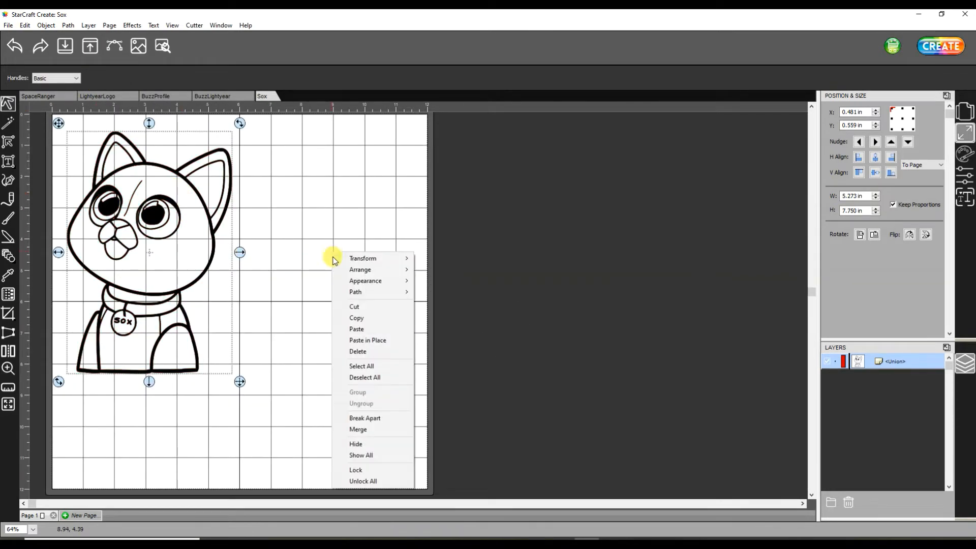
click(364, 329)
drag(199, 289, 603, 285)
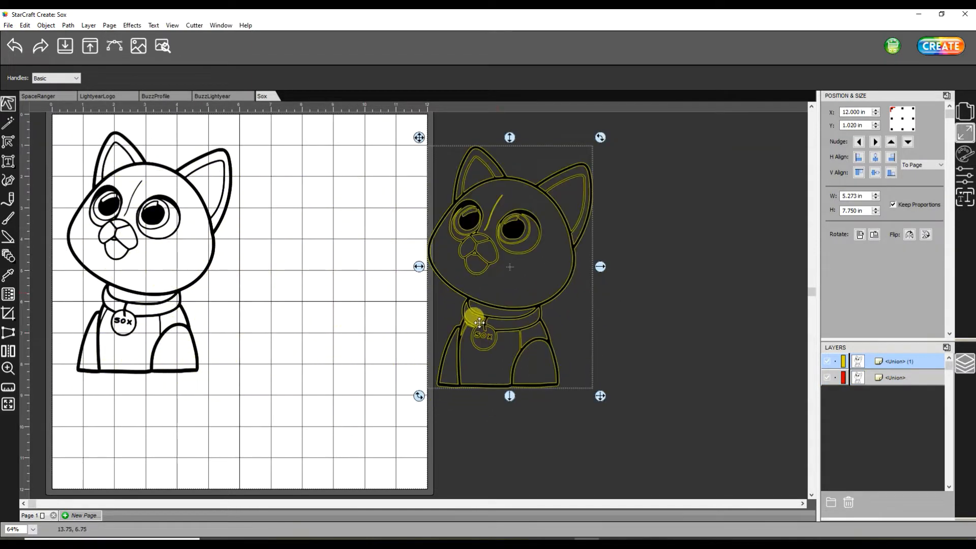
- Break apart the united cat outline on the mat into separate shapes
click(178, 271)
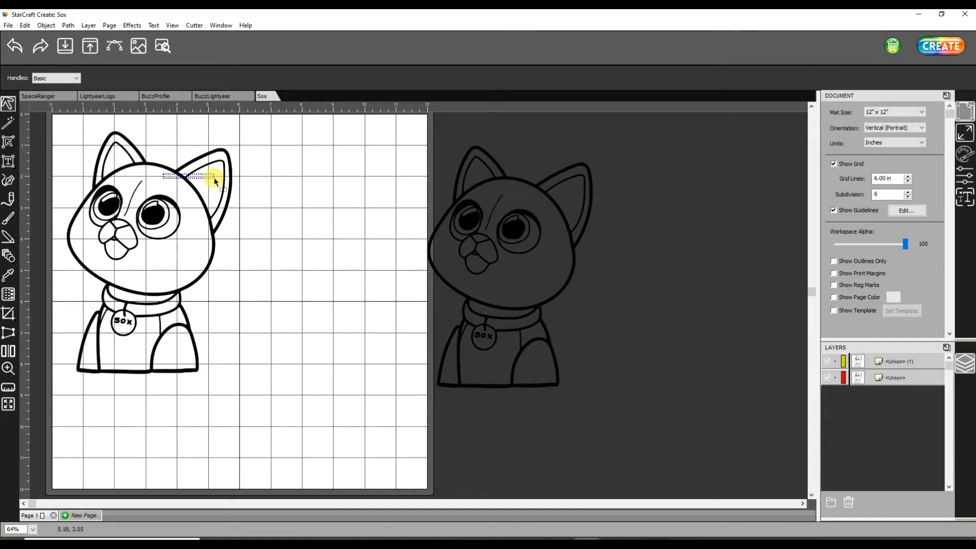
drag(308, 179, 124, 290)
drag(56, 119, 301, 403)
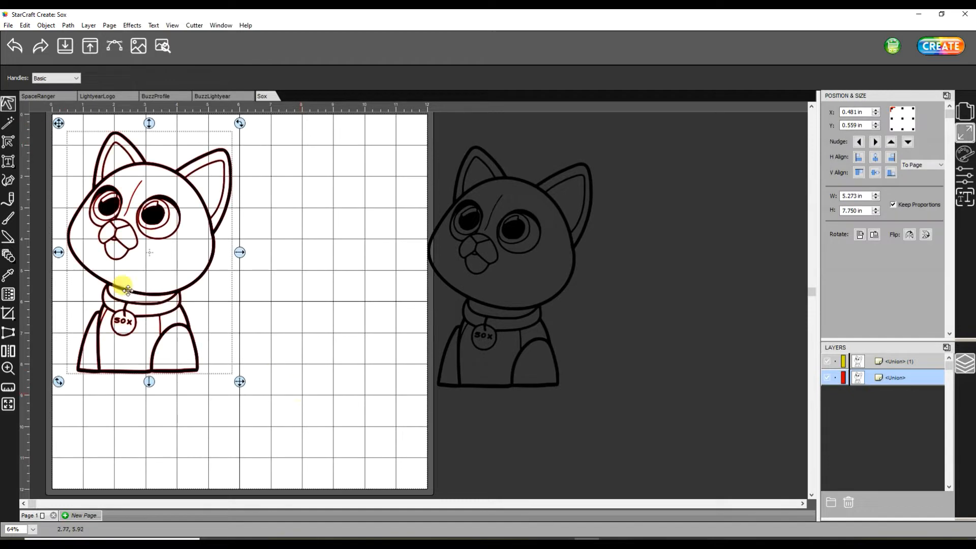
right_click(119, 269)
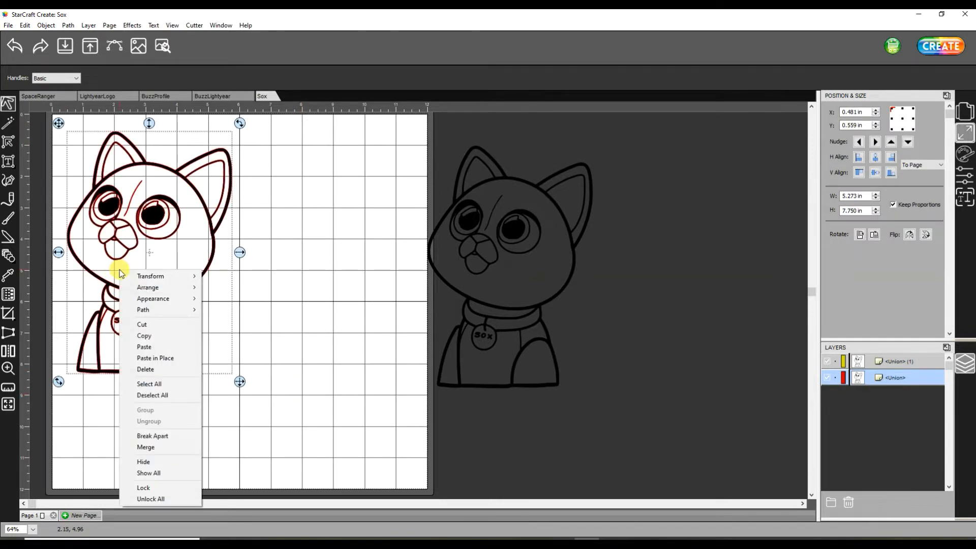
click(145, 436)
click(100, 226)
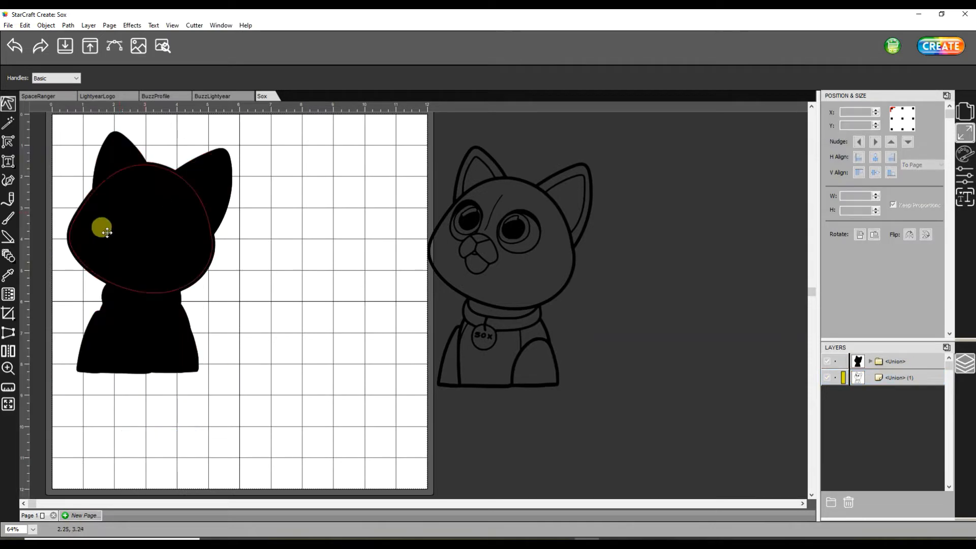
- Fill the inner shape of the cat's right ear with a light pink shade based on the FF80FF swatch
click(184, 216)
click(204, 183)
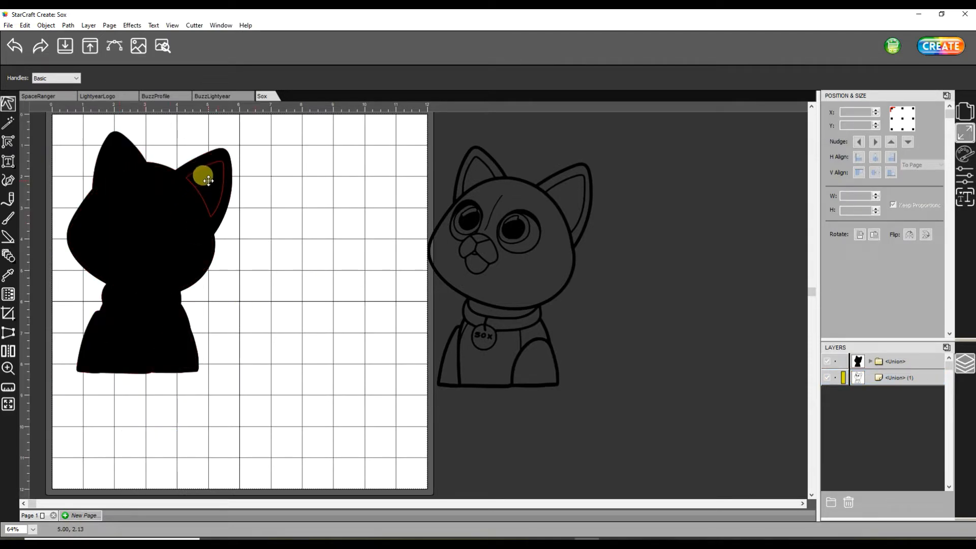
click(209, 163)
click(209, 164)
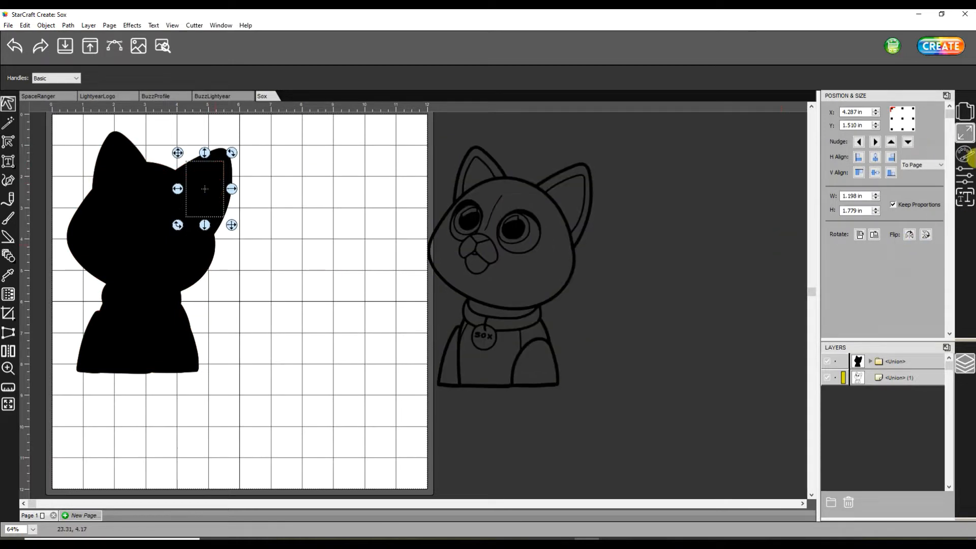
click(965, 153)
click(918, 113)
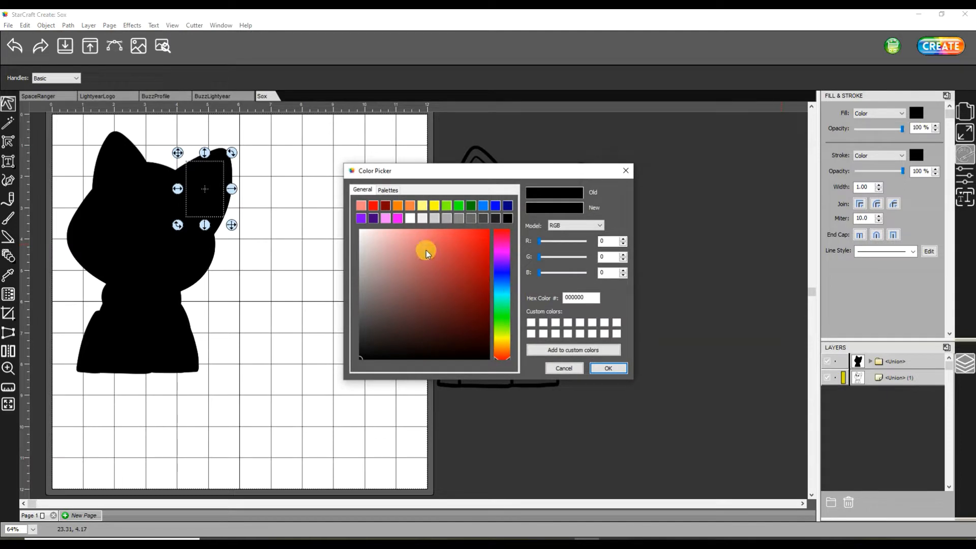
click(387, 220)
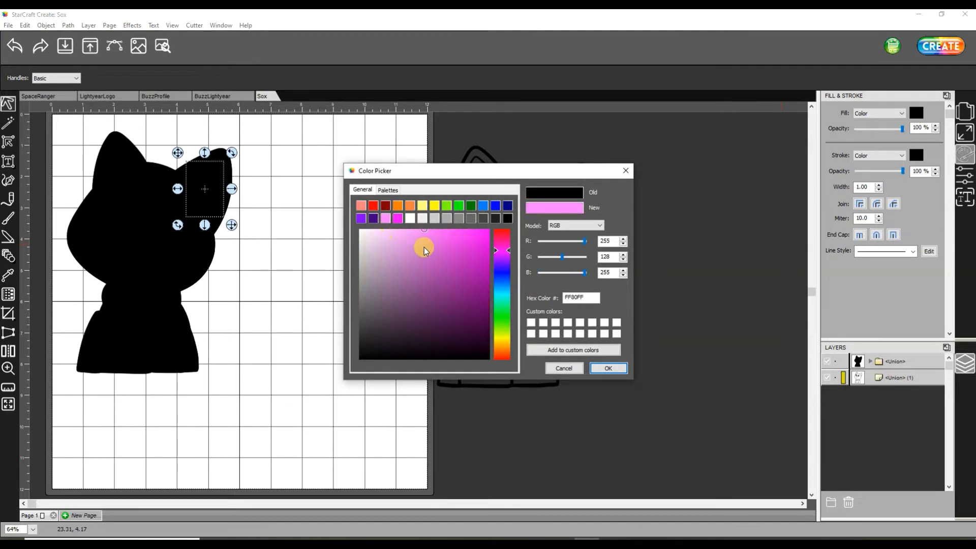
drag(399, 240, 397, 235)
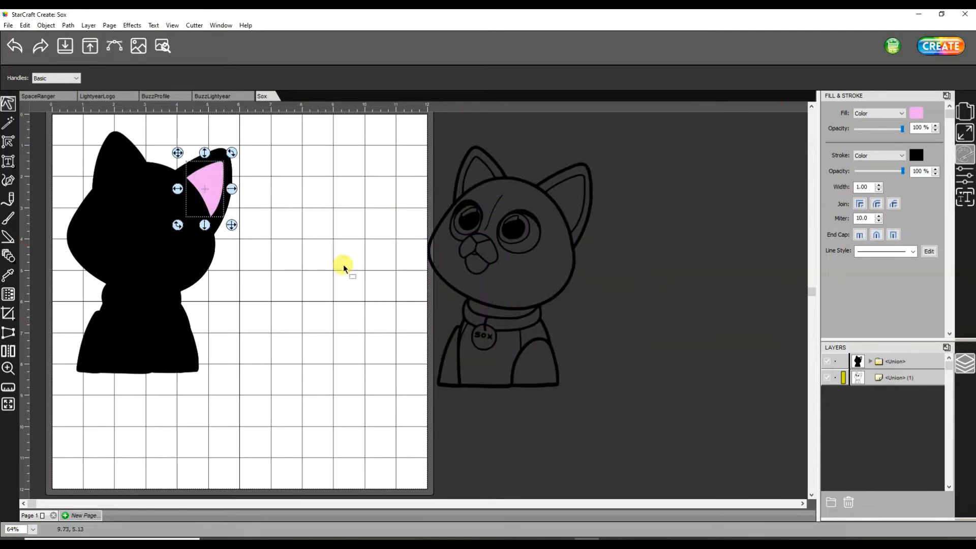
click(323, 181)
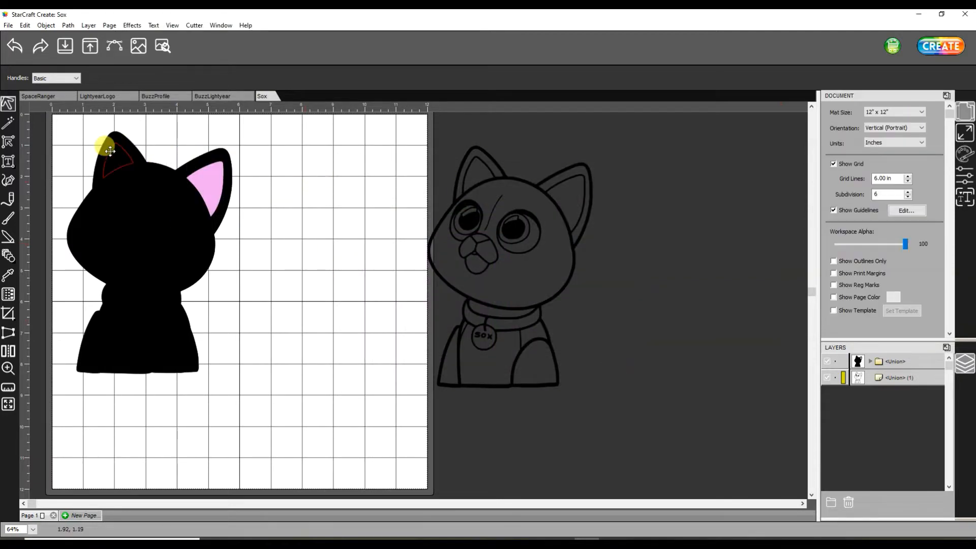
- Fill the left inner ear with the same light pink, sampled from the right inner ear with the eyedropper
click(124, 162)
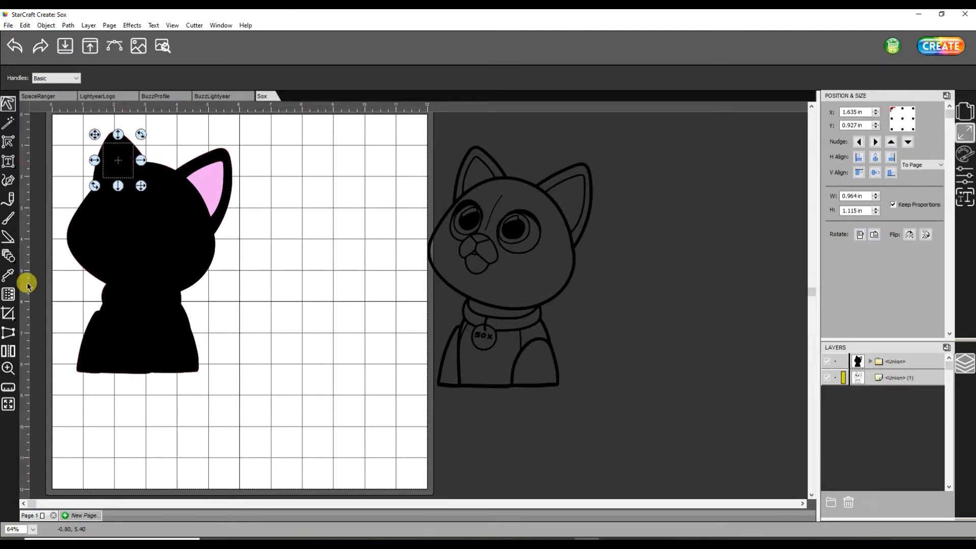
click(8, 277)
click(191, 180)
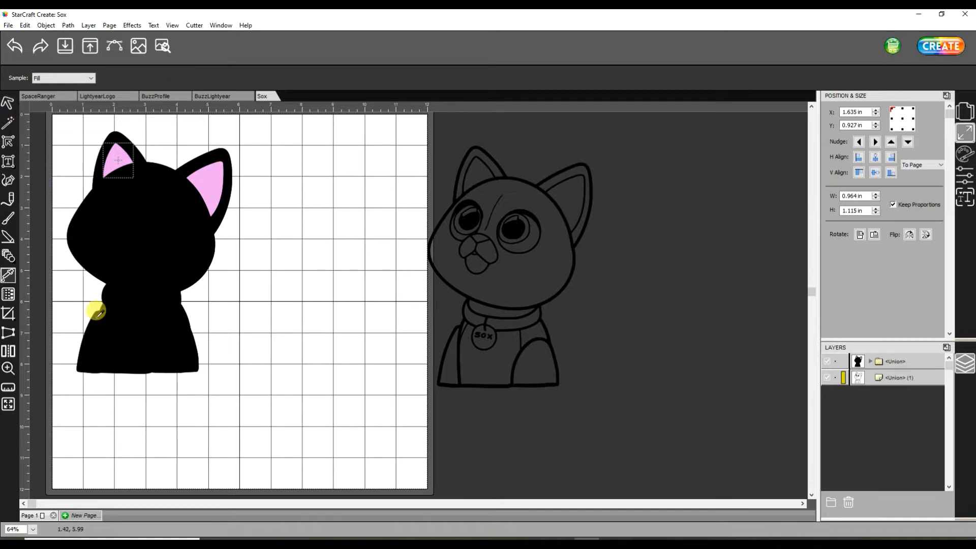
click(9, 105)
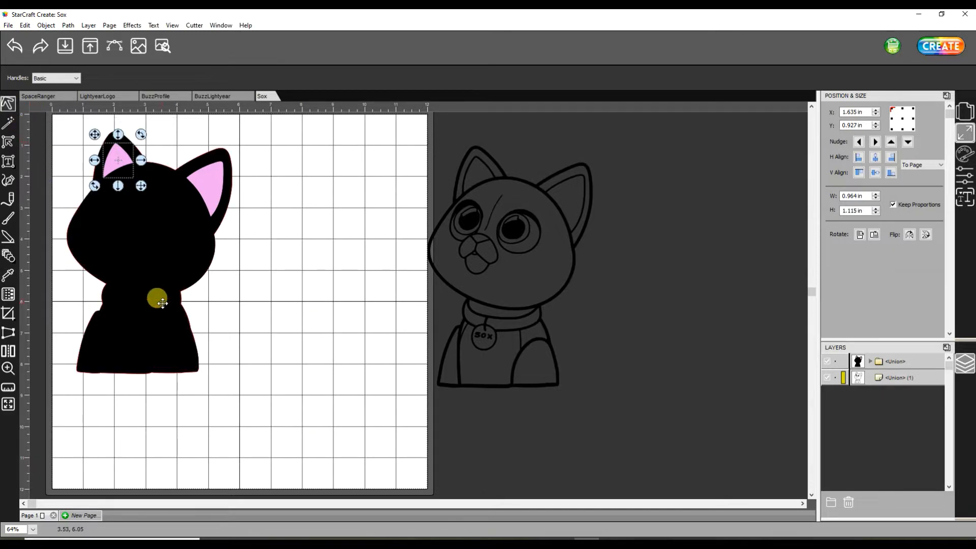
- Fill the longer collar section to the right of the name tag with blue 0080FF
click(163, 305)
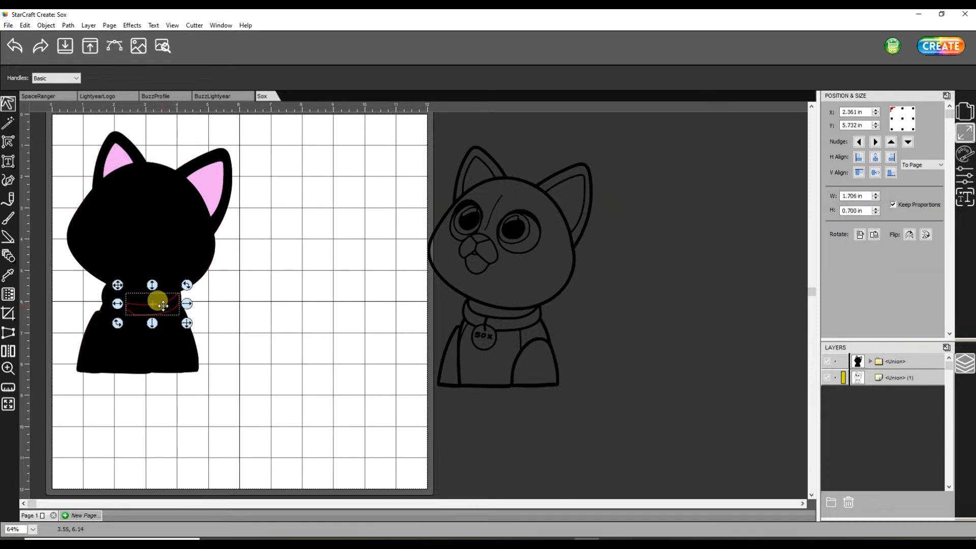
click(964, 153)
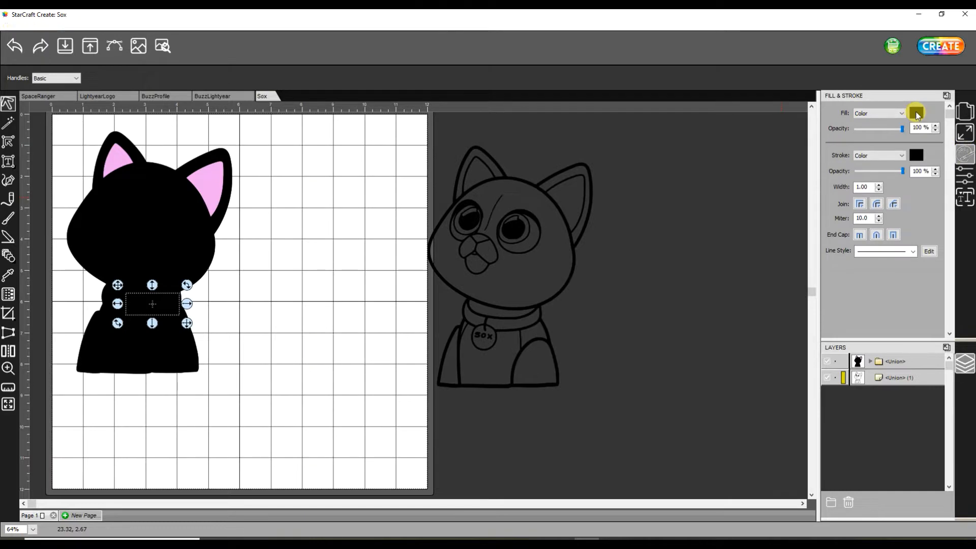
click(914, 114)
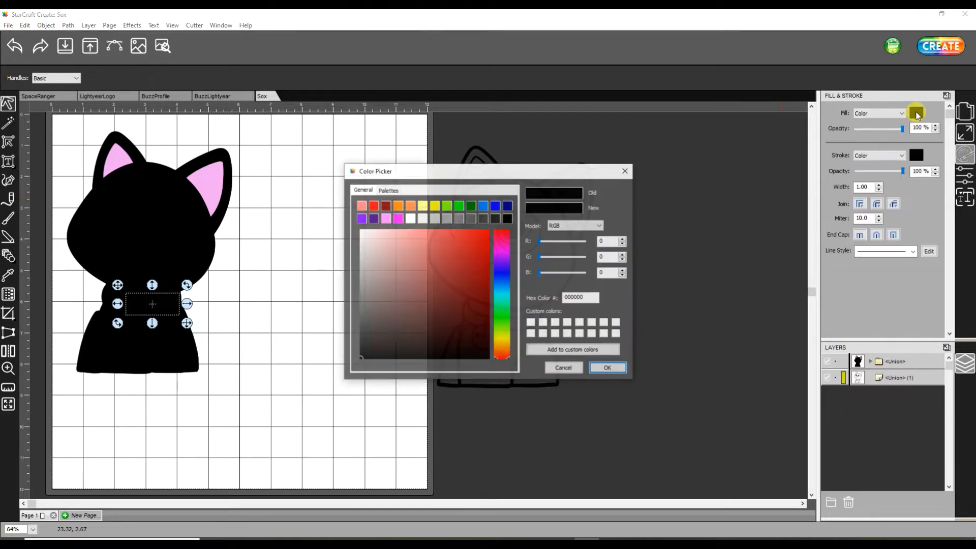
click(483, 206)
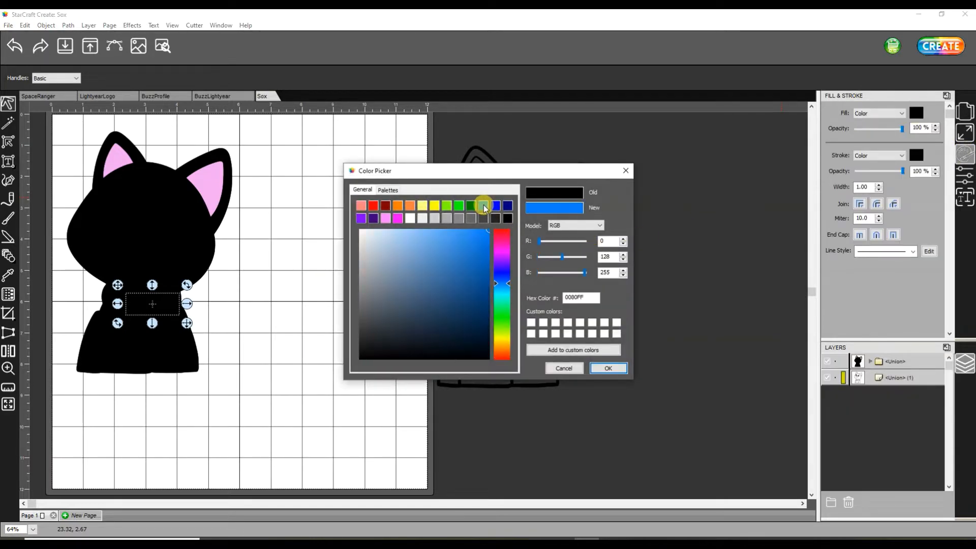
click(608, 368)
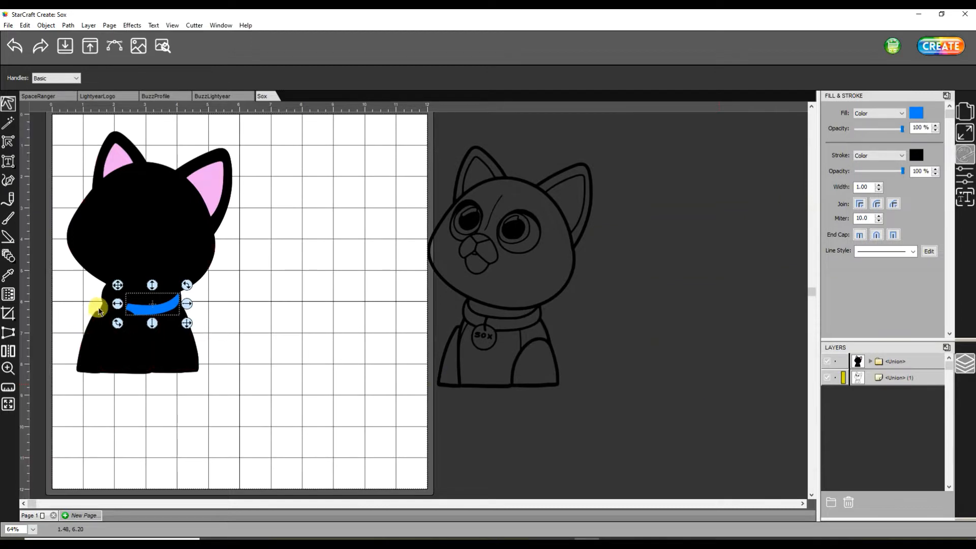
- Fill the short collar section to the left of the name tag with the matching blue 0080FF
click(105, 298)
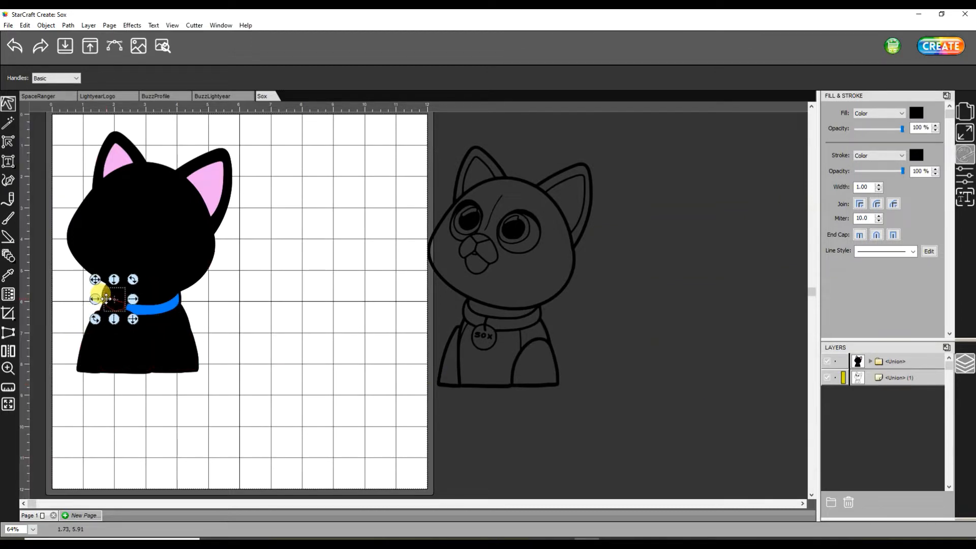
click(922, 110)
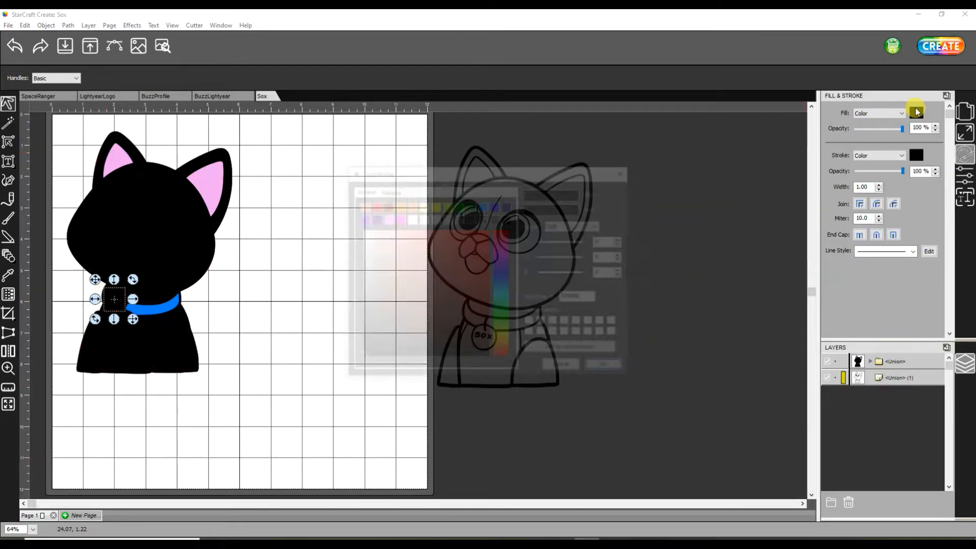
click(482, 205)
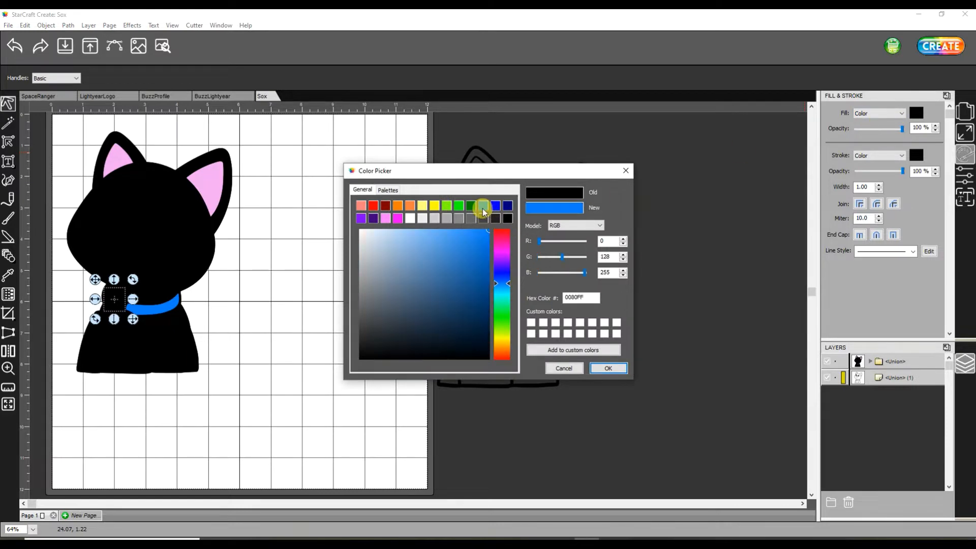
click(608, 367)
click(666, 352)
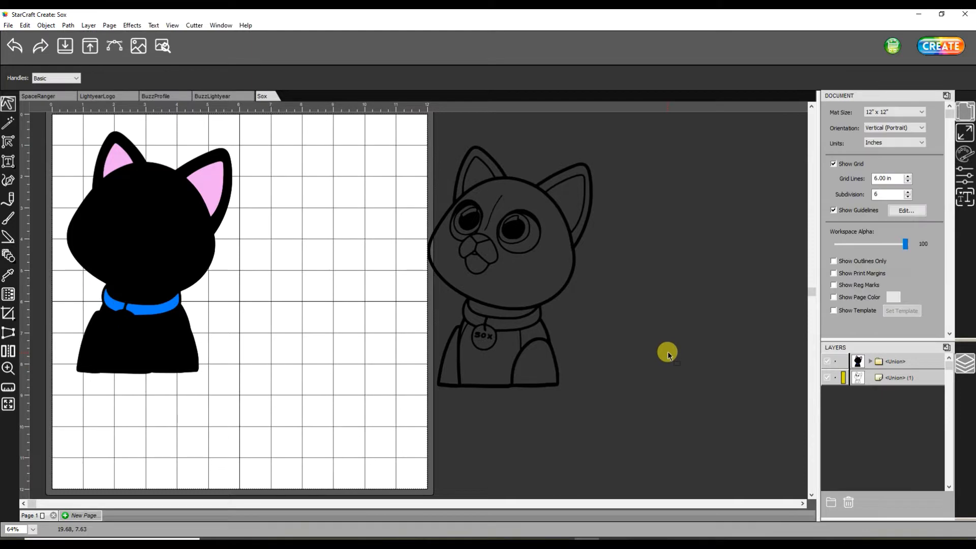
- Fill the round SOX name tag below the collar with a golden yellow-orange
click(126, 323)
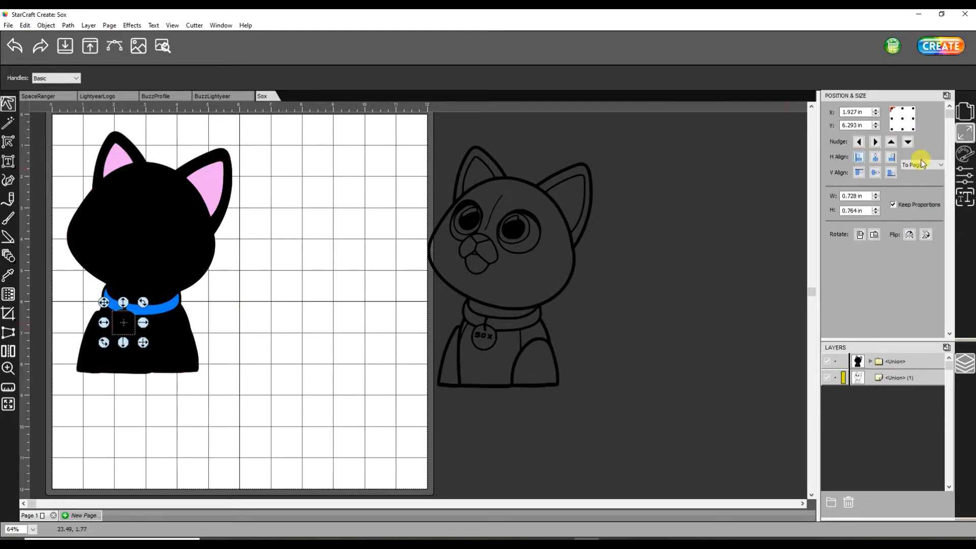
click(965, 154)
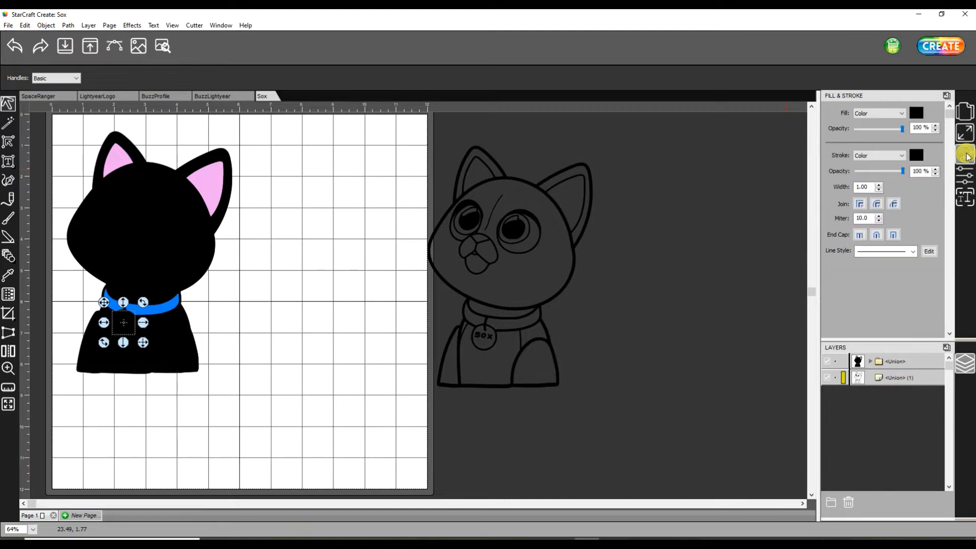
click(916, 113)
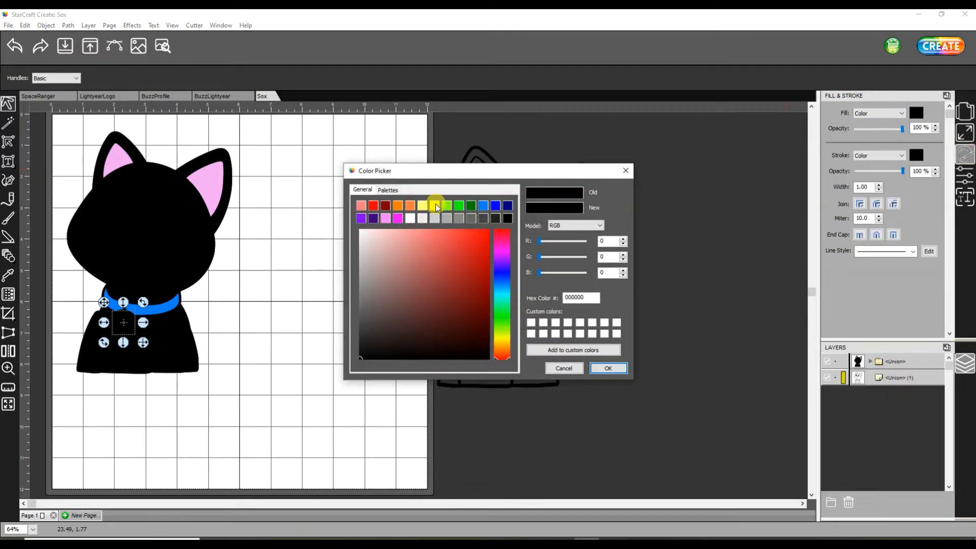
click(505, 346)
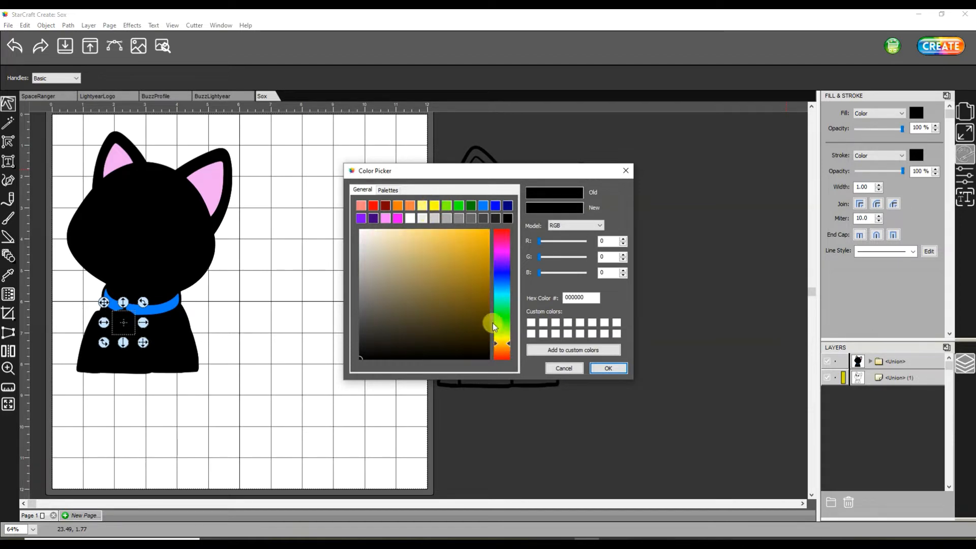
click(469, 240)
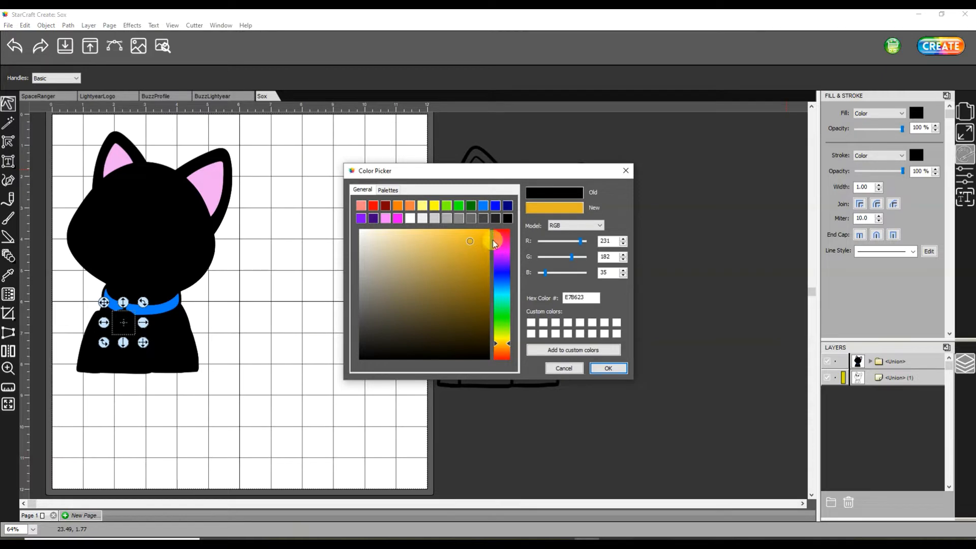
click(609, 368)
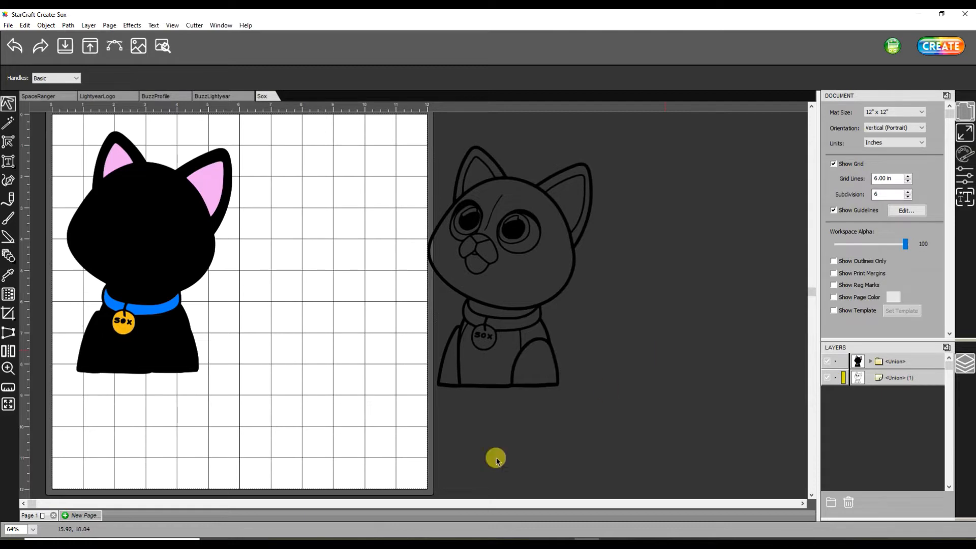
- Fill the cat's chest panel between the front legs with white FFFFFF
click(127, 338)
click(968, 154)
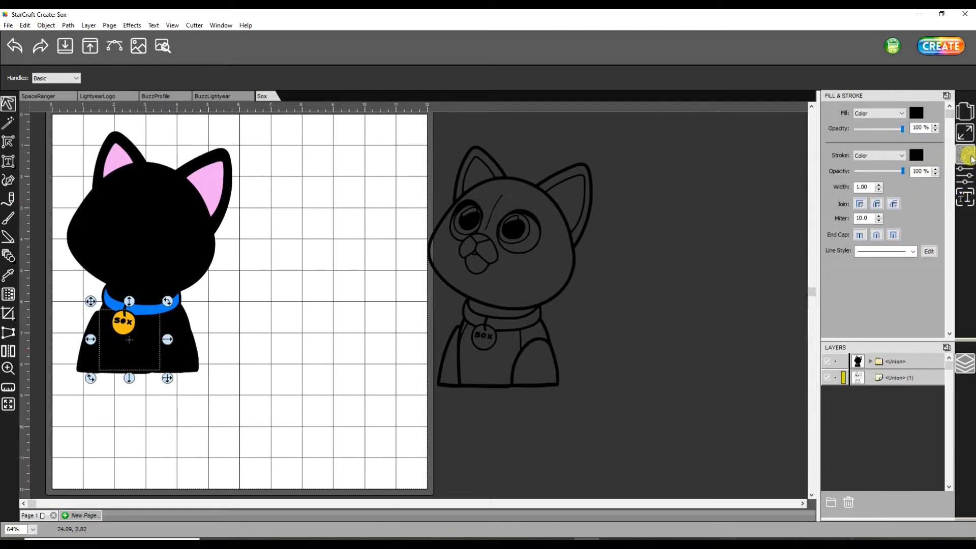
click(916, 113)
click(411, 219)
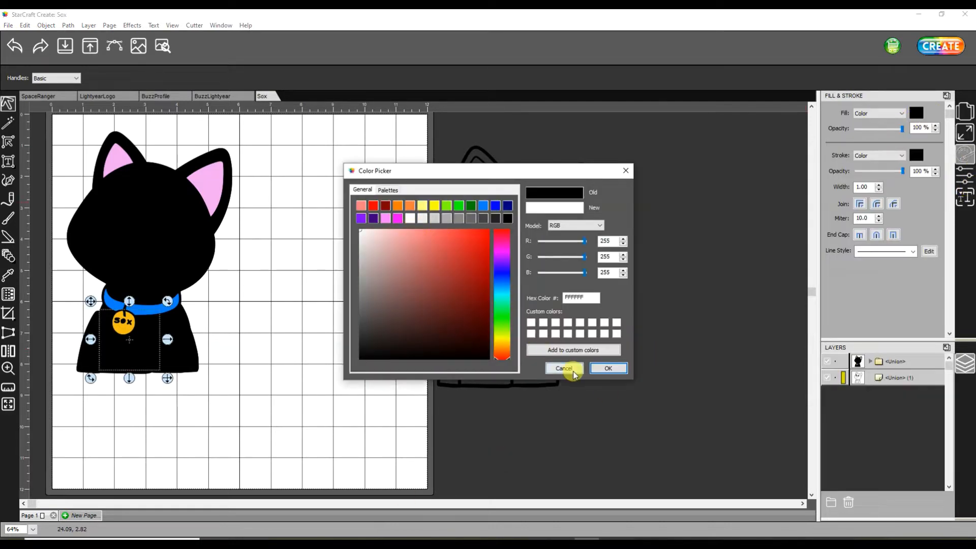
click(608, 368)
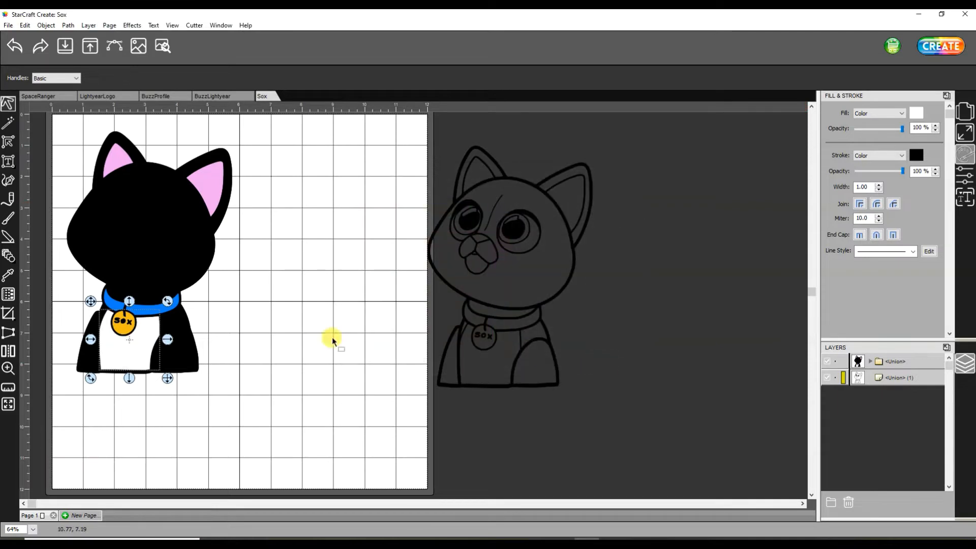
click(262, 303)
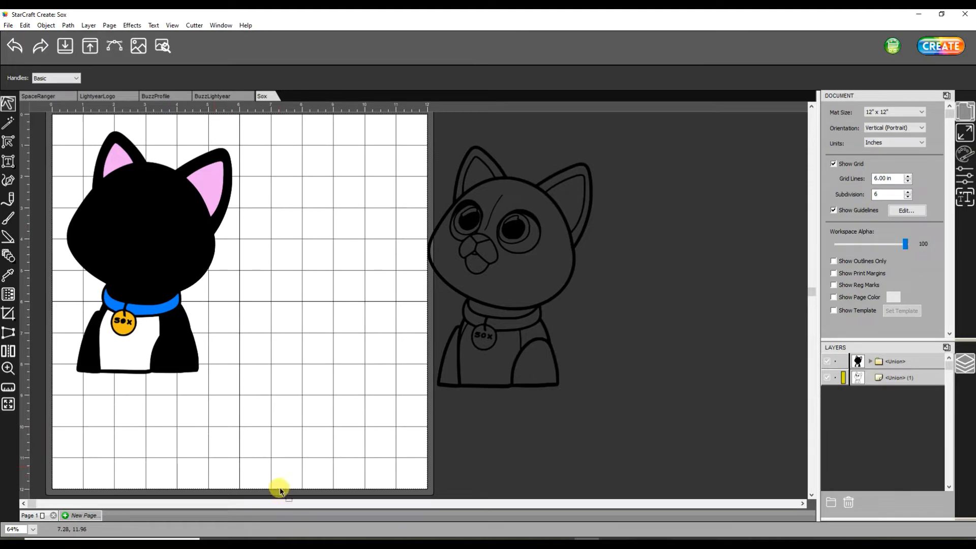
- Fill the outer eyeball shape of the cat's right-hand eye with white FFFFFF
click(157, 219)
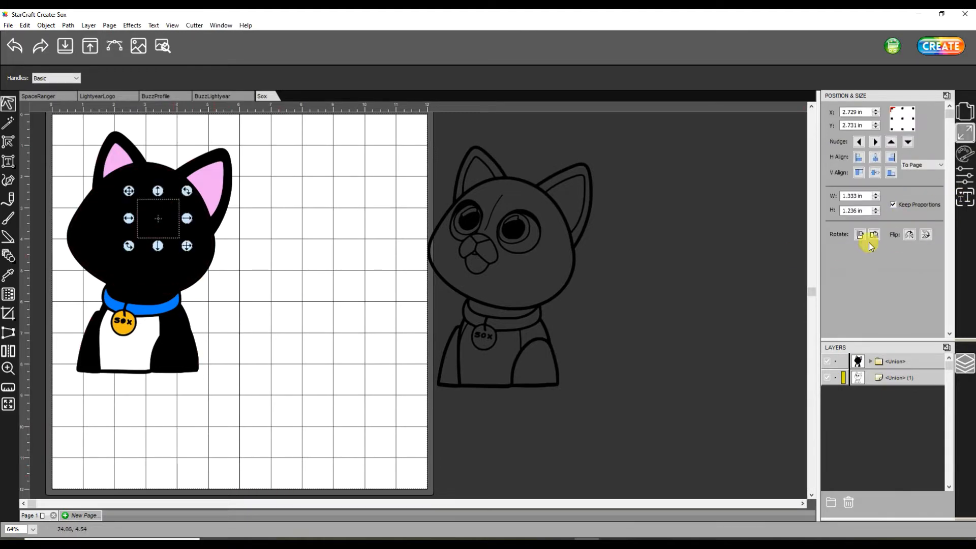
click(966, 155)
click(916, 113)
click(409, 218)
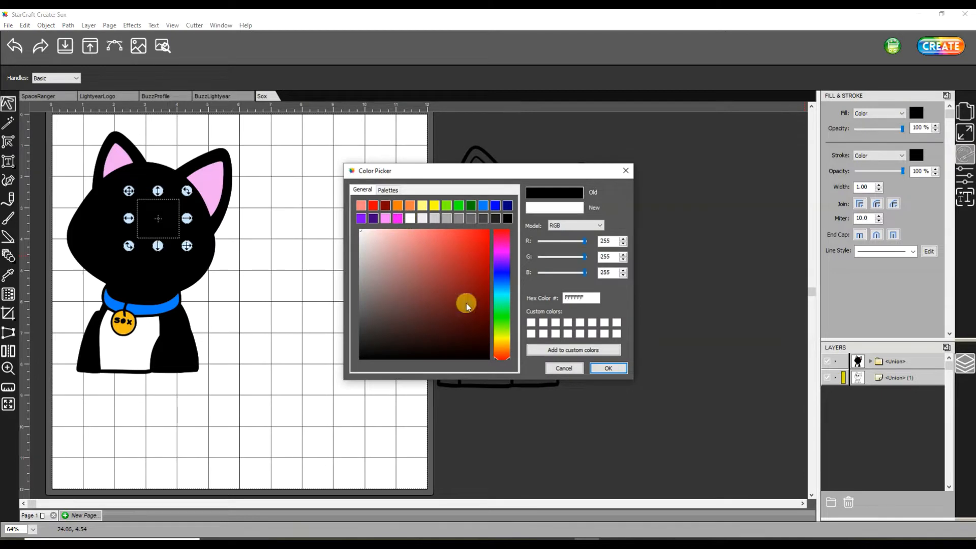
click(608, 368)
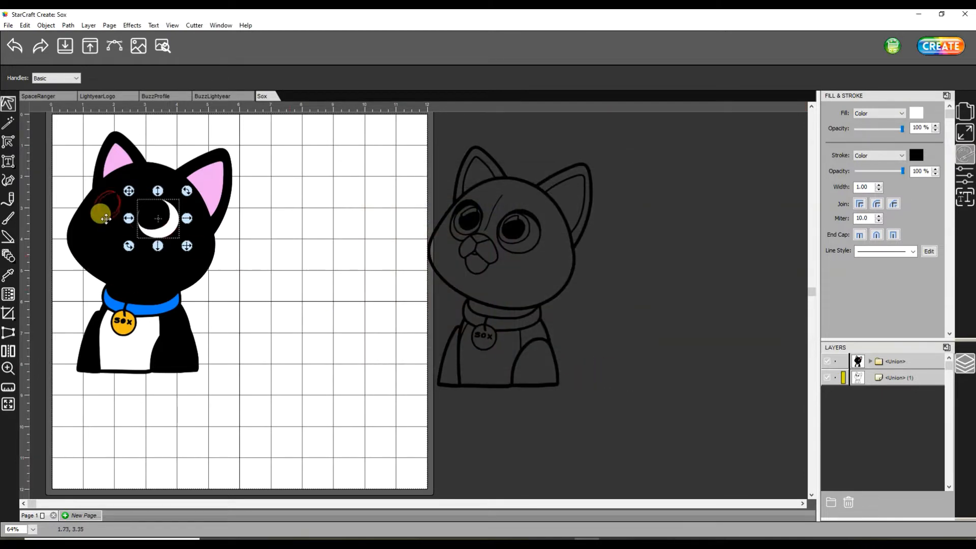
- Fill the outer eyeball shape of the cat's left-hand eye with white FFFFFF
click(102, 219)
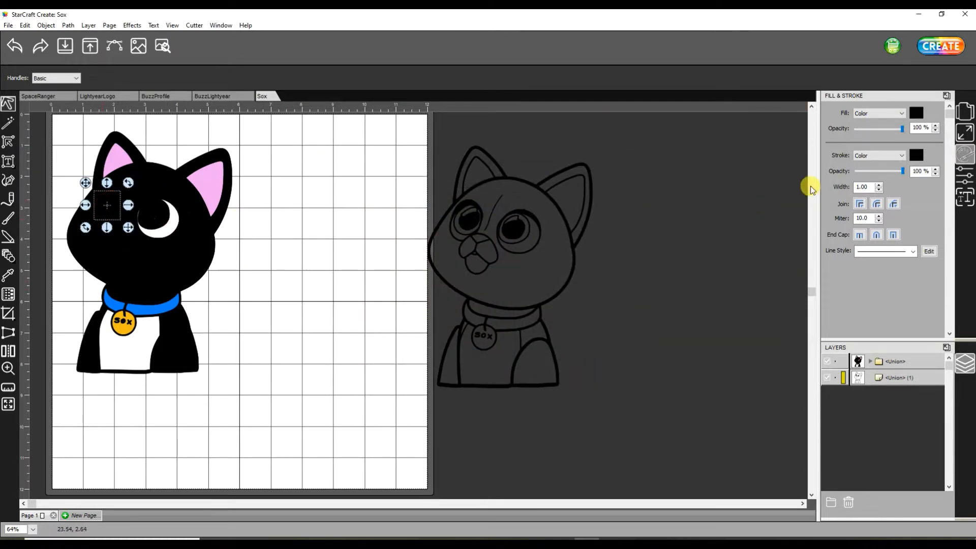
click(912, 113)
click(410, 219)
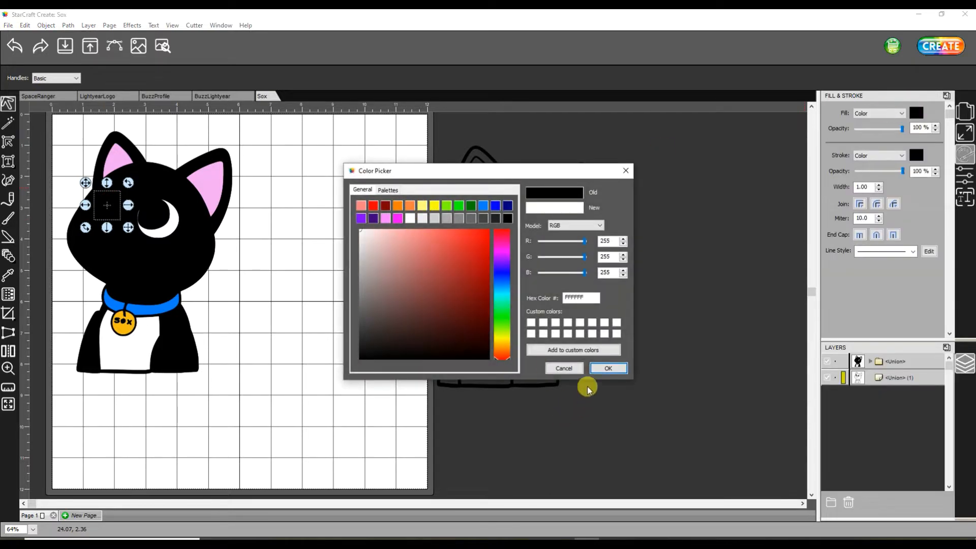
click(613, 370)
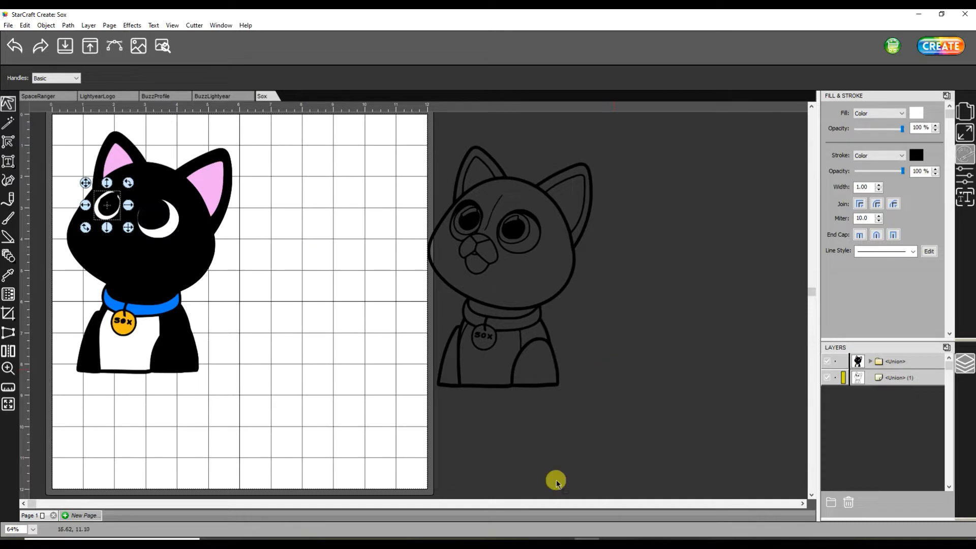
- Fill the iris ring of the cat's right-hand eye with dark green 008000
click(161, 216)
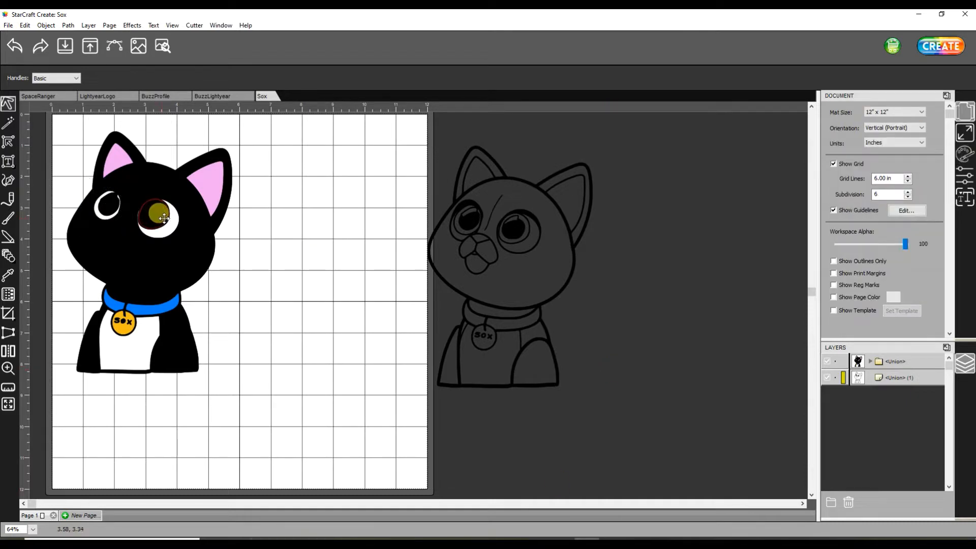
click(163, 218)
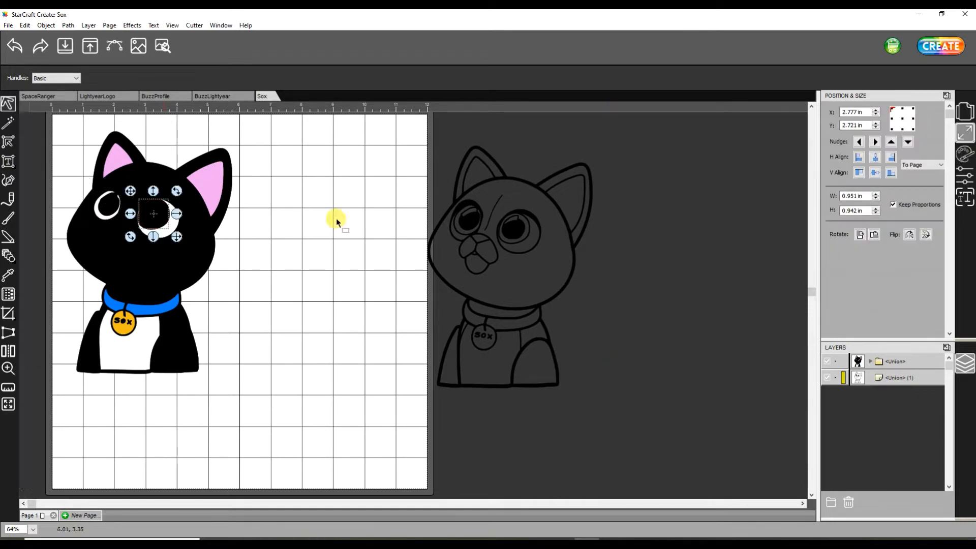
click(965, 155)
click(917, 113)
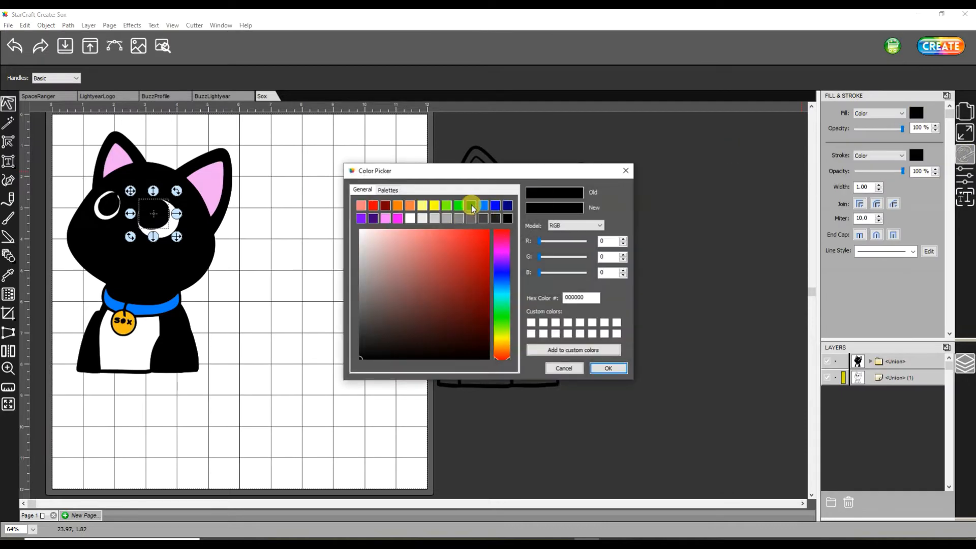
click(471, 205)
click(609, 367)
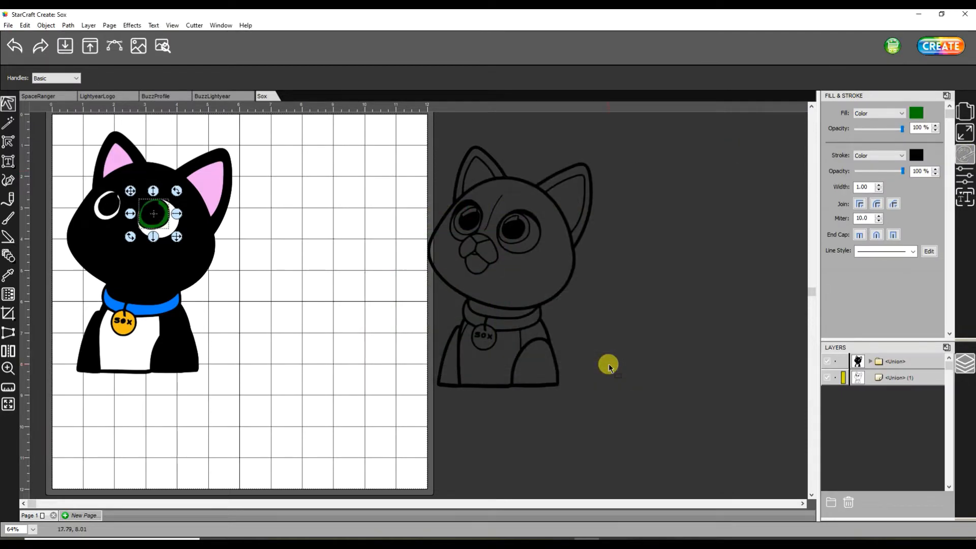
- Fill the iris ring of the cat's left-hand eye with dark green 008000
click(107, 205)
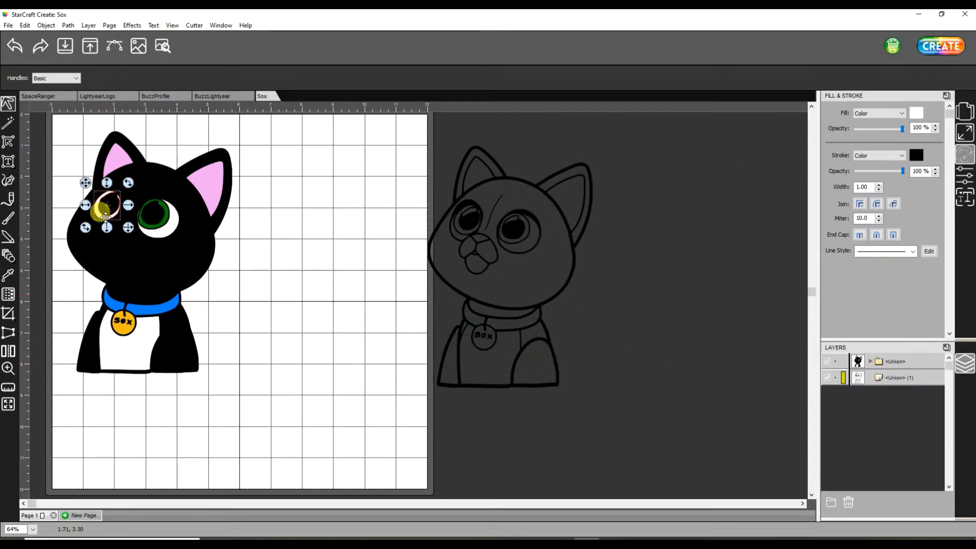
click(914, 114)
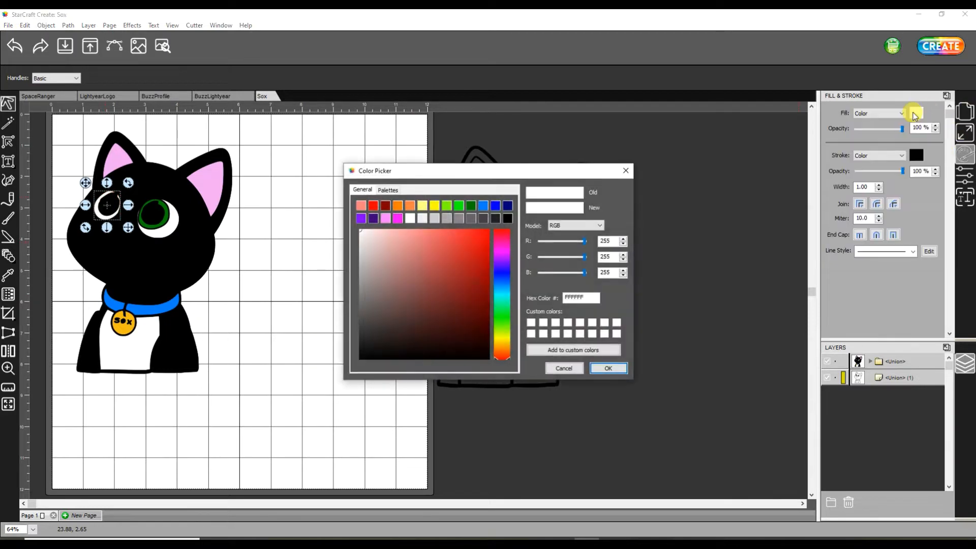
click(466, 206)
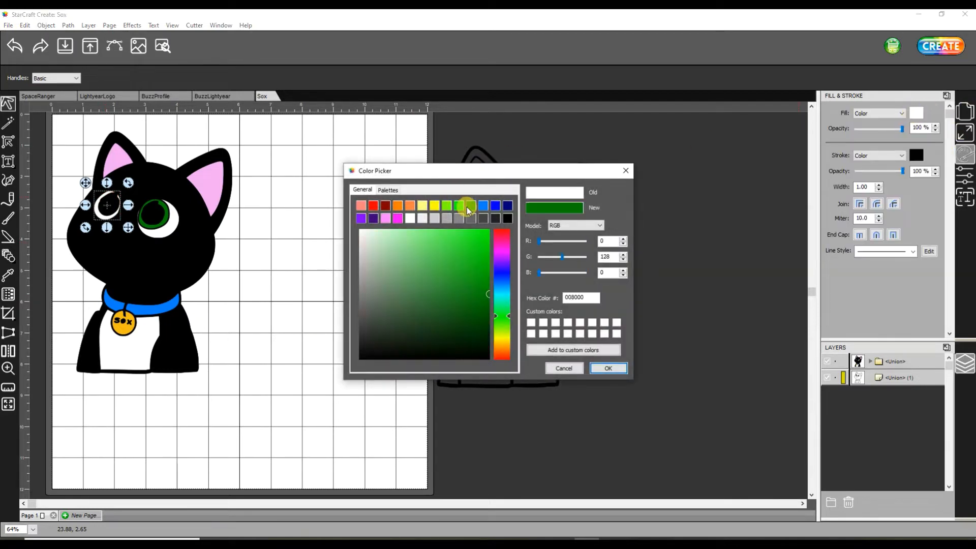
click(613, 372)
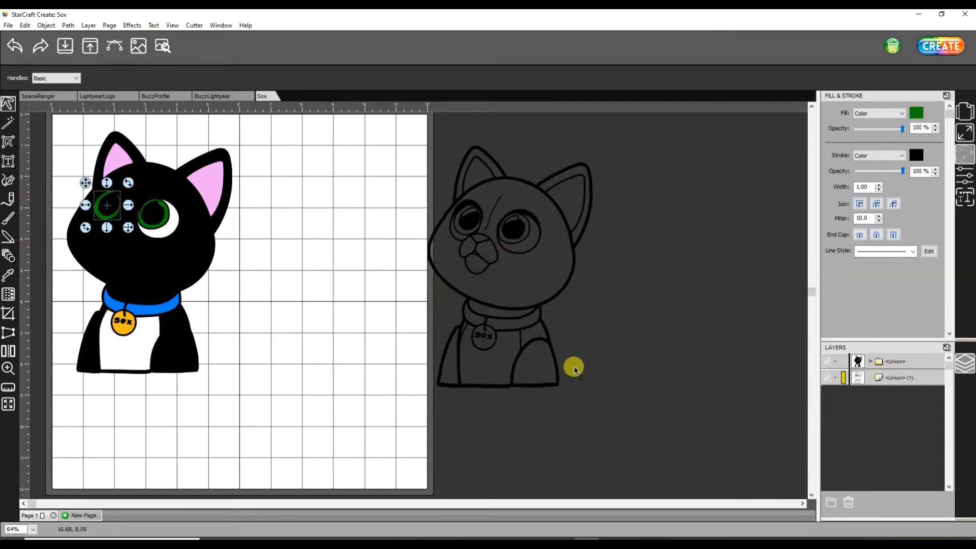
click(298, 156)
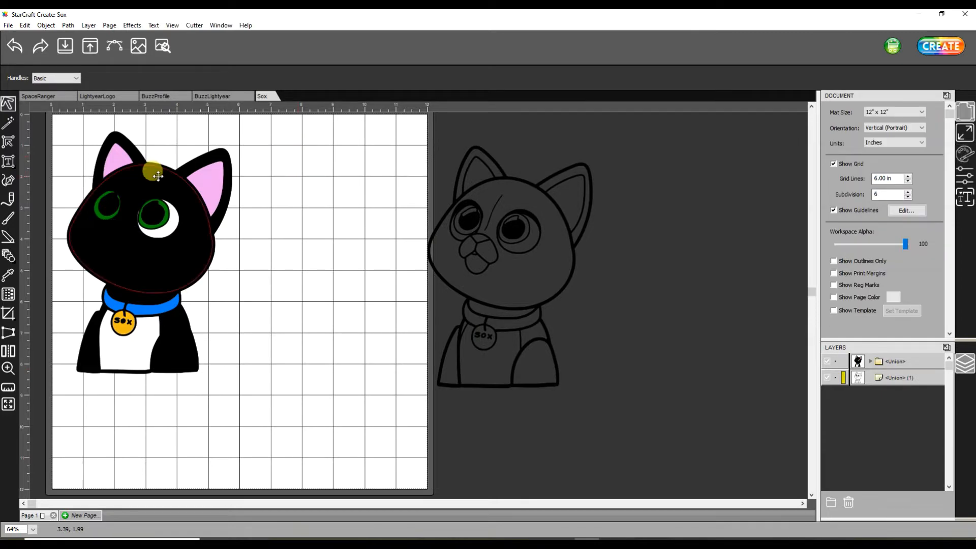
click(153, 168)
key(Escape)
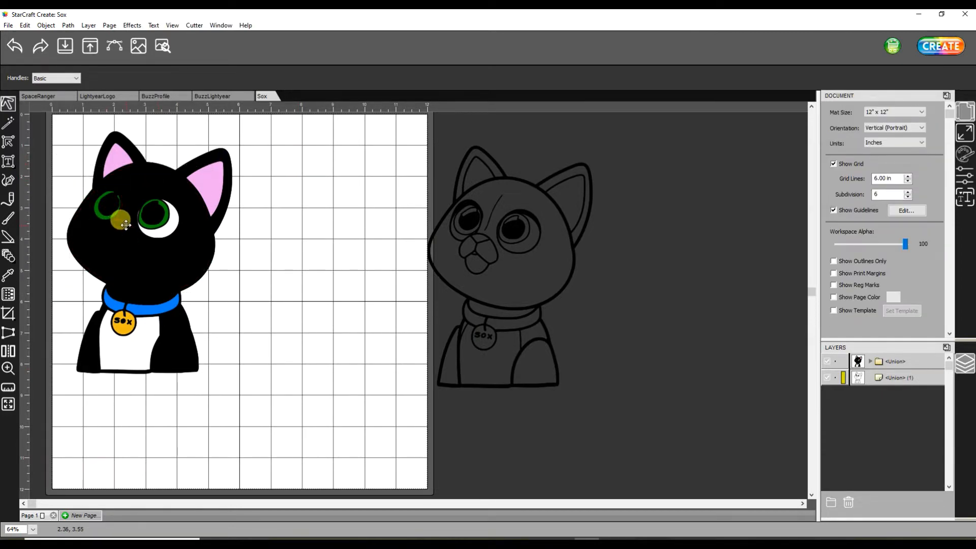
click(126, 224)
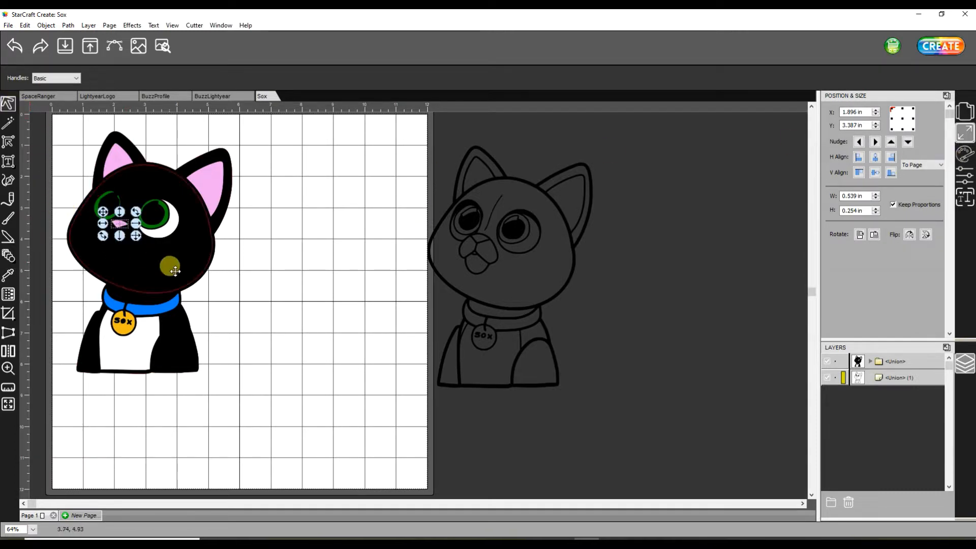
key(Escape)
click(131, 234)
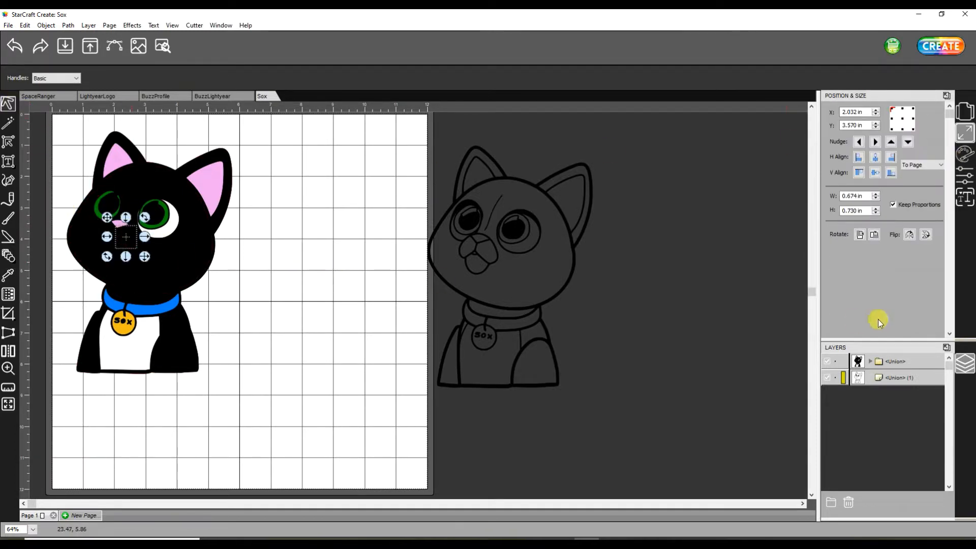
click(964, 153)
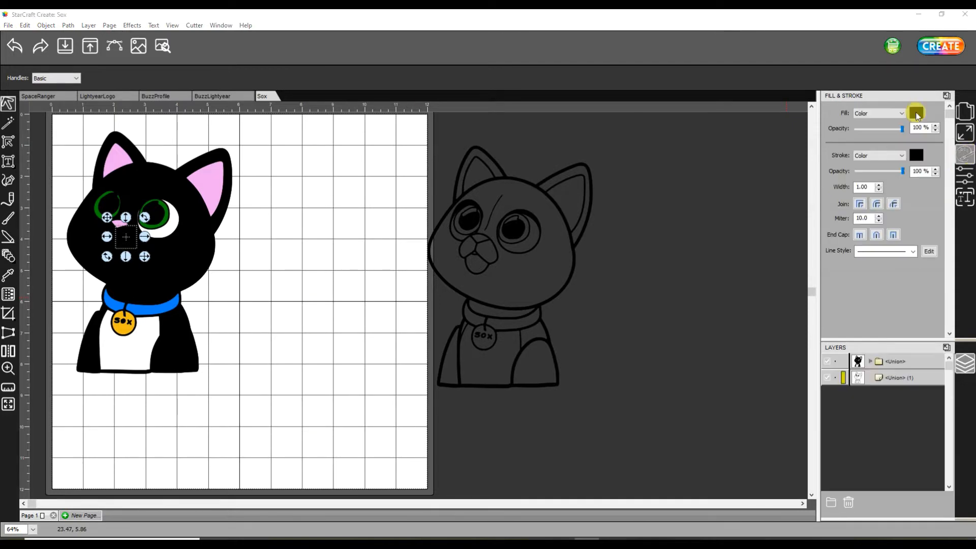
click(916, 113)
click(409, 218)
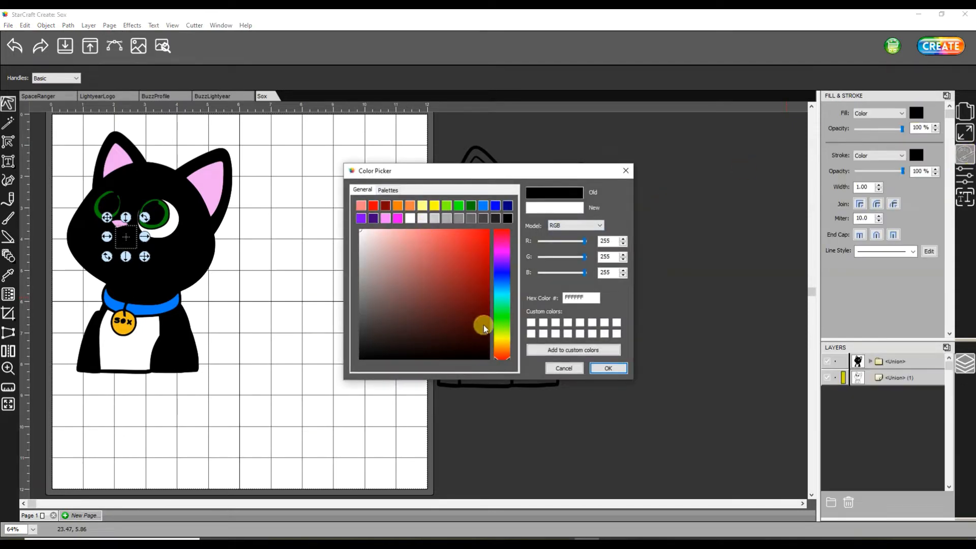
click(563, 368)
click(320, 268)
- Fill the right-hand cheek of the cat's muzzle, just below the pink nose, with white FFFFFF
click(124, 235)
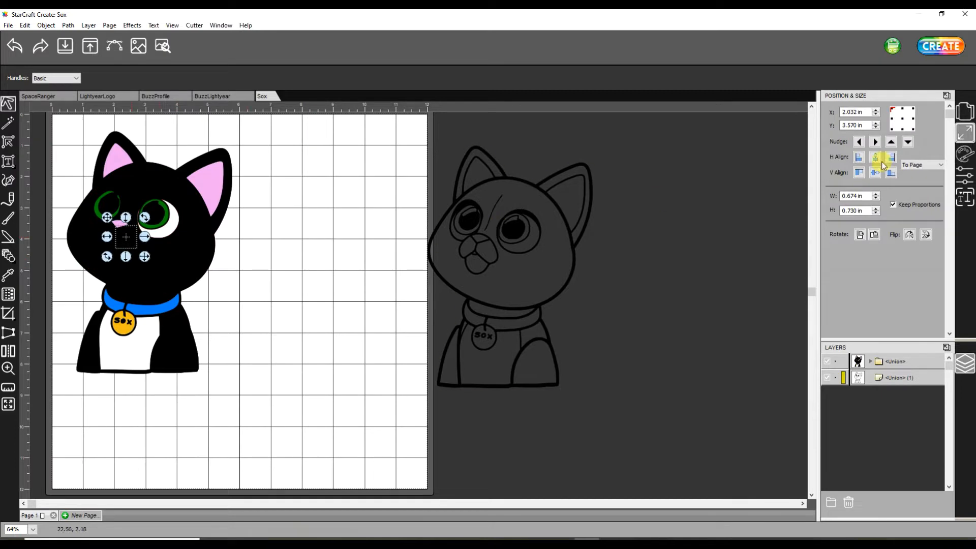
click(962, 153)
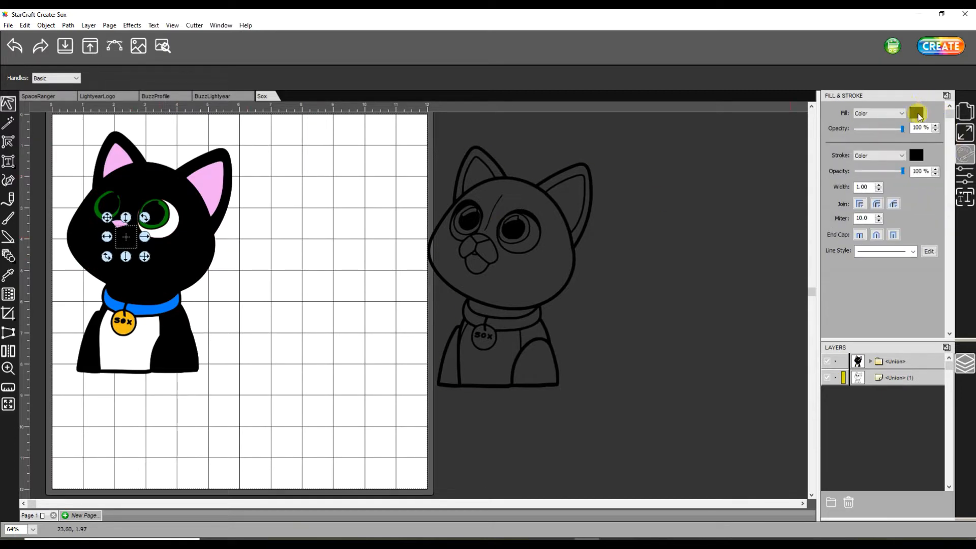
click(906, 114)
click(409, 218)
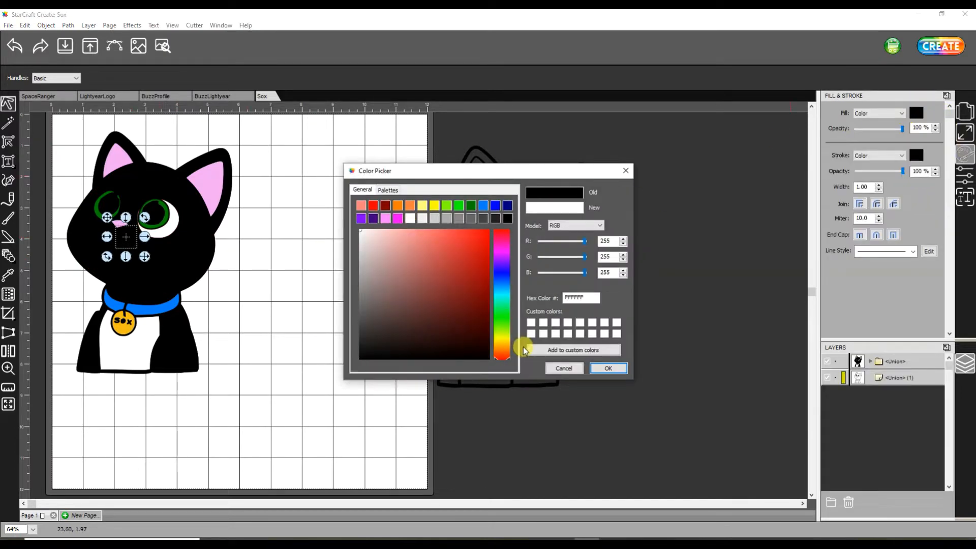
click(603, 367)
click(324, 250)
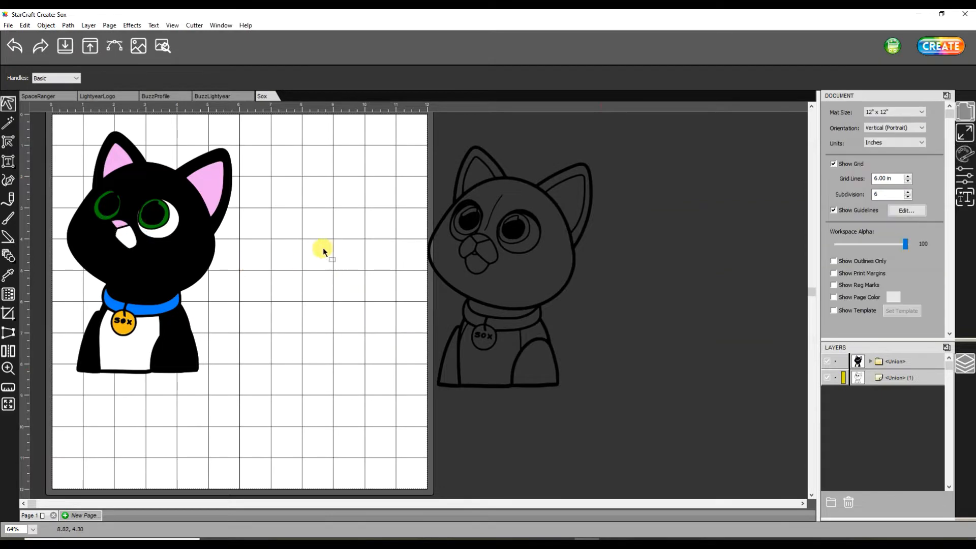
- Fill the lower chin shape of the cat's muzzle with white
click(118, 252)
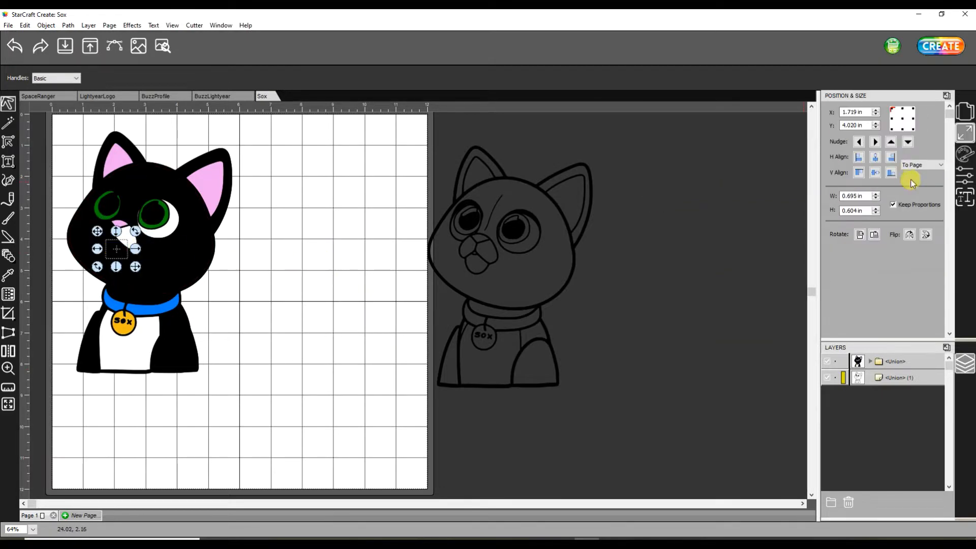
click(965, 153)
click(915, 113)
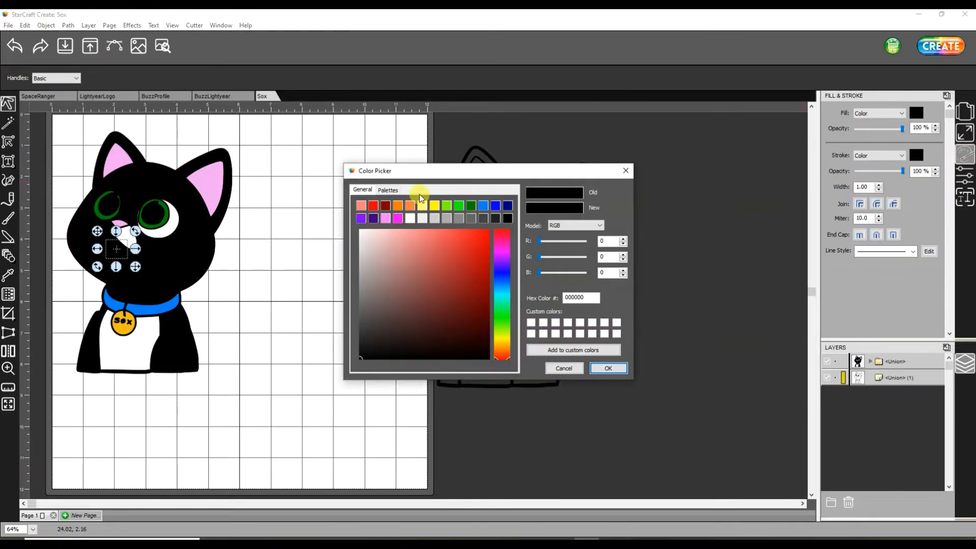
click(409, 219)
click(608, 367)
click(320, 224)
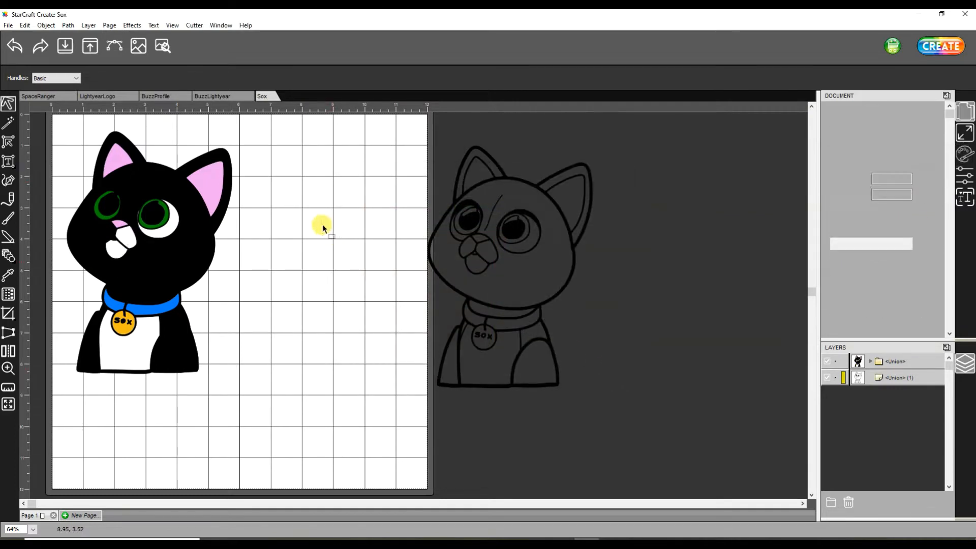
- Fill the left-hand cheek of the cat's muzzle, beside the nose, with white FFFFFF
click(109, 232)
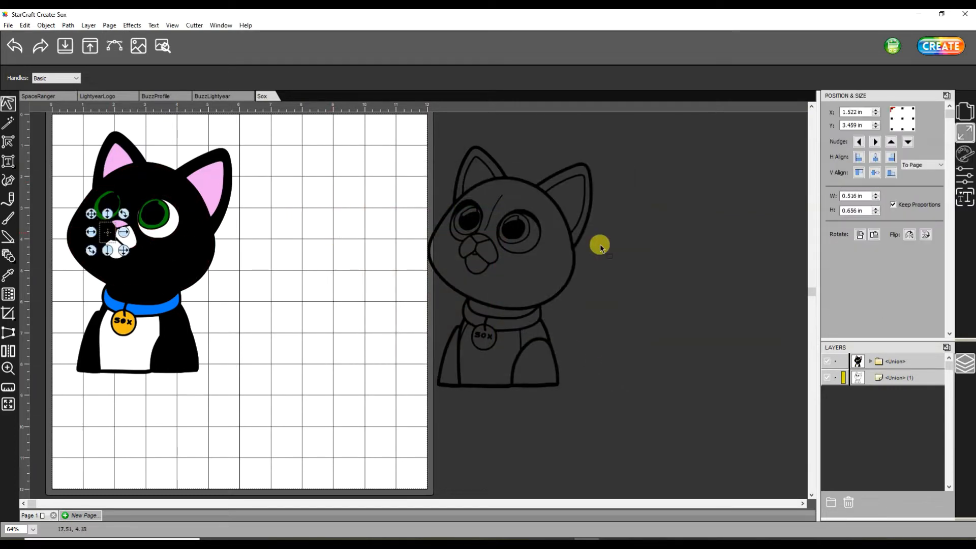
click(964, 153)
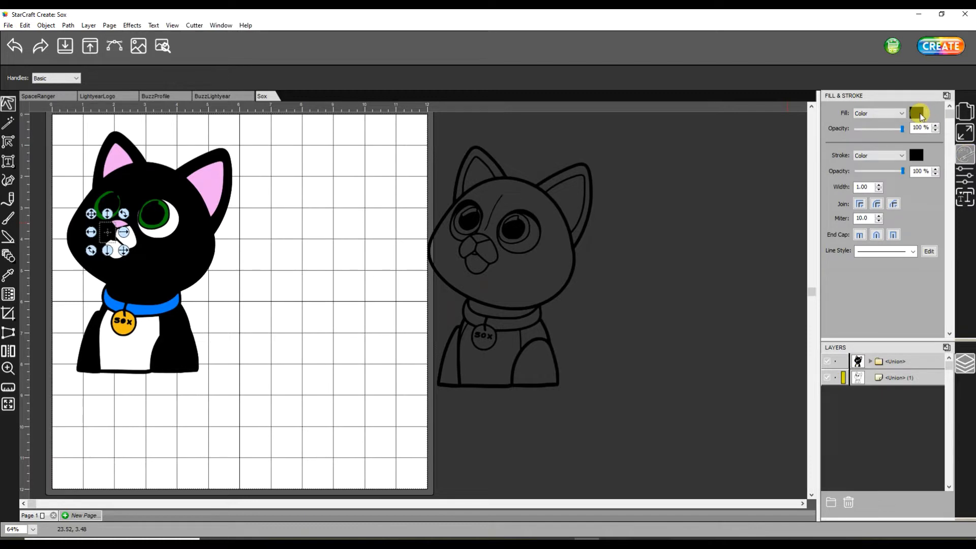
click(917, 113)
click(410, 219)
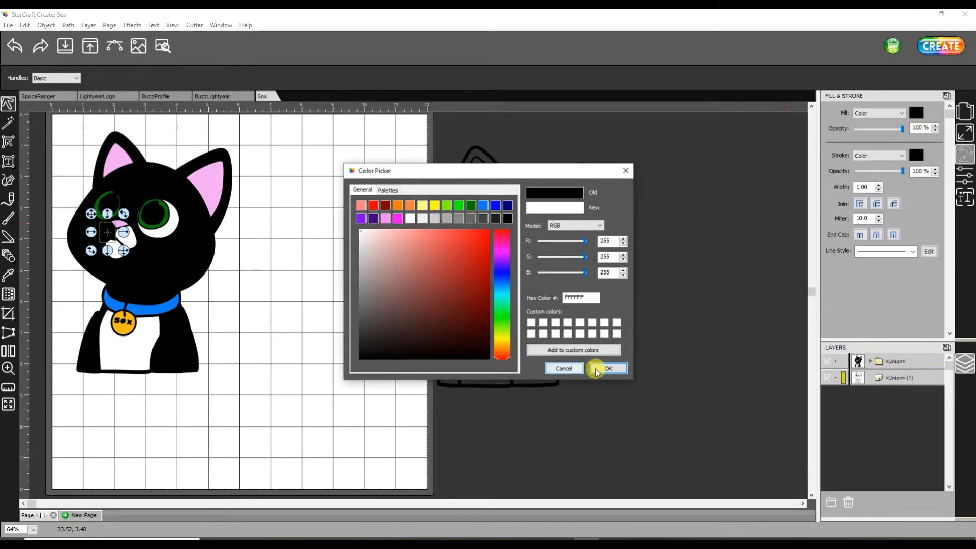
click(564, 368)
click(681, 352)
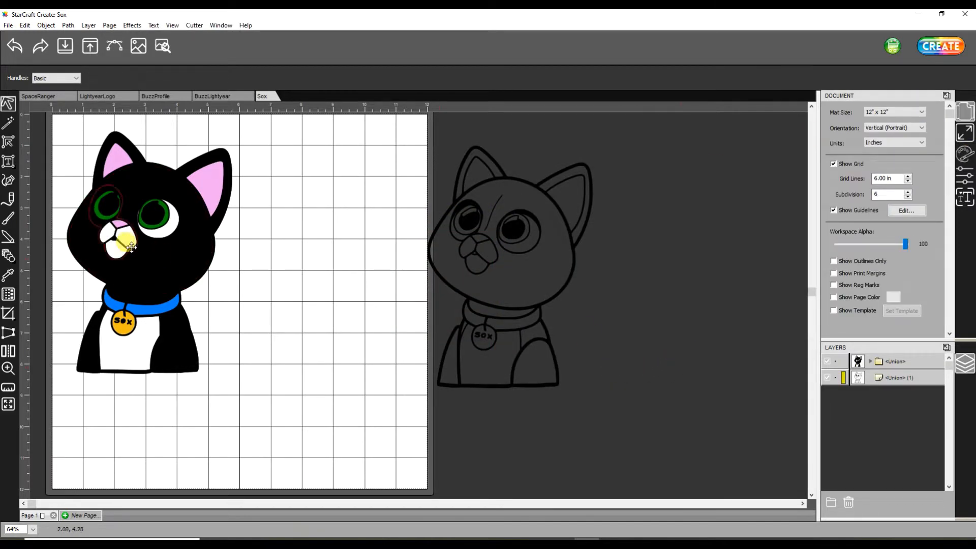
- Select the cat's large head shape and show its fill settings
click(175, 260)
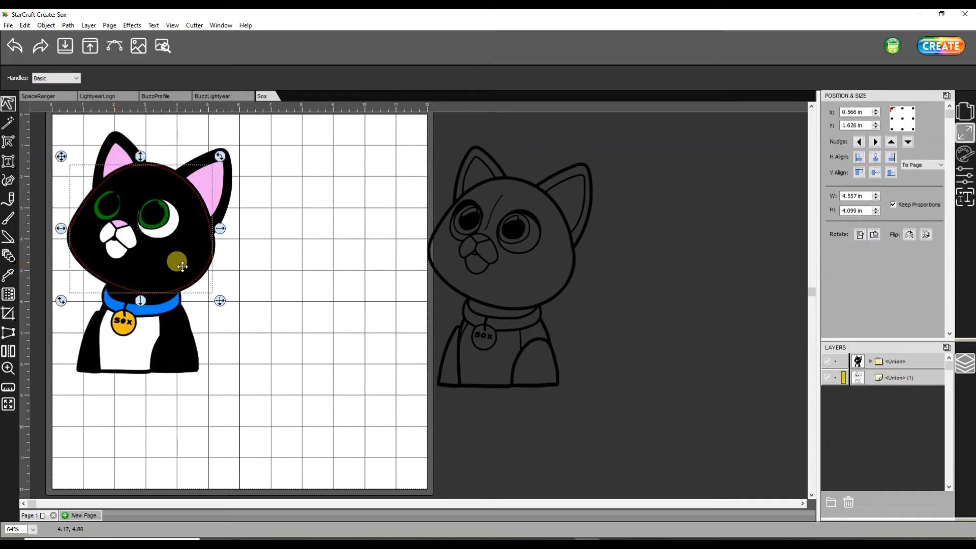
click(963, 154)
click(916, 113)
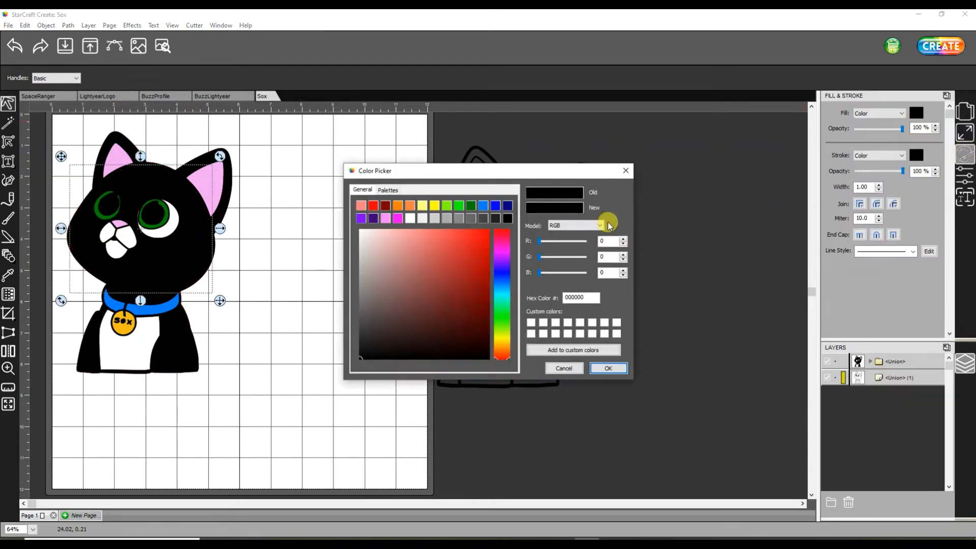
click(434, 206)
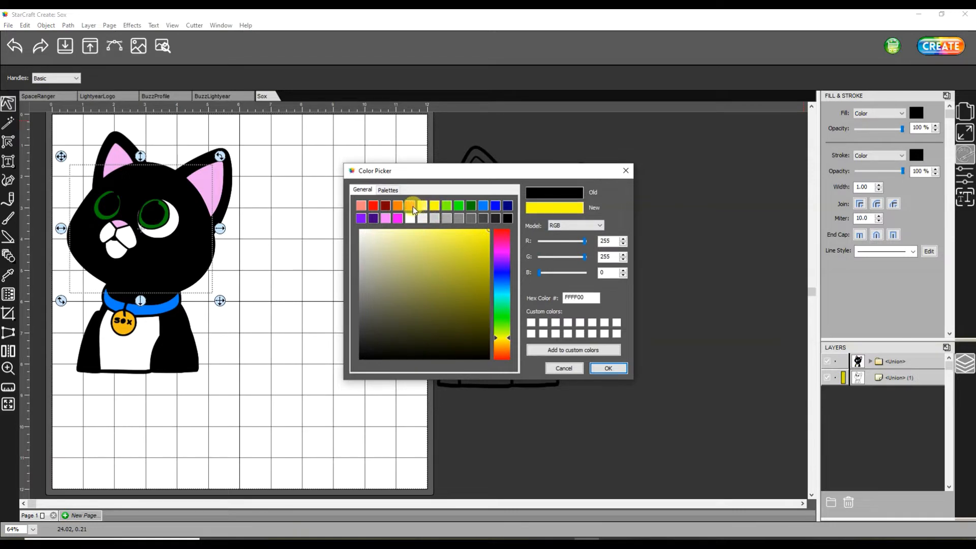
click(410, 205)
mouse_move(466, 292)
mouse_down()
mouse_move(468, 314)
mouse_move(444, 300)
mouse_move(457, 254)
mouse_move(464, 272)
mouse_move(455, 266)
mouse_up()
click(505, 338)
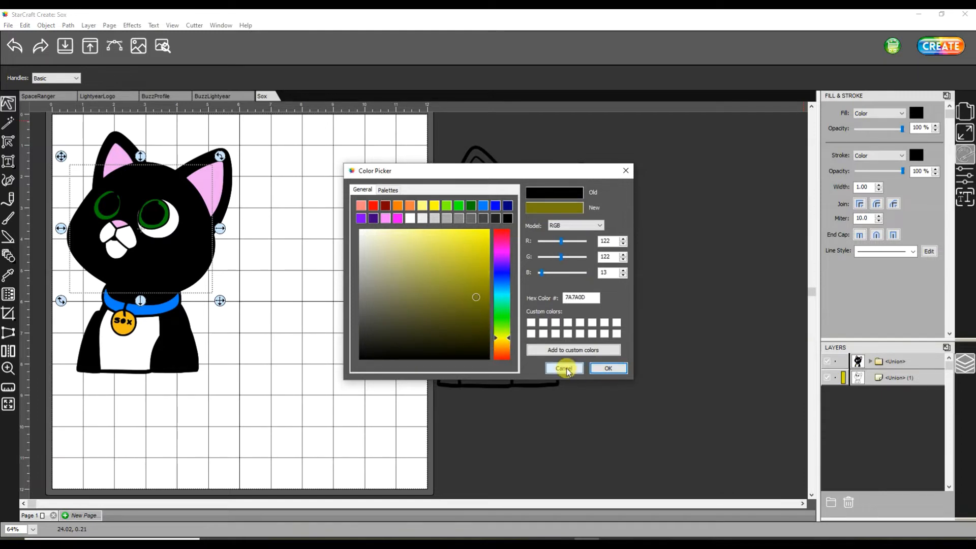
click(567, 366)
- Fill the cat's head shape with a custom orange-brown color
click(916, 112)
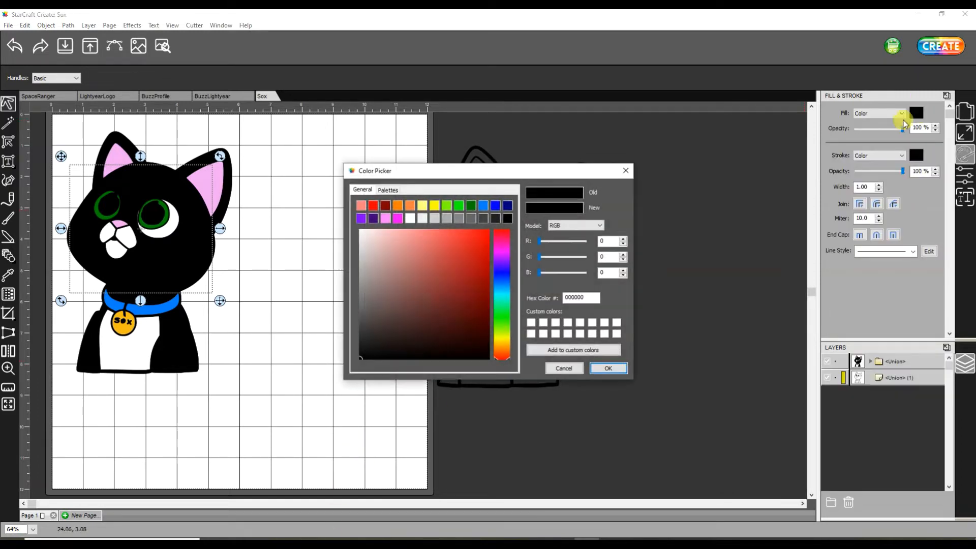
click(501, 347)
click(460, 305)
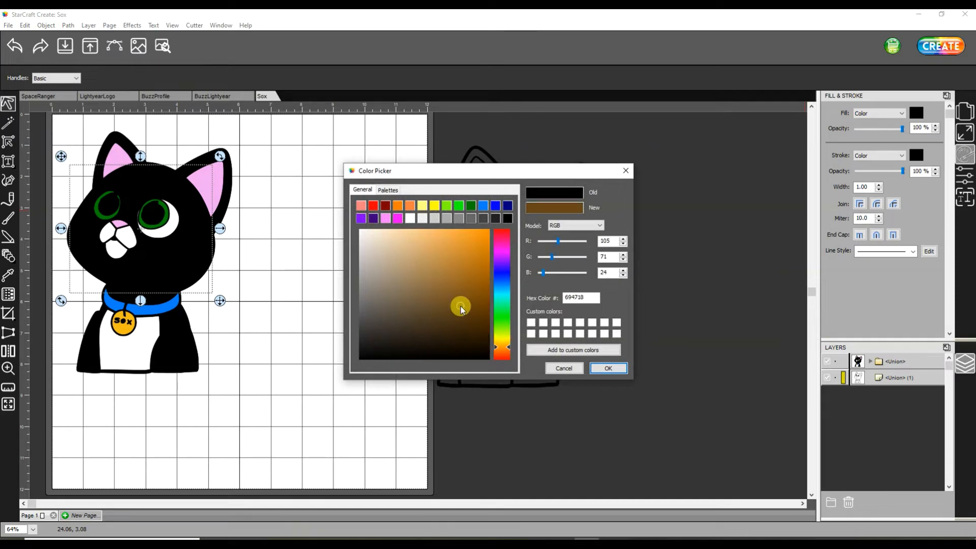
drag(477, 285, 464, 259)
click(606, 367)
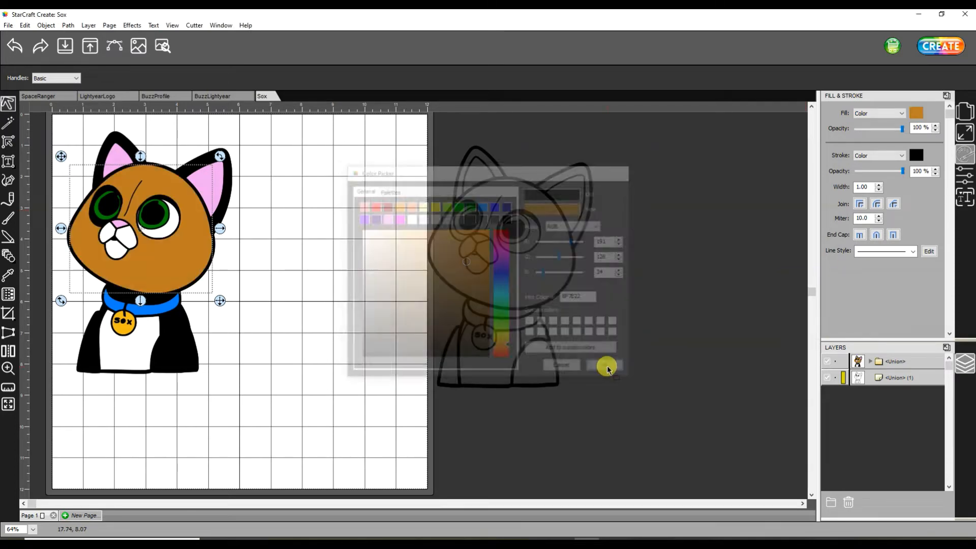
click(369, 302)
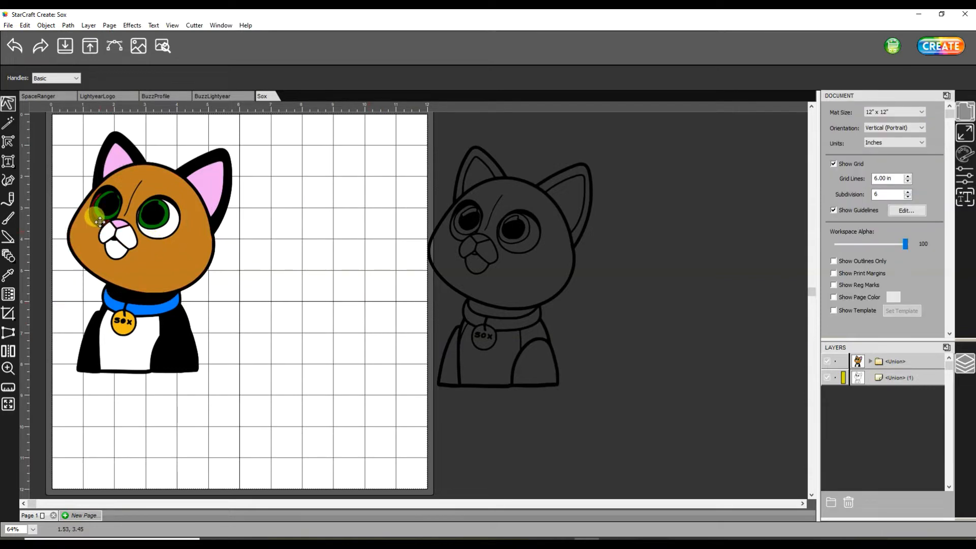
- Fill the white-of-the-eye shape of the cat's left-hand eye with white
click(100, 222)
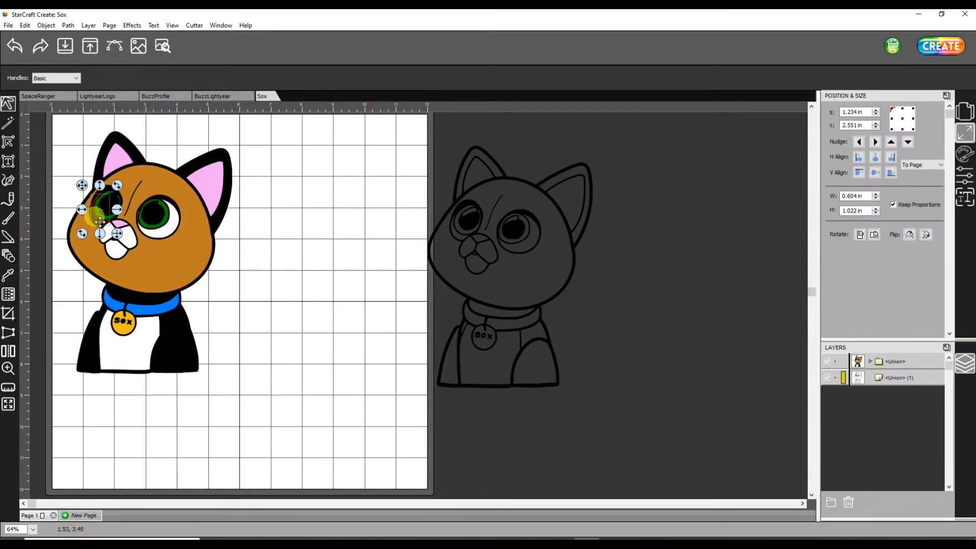
click(965, 154)
click(916, 112)
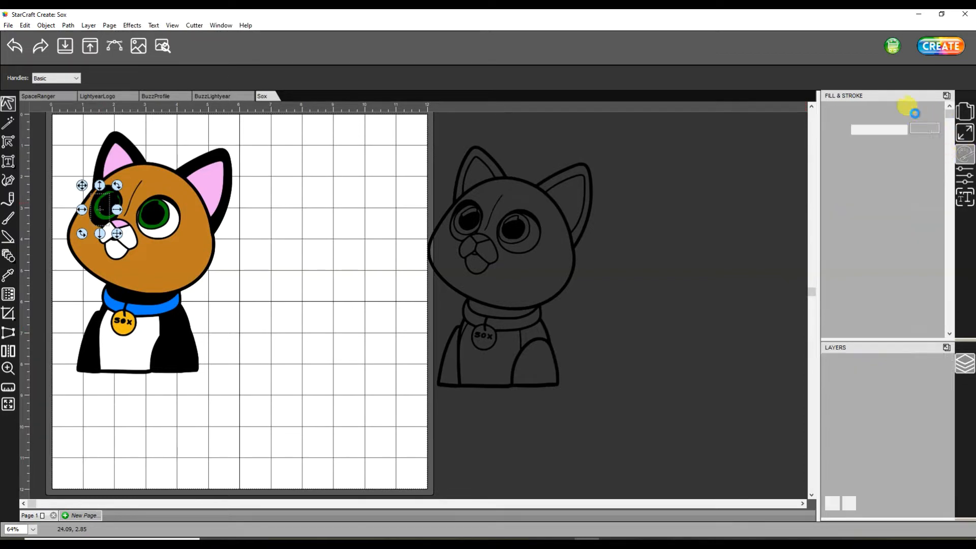
click(608, 368)
click(361, 189)
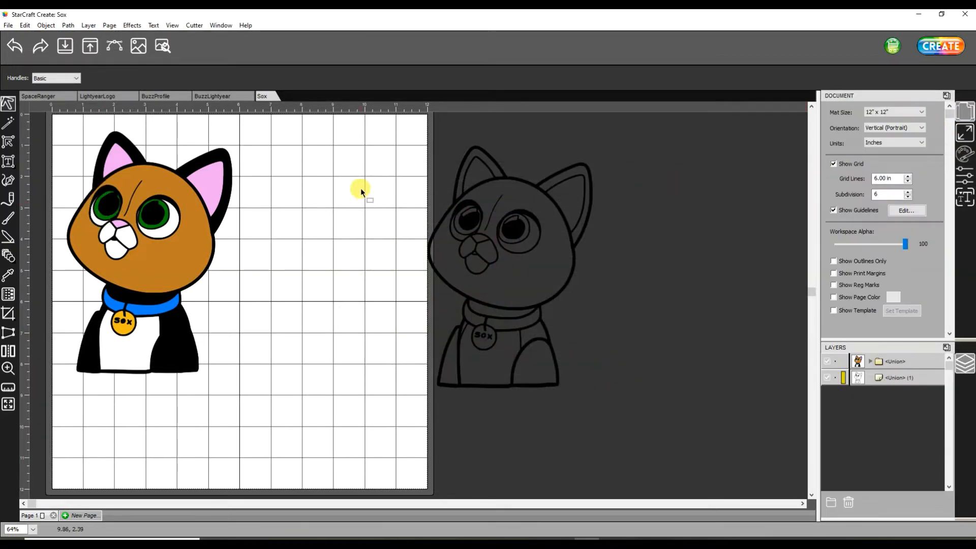
- Fill the outer shapes of both ears with the orange-brown sampled from the cat's head
click(210, 152)
click(8, 274)
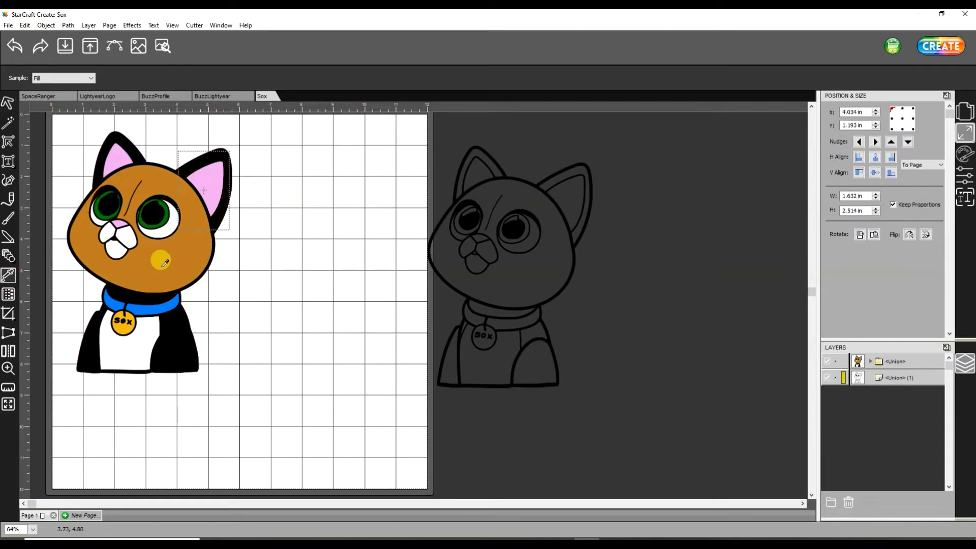
click(160, 257)
click(8, 103)
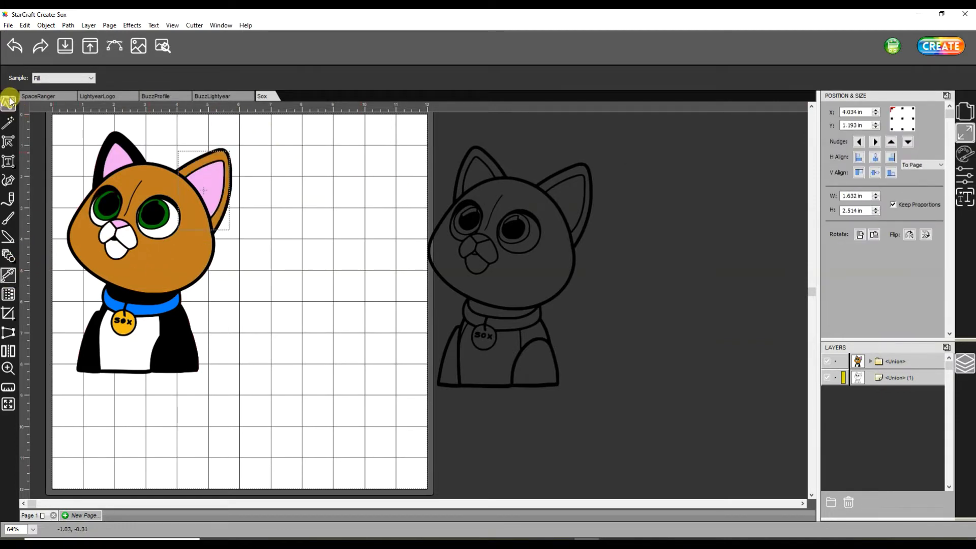
click(113, 134)
click(8, 275)
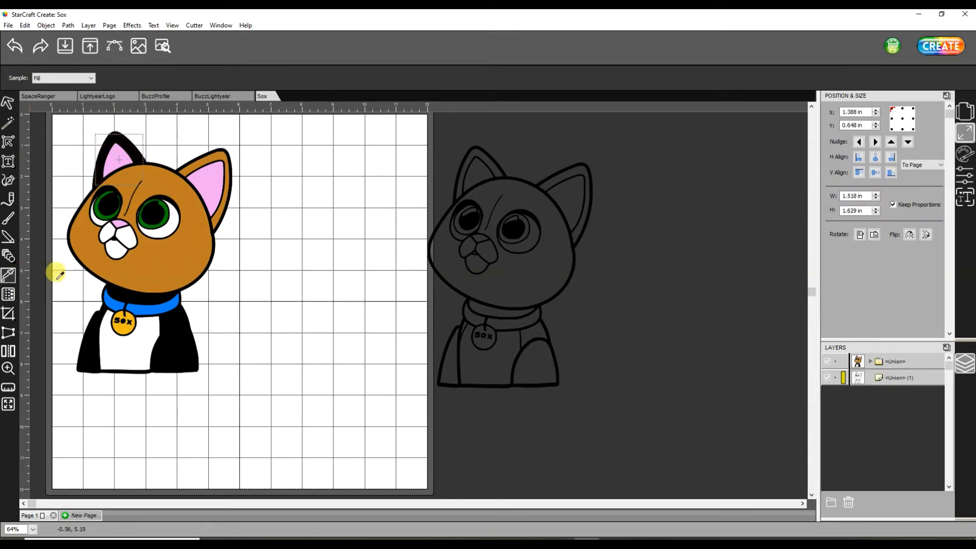
click(180, 254)
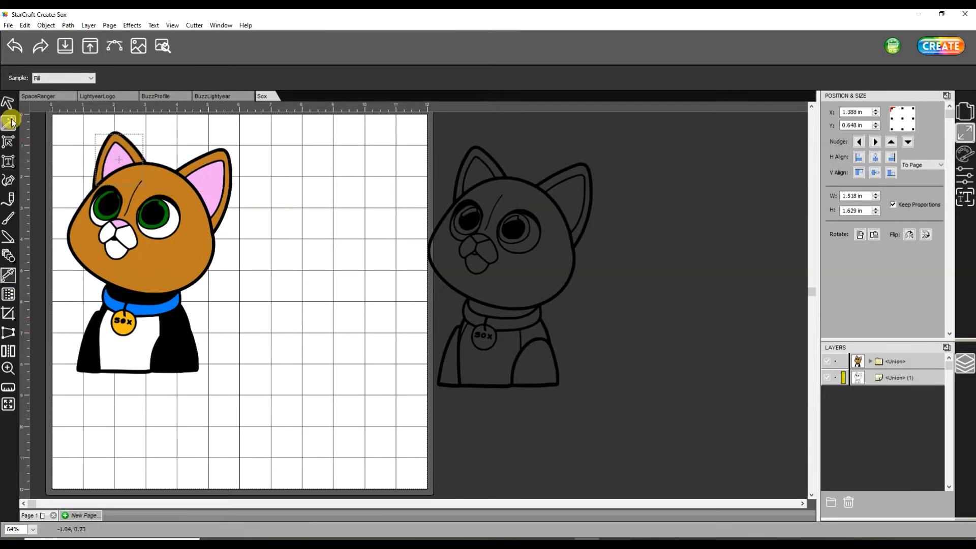
- Fill the neck shape above the blue collar with the orange-brown sampled from the head
click(8, 103)
click(146, 300)
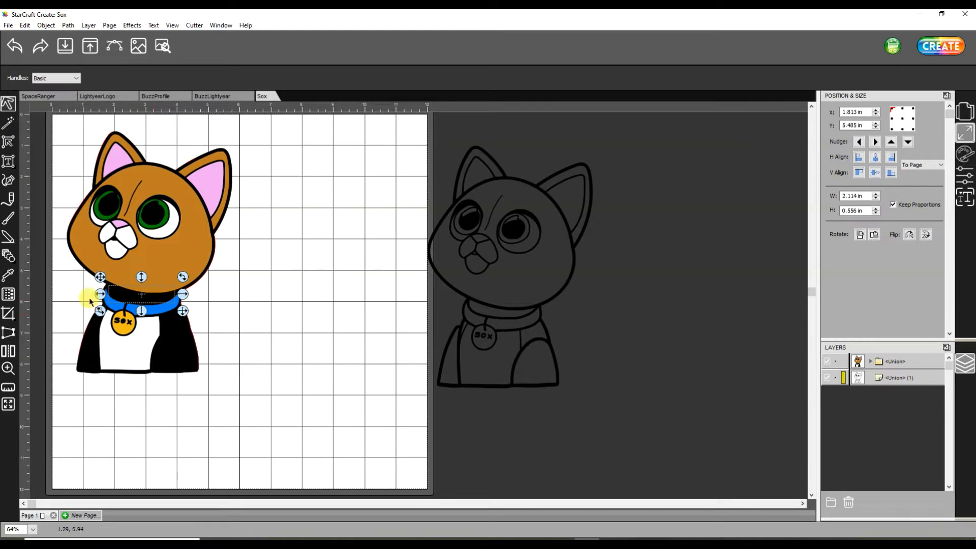
click(8, 275)
click(180, 254)
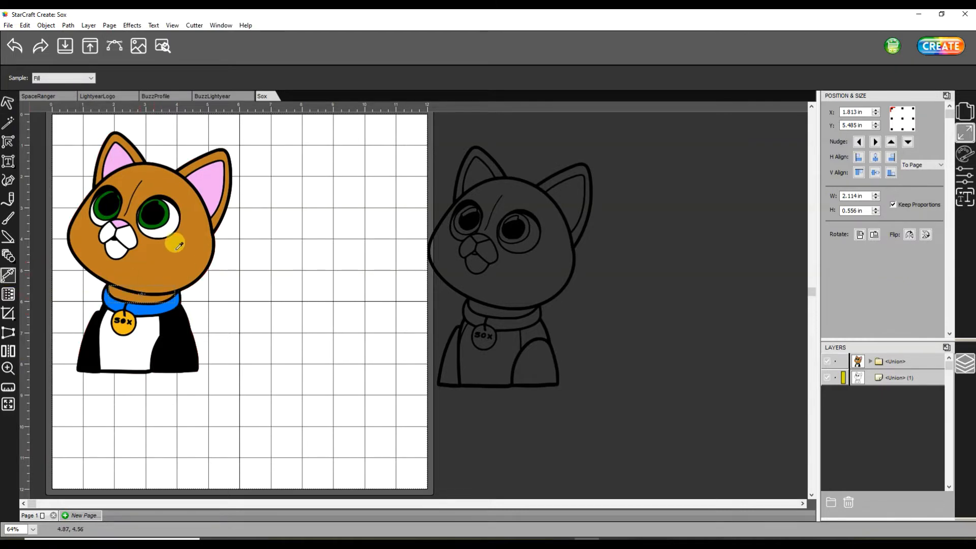
- Fill the left-hand and right-hand leg shapes of the body with the head's sampled orange-brown
click(8, 103)
click(92, 350)
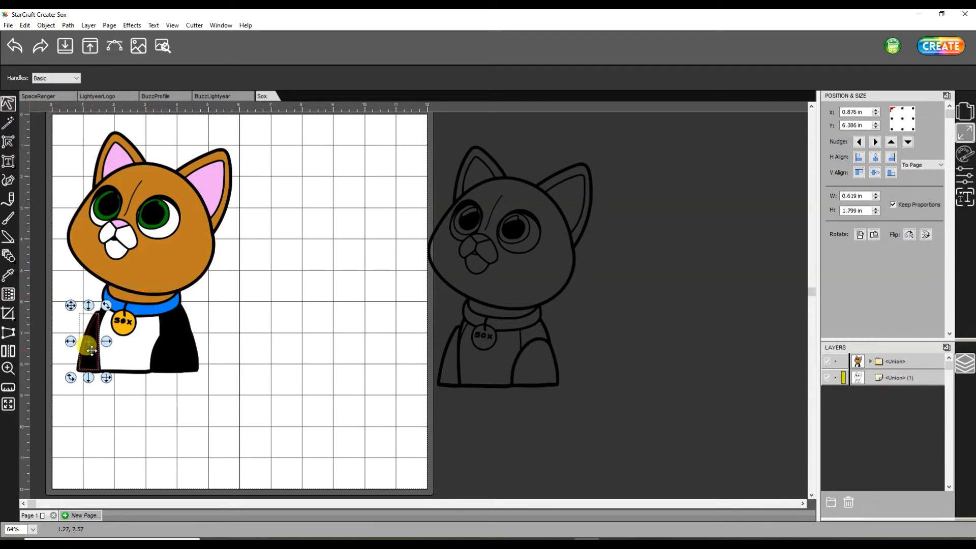
click(8, 275)
click(187, 254)
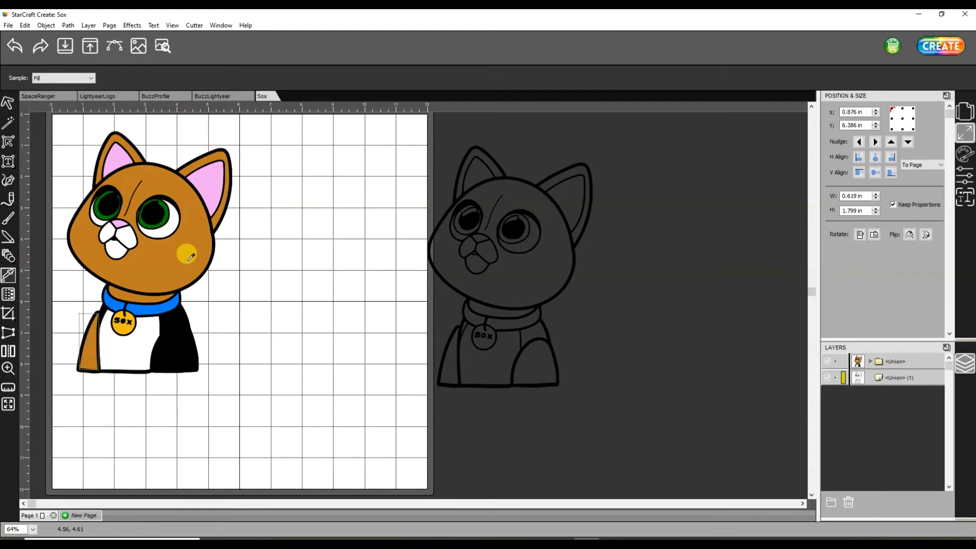
click(8, 105)
click(189, 350)
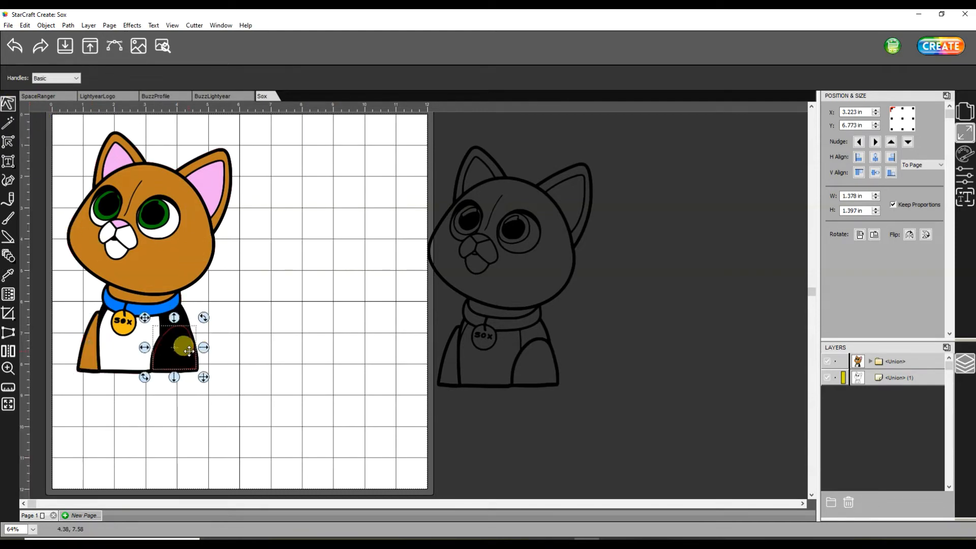
click(8, 275)
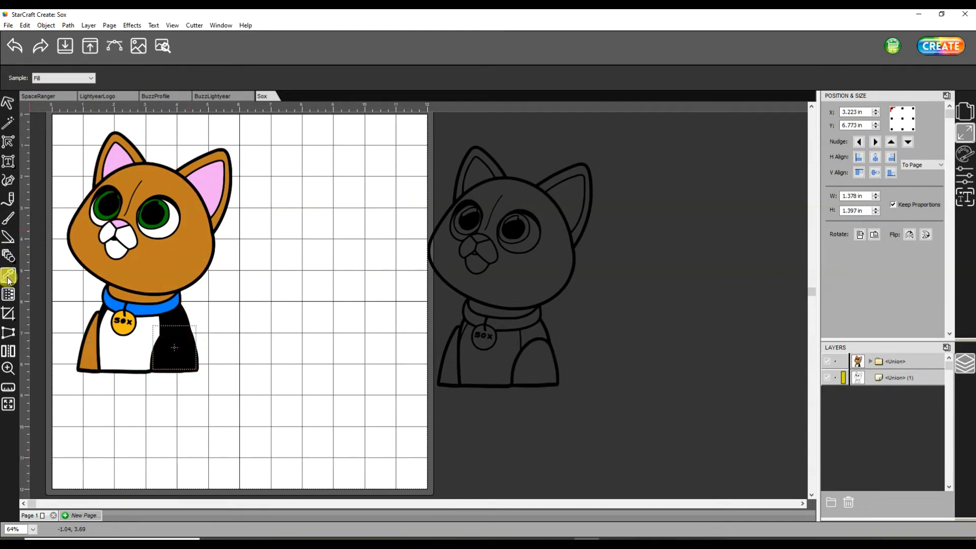
click(187, 253)
- Fill the body shape between the collar and the right-hand leg with the head's sampled orange-brown, and deselect it
click(9, 105)
click(234, 318)
click(174, 321)
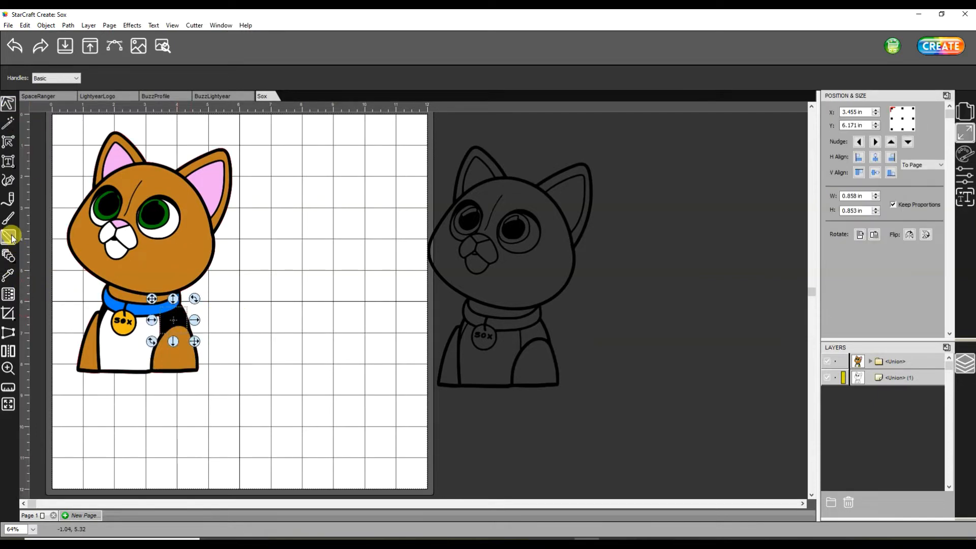
click(120, 268)
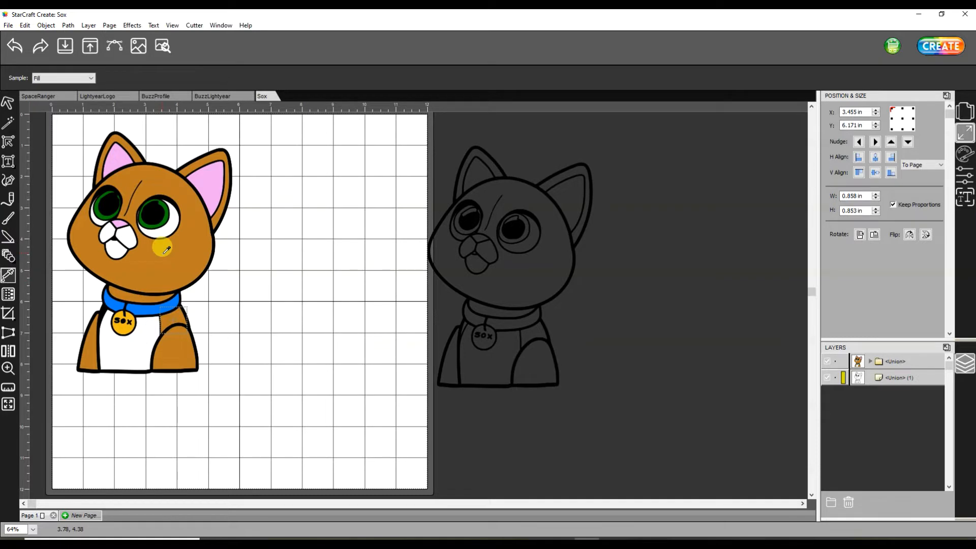
click(14, 106)
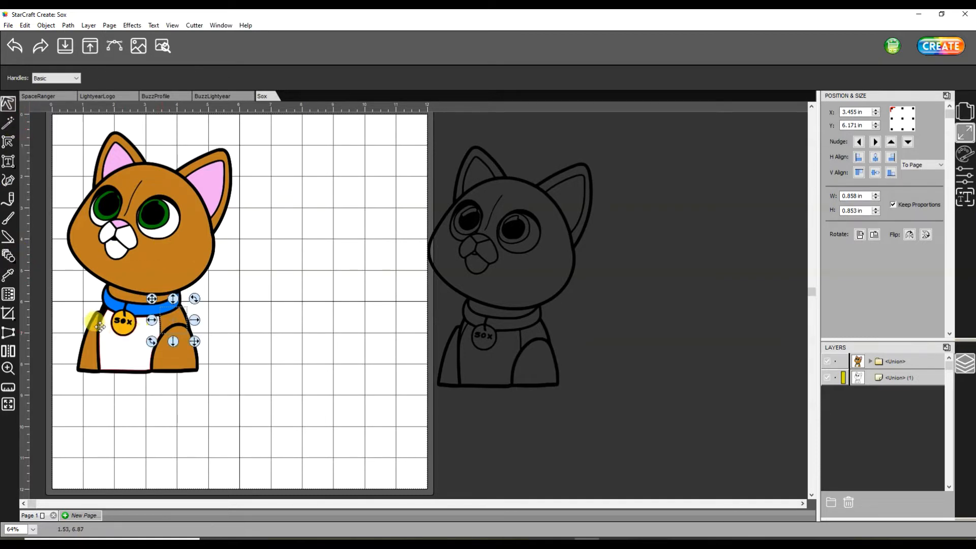
click(236, 331)
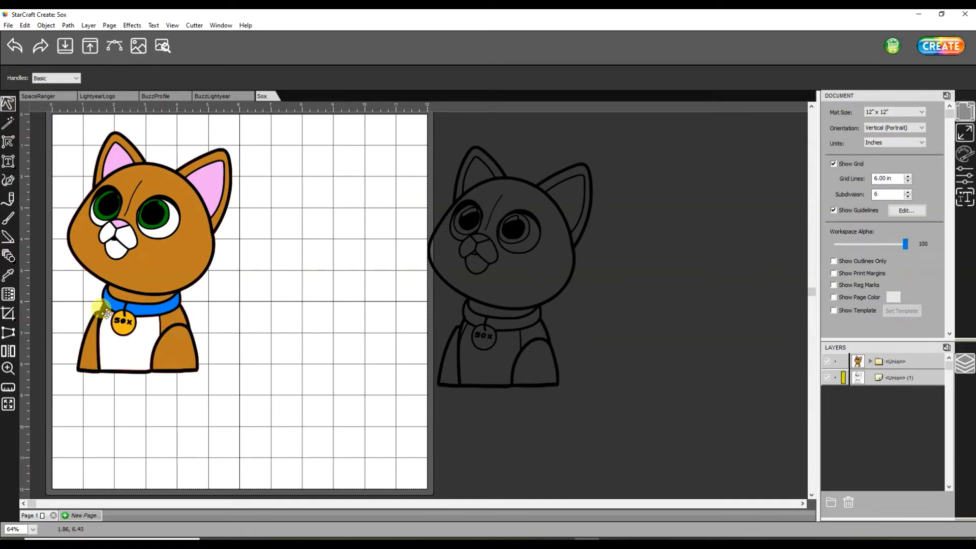
- Fill the small black sliver below the collar, beside the left-hand leg, with the orange-brown sampled from the head
click(8, 368)
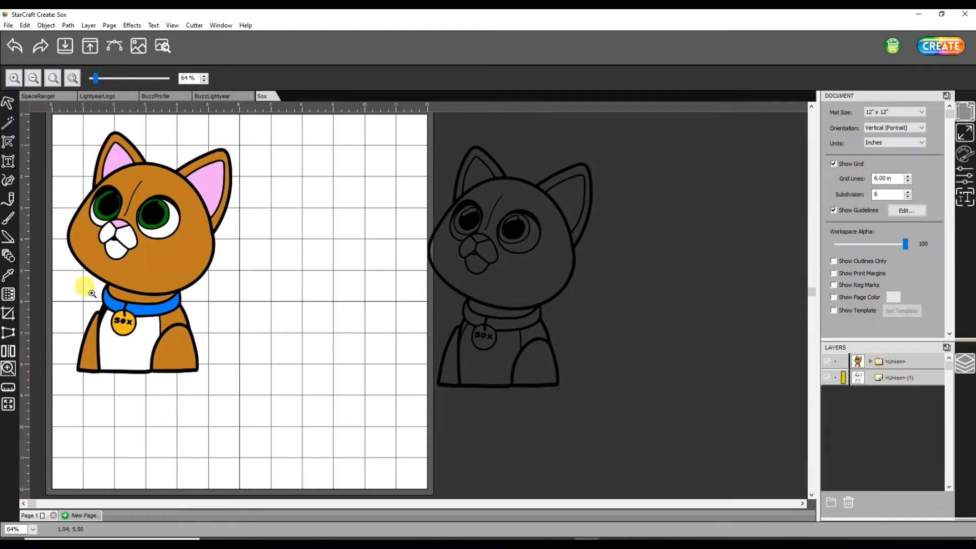
drag(96, 79, 104, 78)
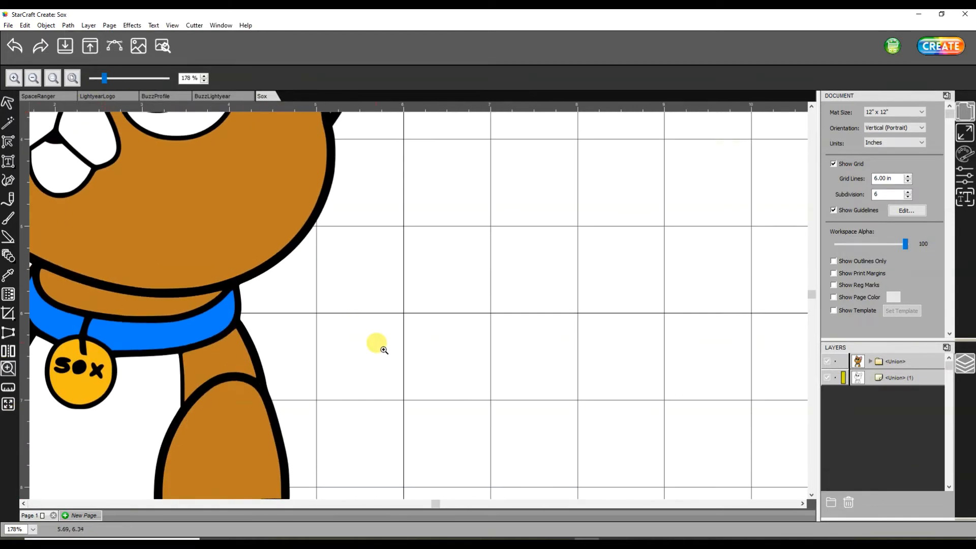
drag(436, 507, 71, 503)
click(10, 108)
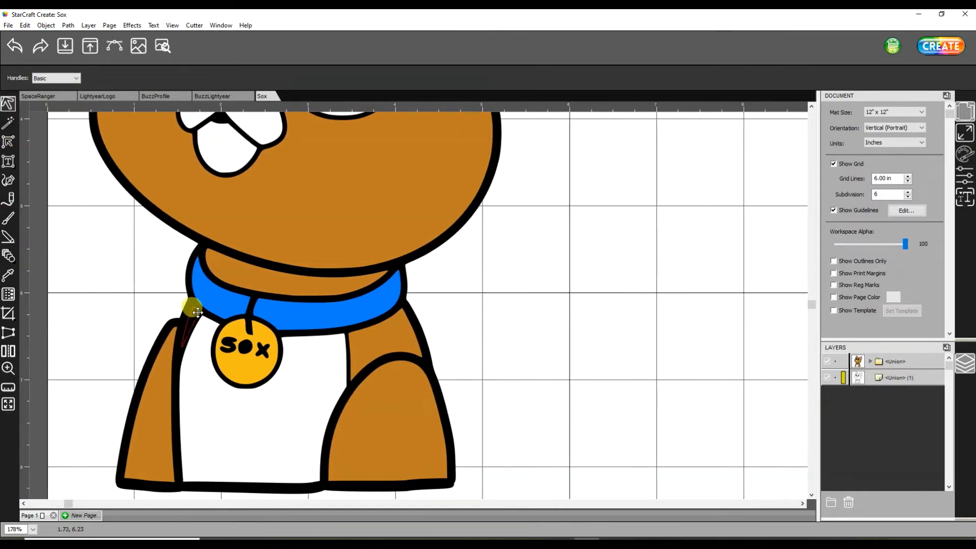
click(191, 310)
click(9, 275)
click(368, 200)
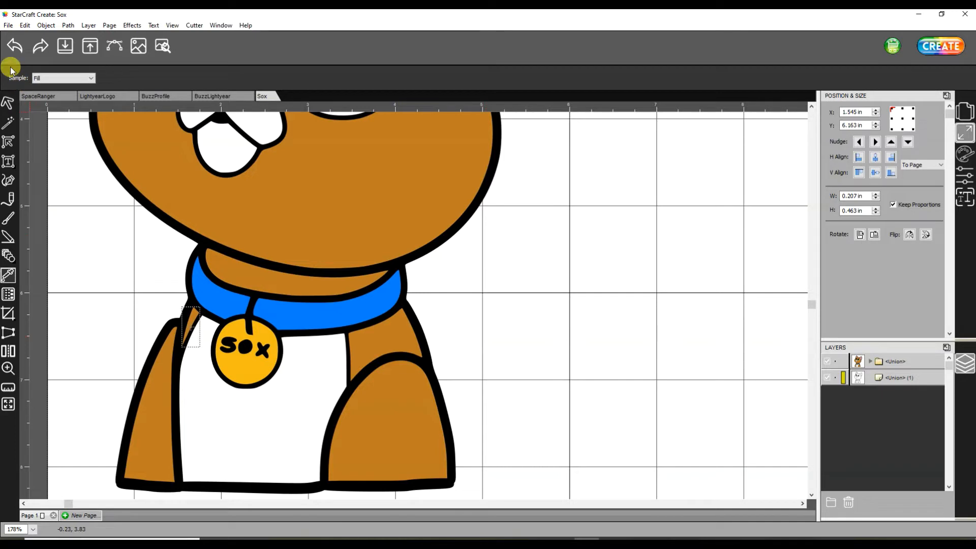
click(9, 103)
- Fill the tiny mouth shape between the muzzle's cheeks and chin with the same pink as the nose
scroll(122, 235, up, 2)
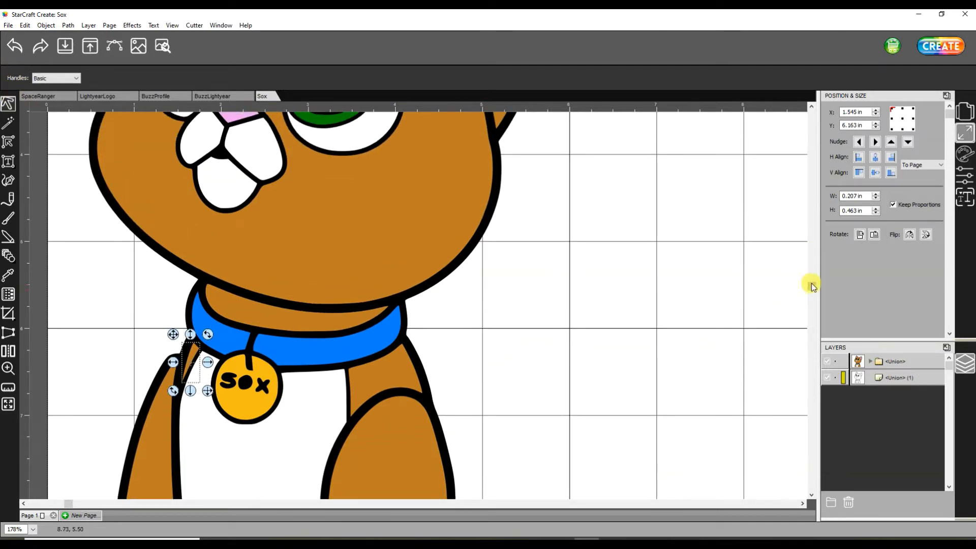
drag(811, 283, 811, 181)
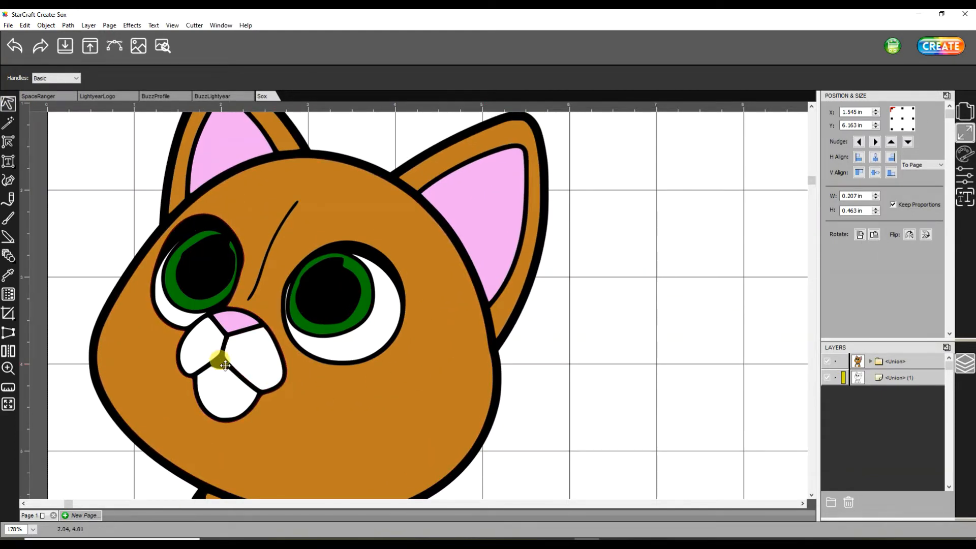
click(220, 359)
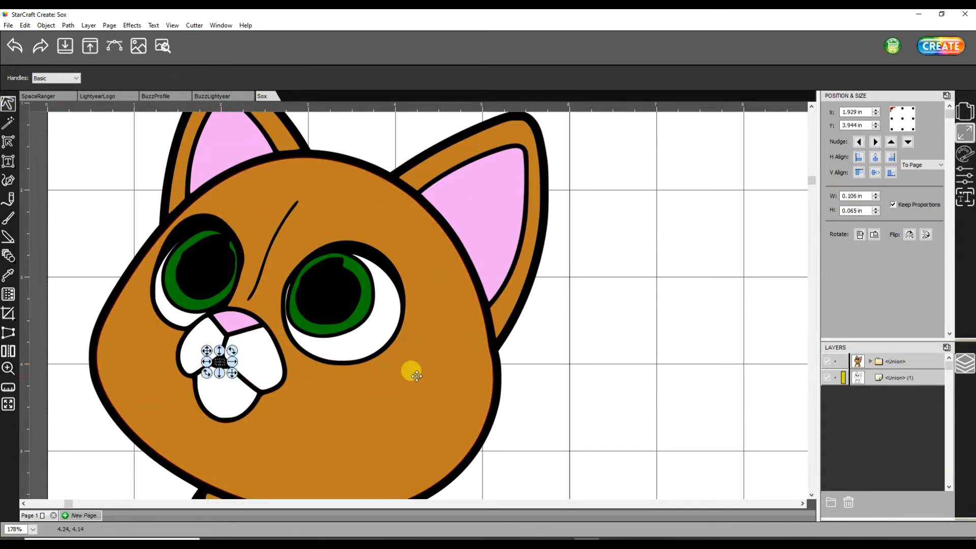
click(5, 274)
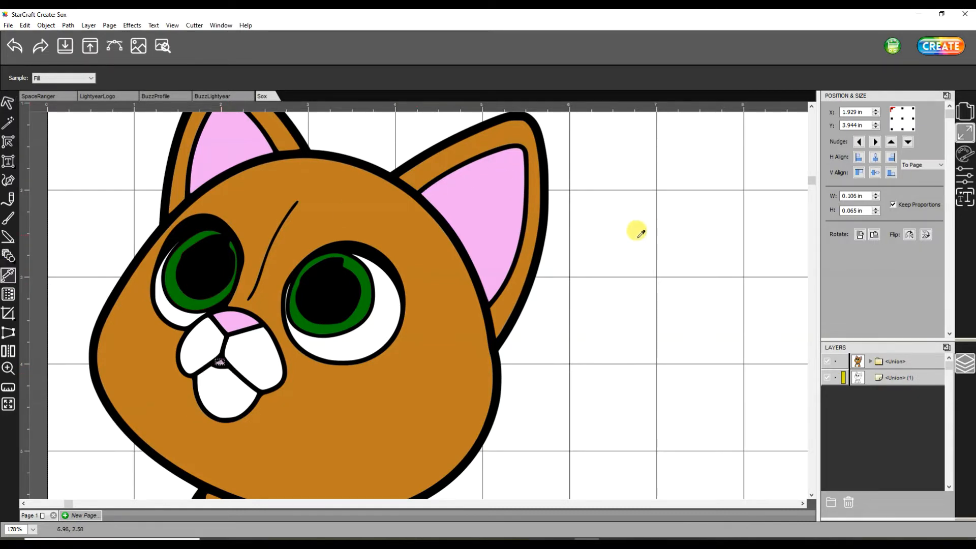
click(7, 104)
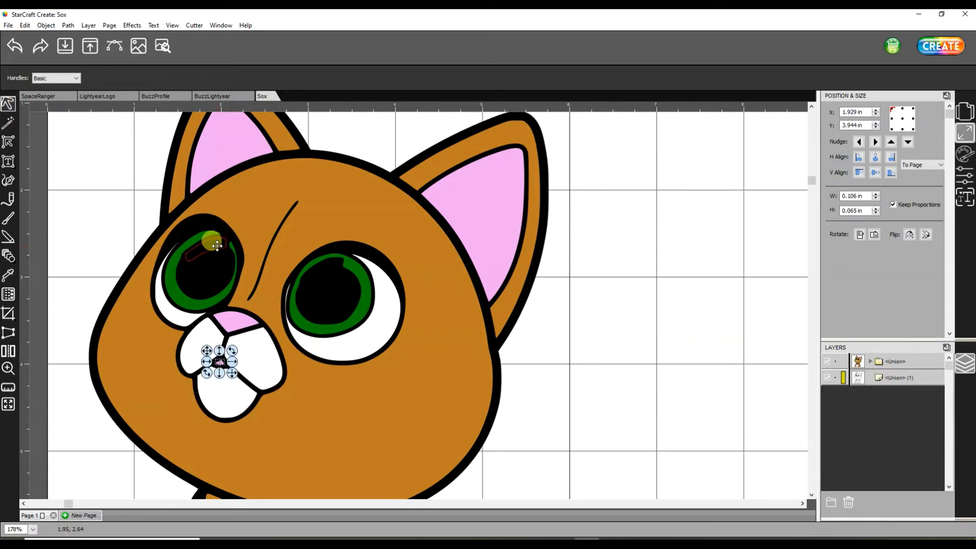
- Fill the highlight shape in the left-hand eye's pupil with gray 666666
click(217, 245)
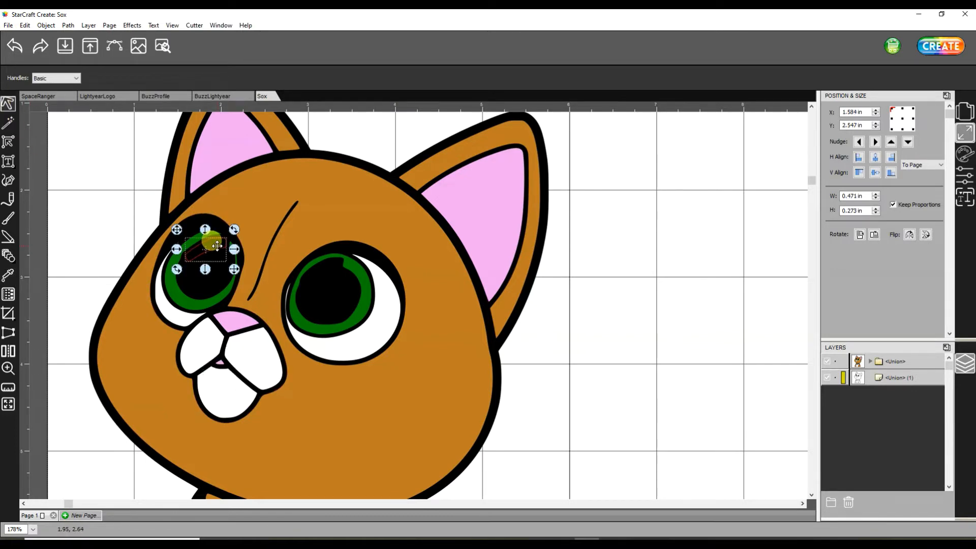
click(965, 152)
click(922, 114)
click(472, 218)
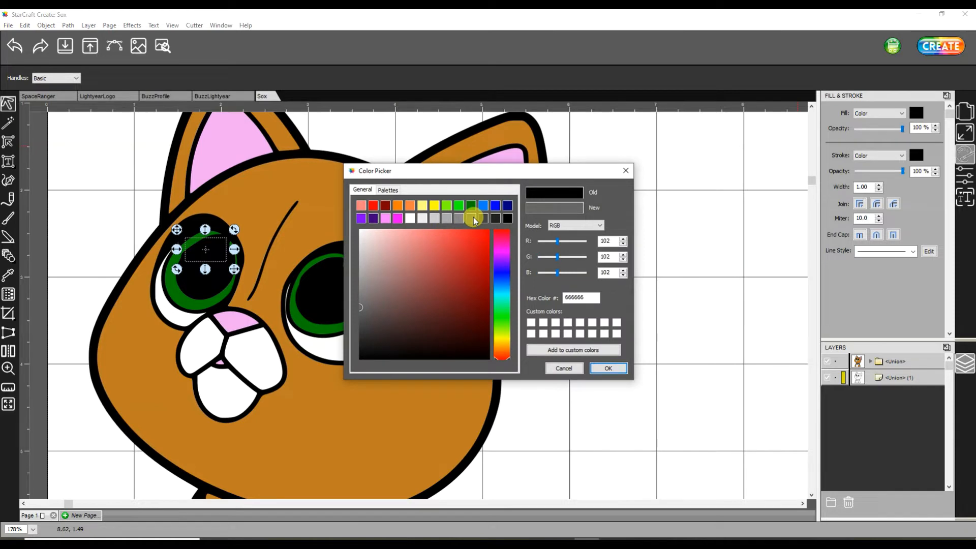
click(607, 368)
click(614, 369)
- Fill the highlight shape in the right-hand eye's pupil with gray 666666
click(310, 265)
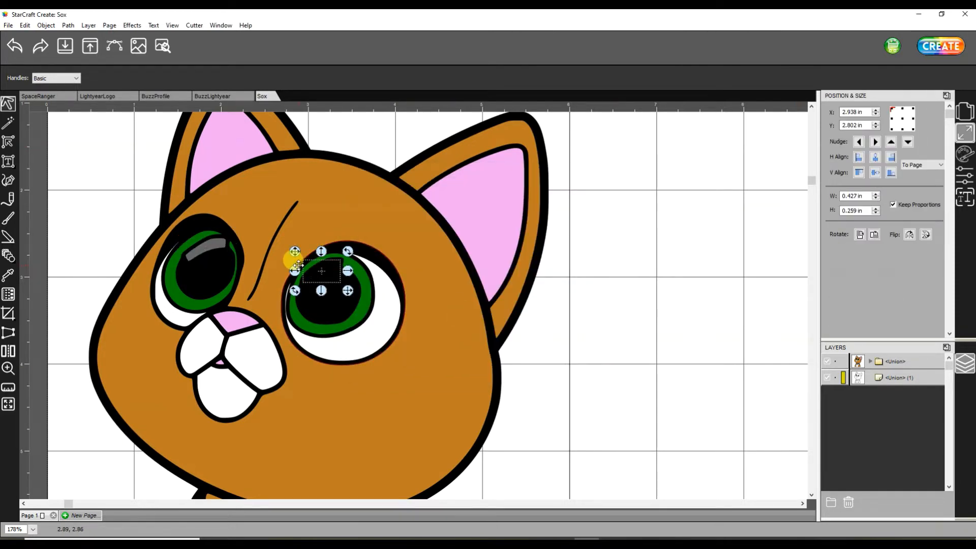
click(964, 153)
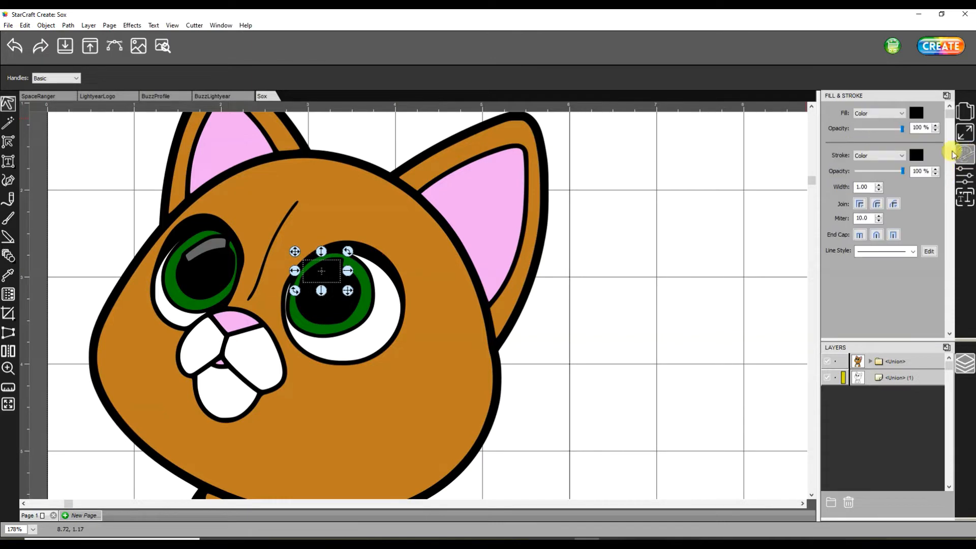
click(919, 113)
click(470, 218)
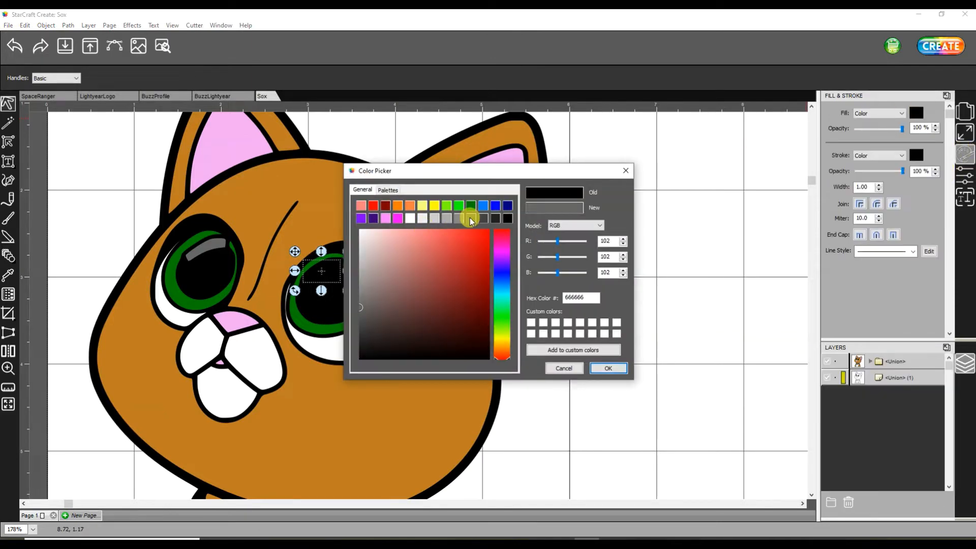
click(611, 372)
click(616, 371)
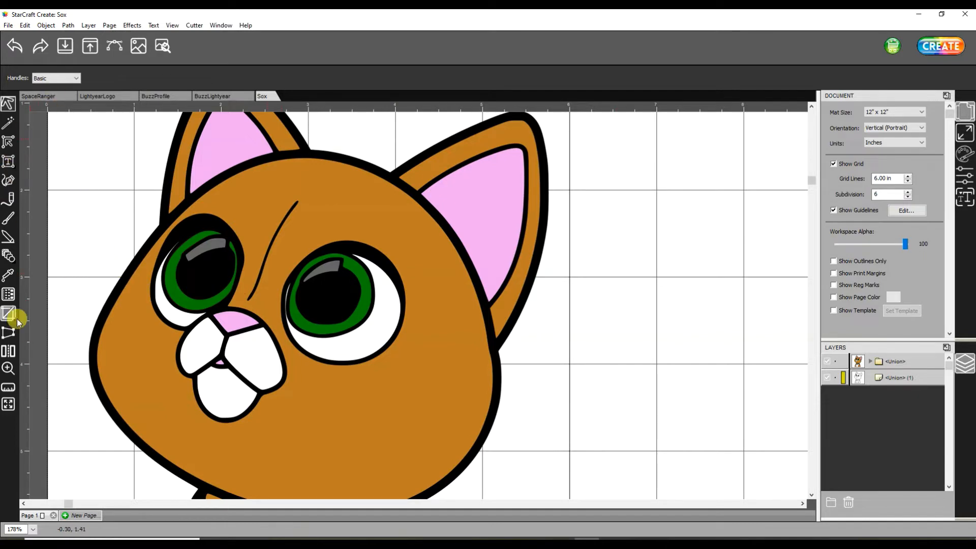
- Zoom out to view the whole colored cat together with the outline copy beside the page
click(8, 367)
drag(109, 81, 98, 82)
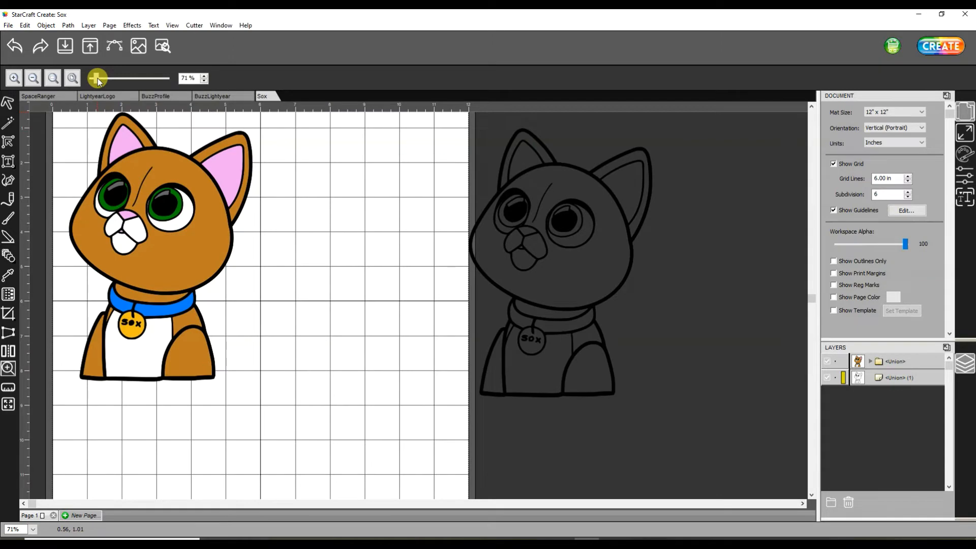
click(523, 221)
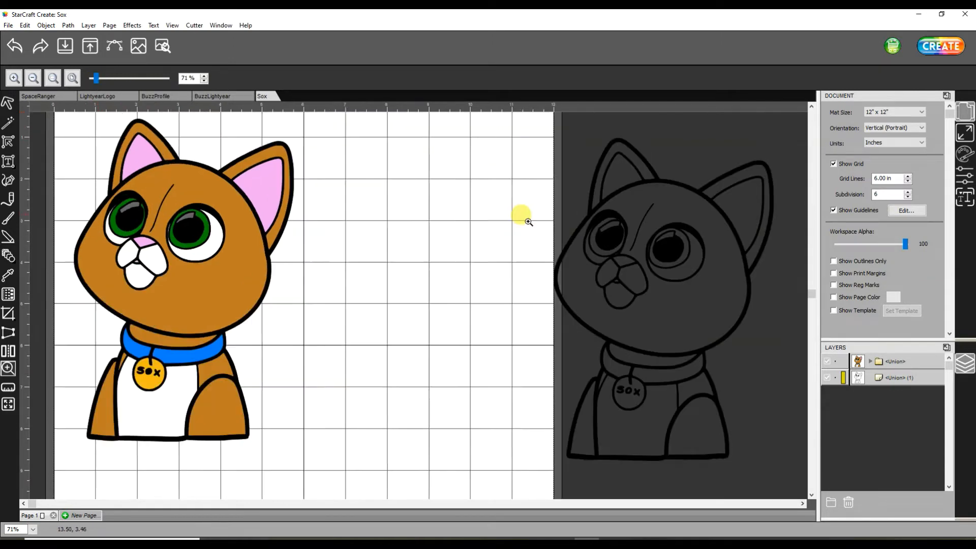
click(5, 103)
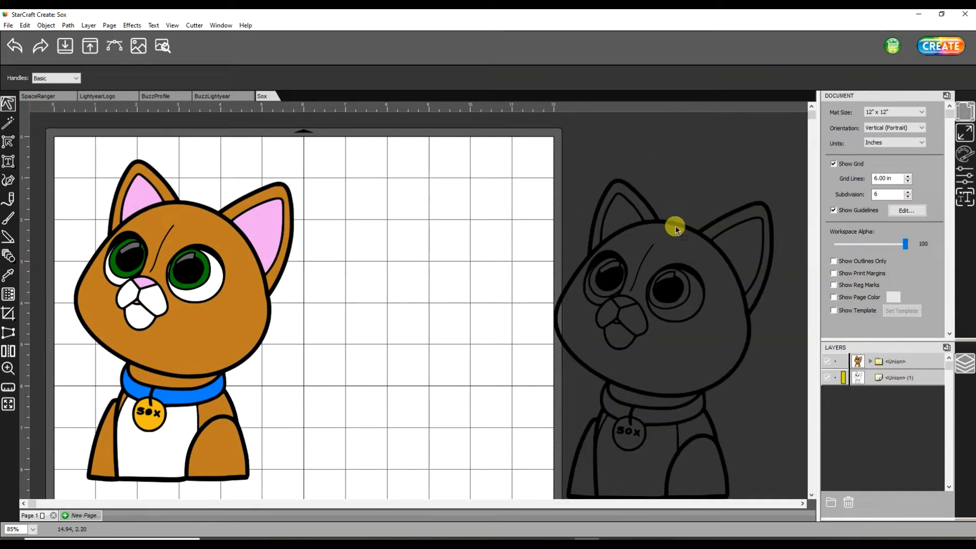
- Delete the outline copy of the cat beside the page
click(640, 219)
key(Delete)
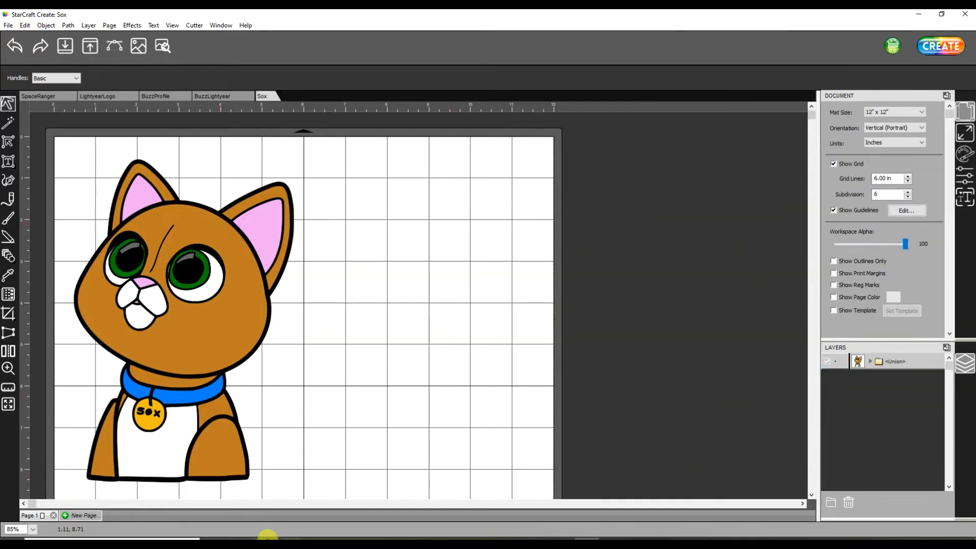
- Fill the center of the letter O on the collar tag with the tag's yellow-orange, sampled with the Eyedropper
click(8, 367)
mouse_move(94, 77)
mouse_down()
mouse_move(124, 75)
mouse_move(103, 77)
mouse_up()
scroll(283, 387, down, 5)
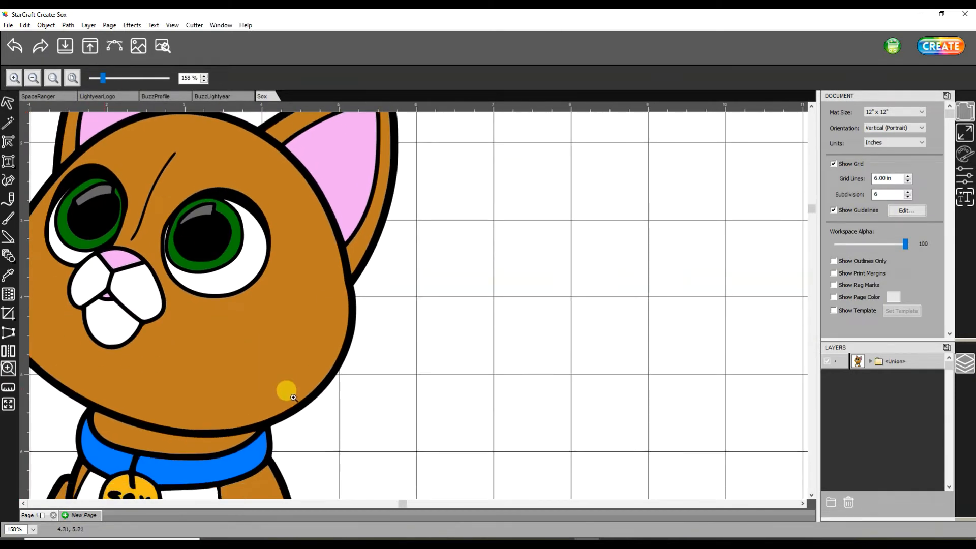
scroll(339, 435, down, 2)
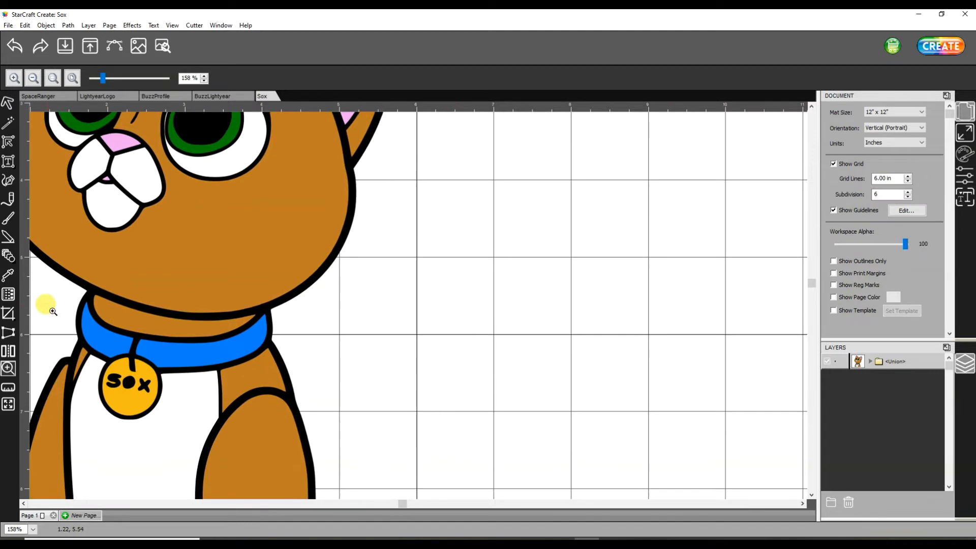
click(10, 104)
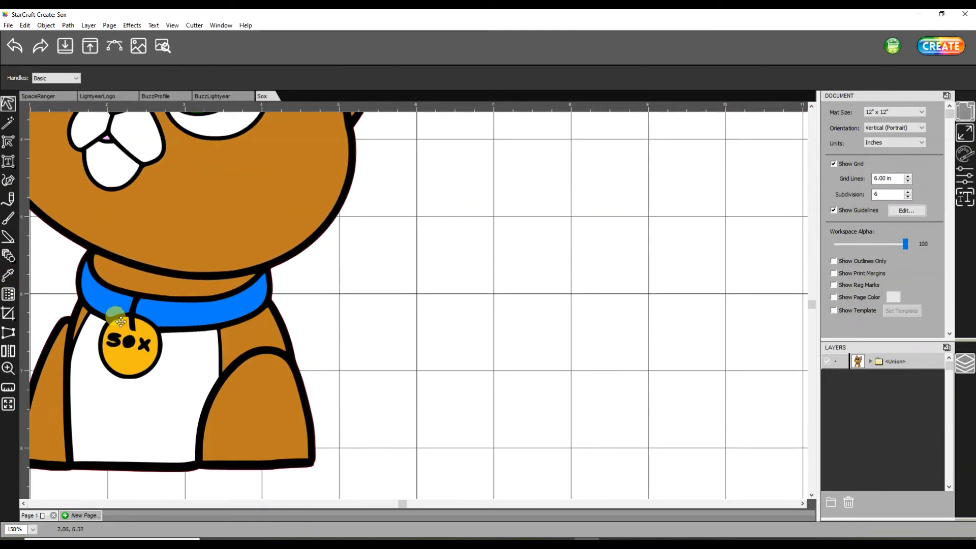
click(9, 367)
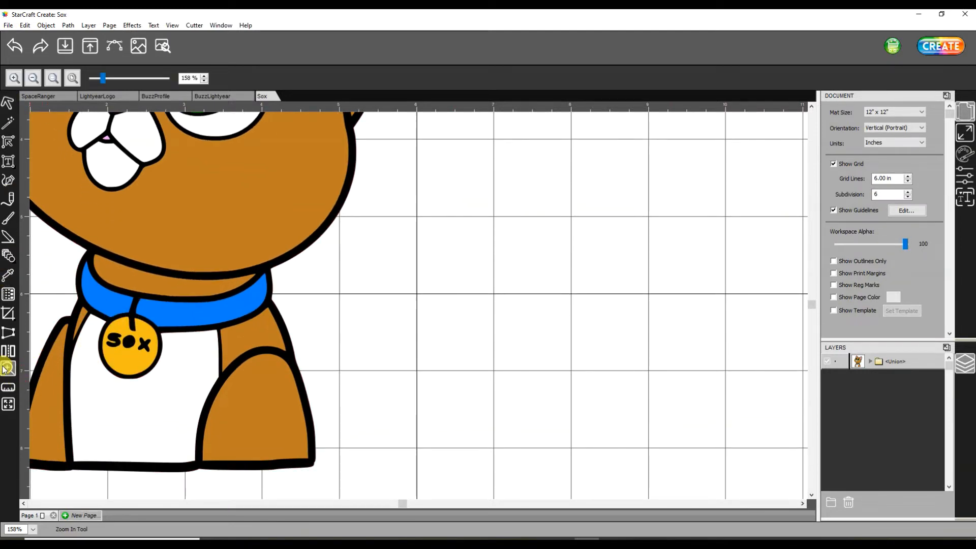
drag(94, 78, 113, 81)
drag(411, 504, 127, 446)
click(6, 274)
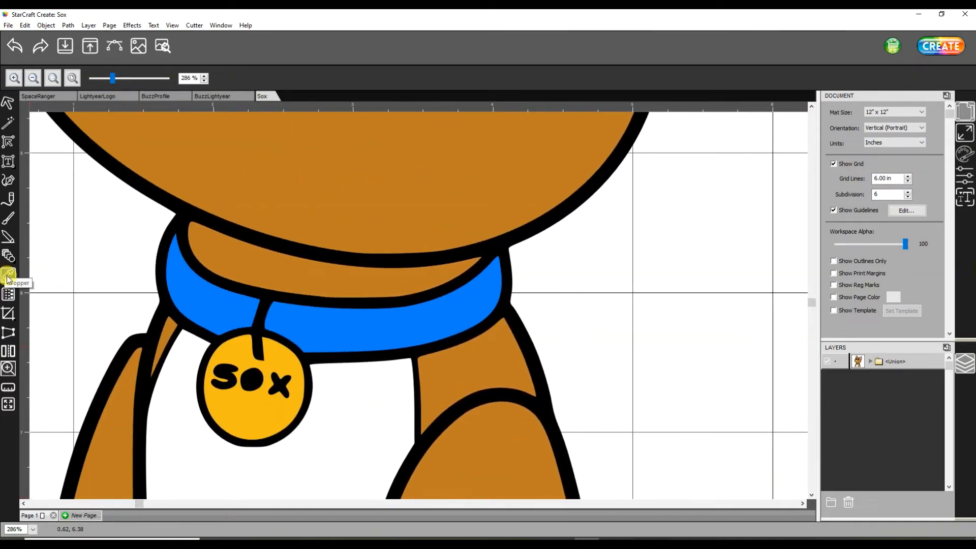
click(8, 103)
click(251, 380)
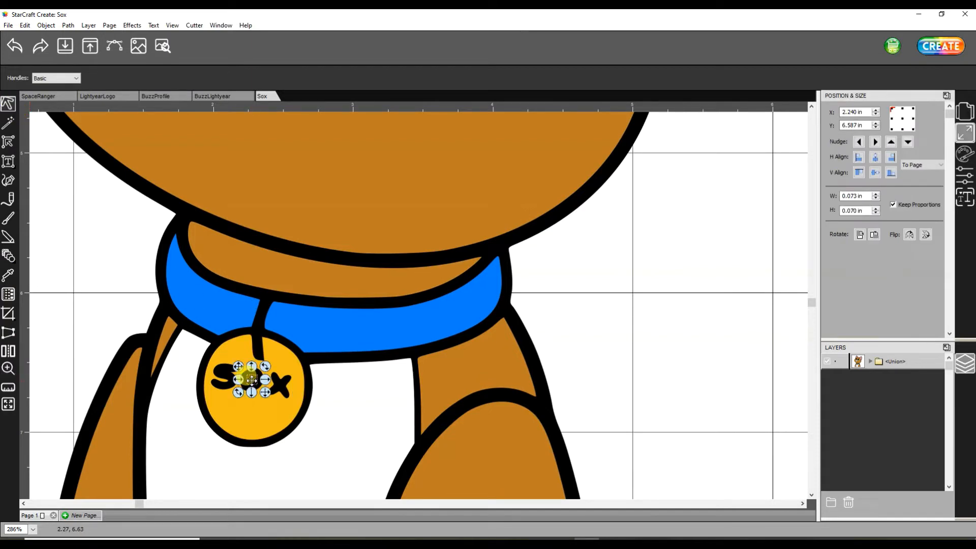
click(8, 275)
click(268, 415)
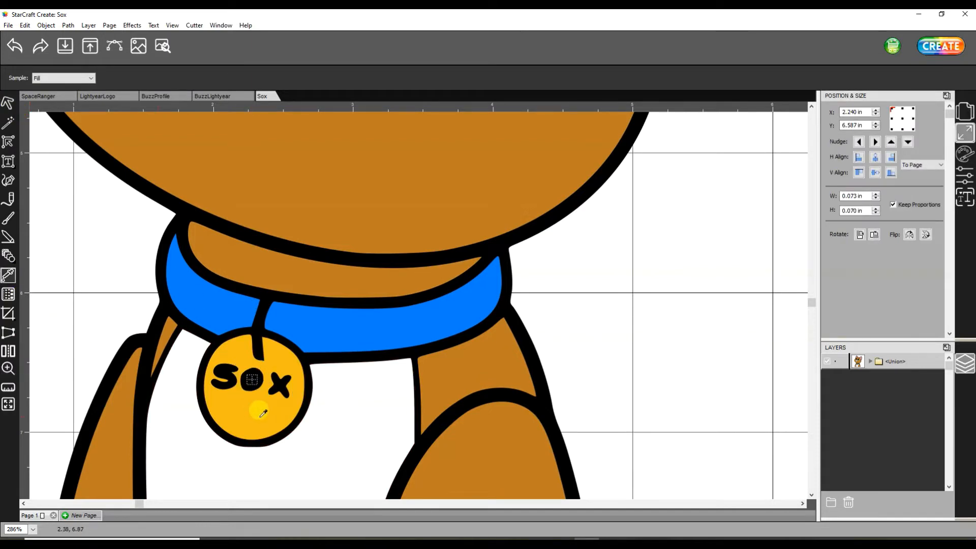
click(8, 103)
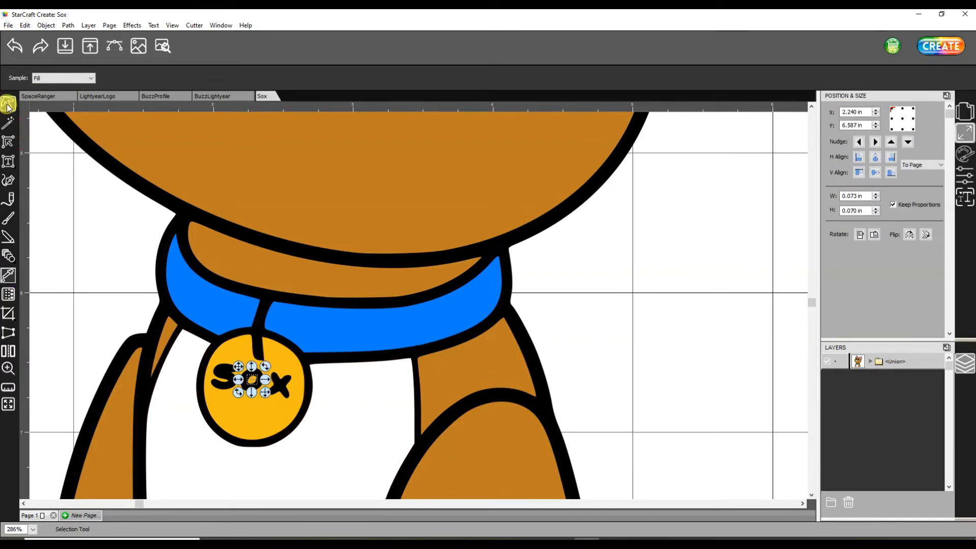
click(84, 225)
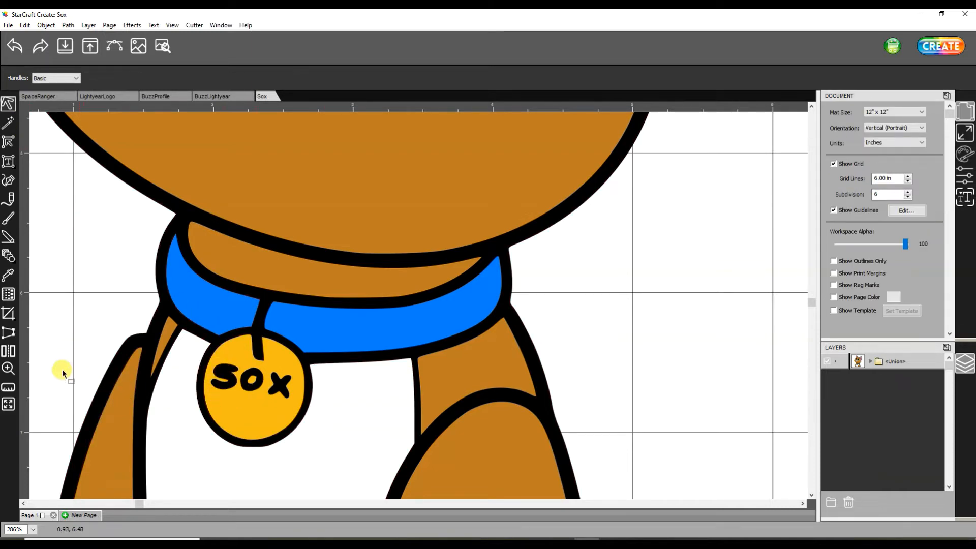
- Return to a view of the whole cat and save the Sox project in the Lightyear folder
click(8, 368)
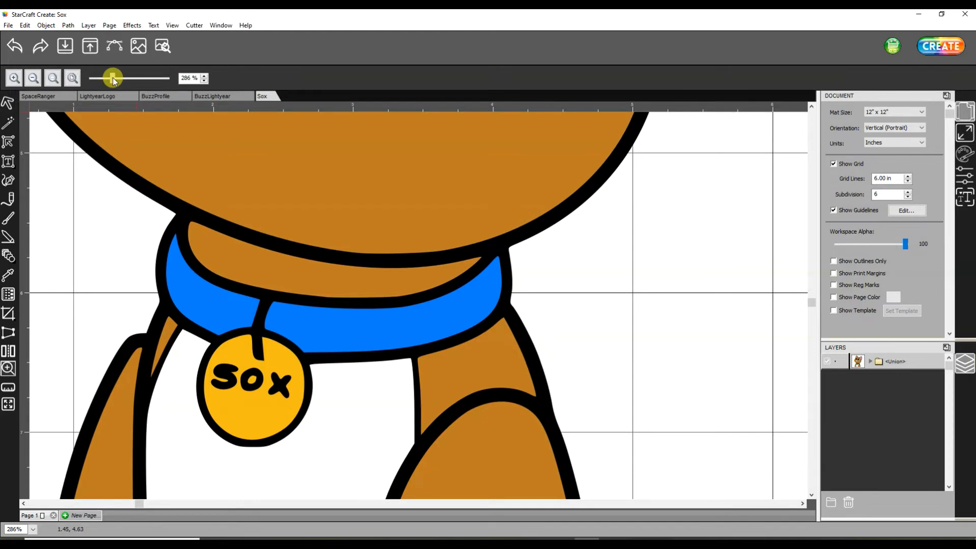
drag(113, 79, 96, 78)
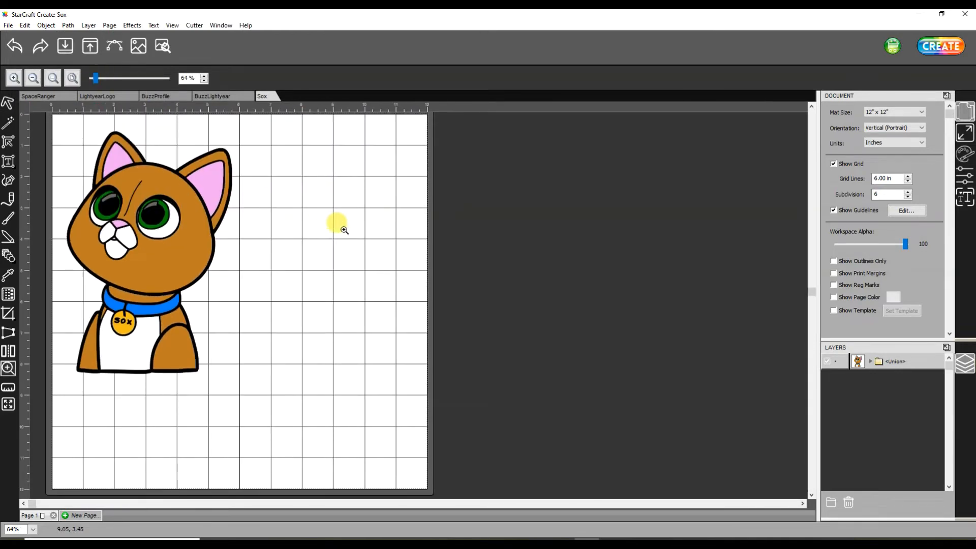
click(338, 222)
click(11, 106)
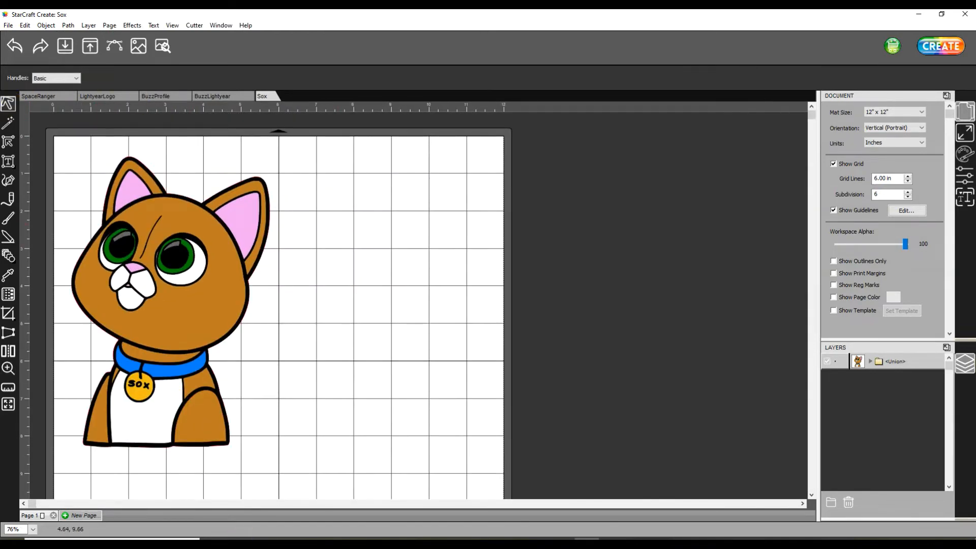
scroll(194, 166, down, 1)
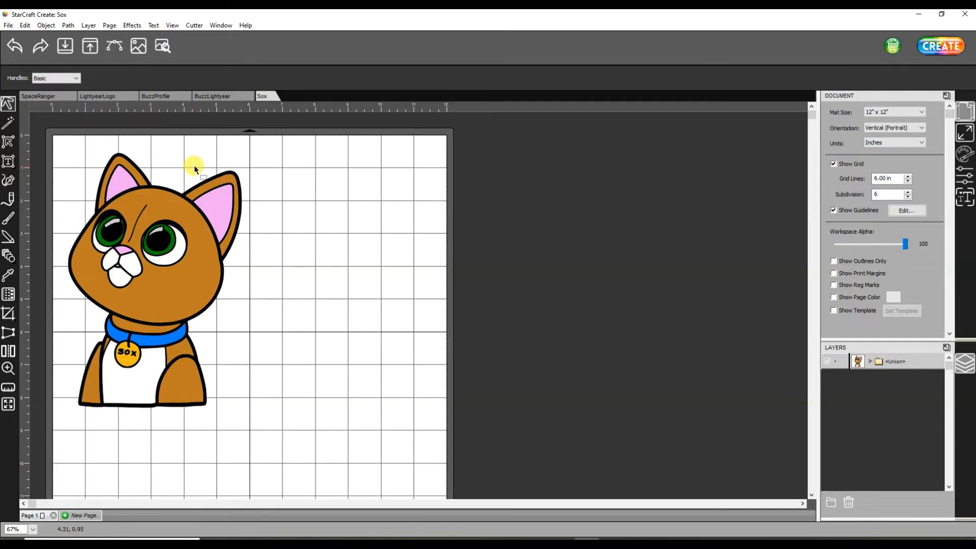
click(9, 26)
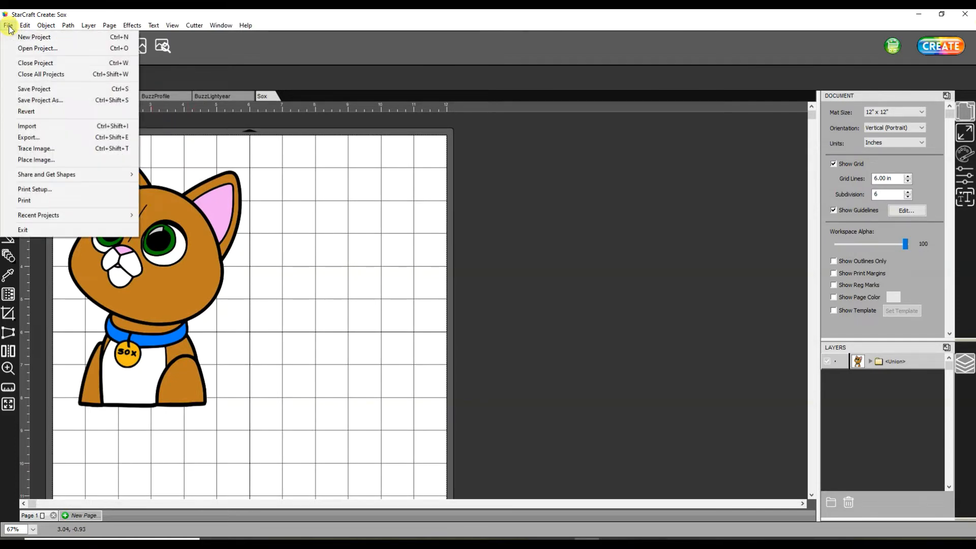
click(22, 90)
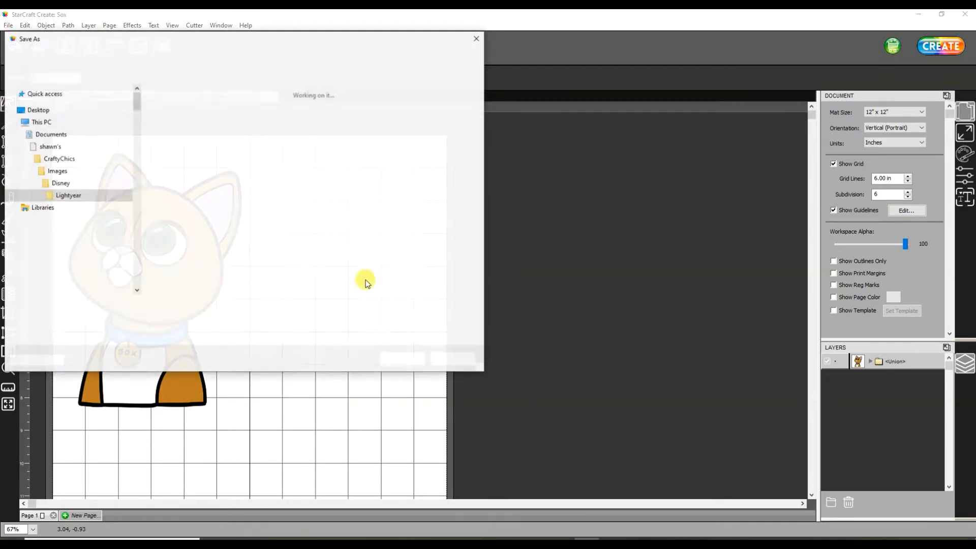
click(401, 359)
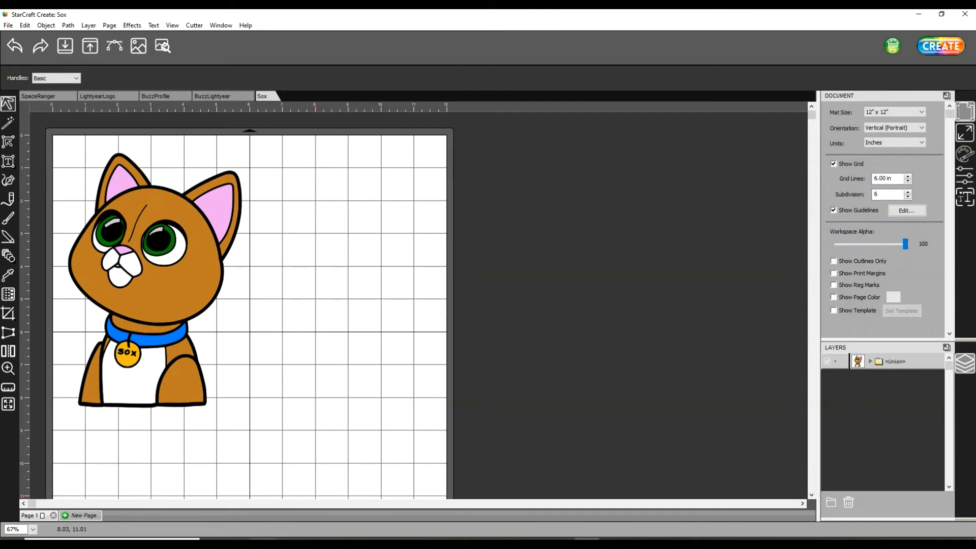
- Merge the two blue collar pieces on either side of the tag's strap into one shape
scroll(344, 268, up, 1)
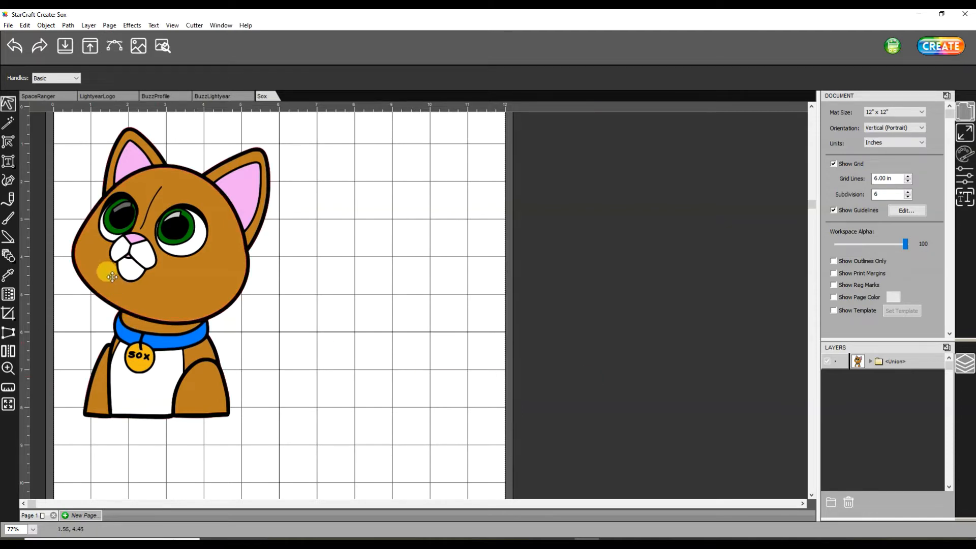
click(120, 332)
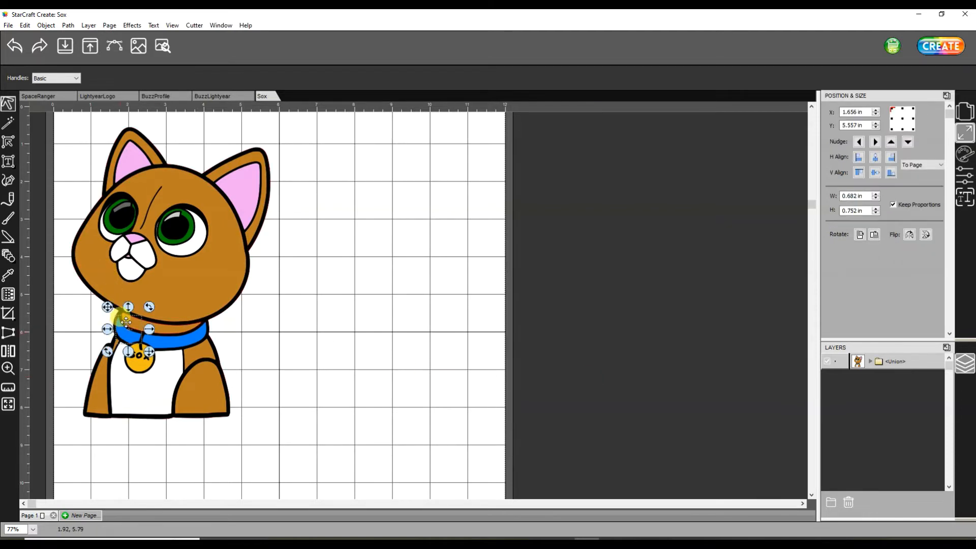
click(188, 336)
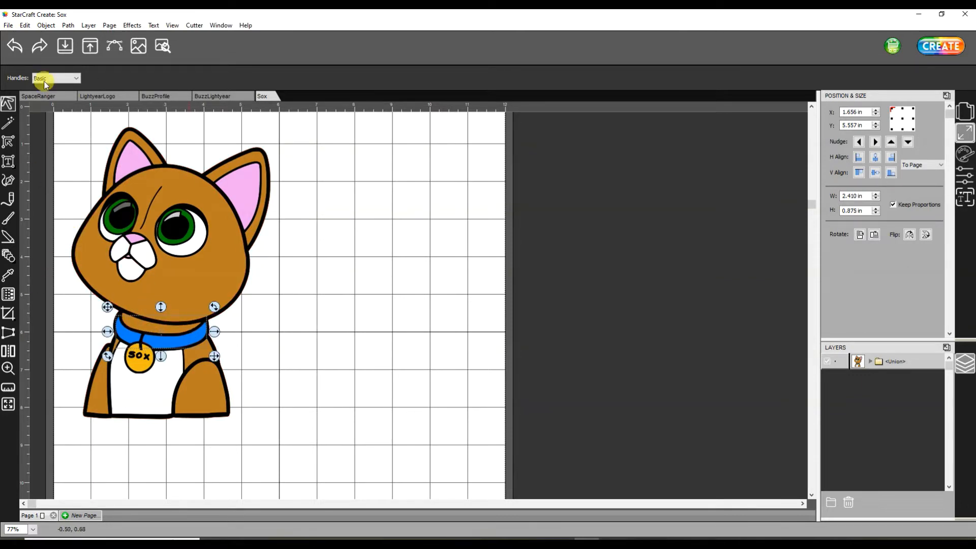
click(45, 26)
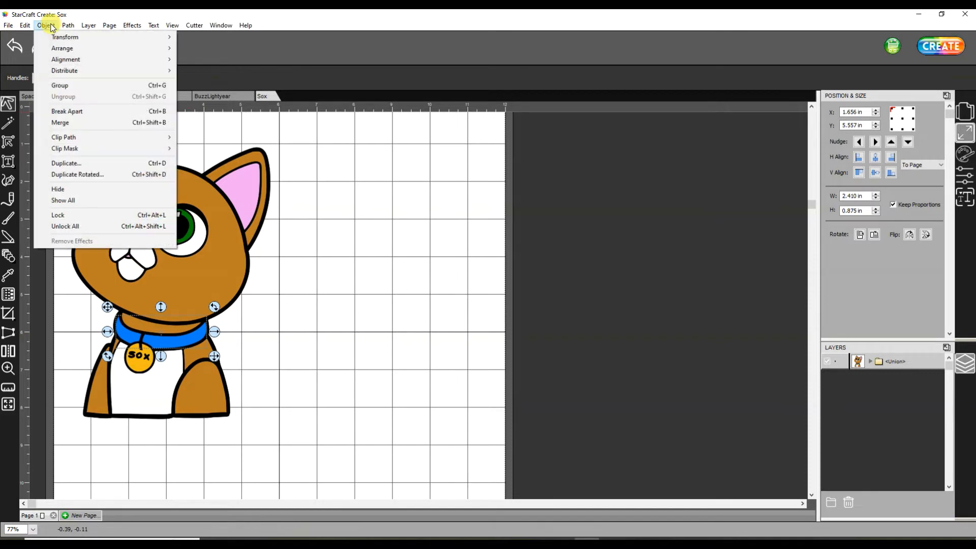
click(70, 122)
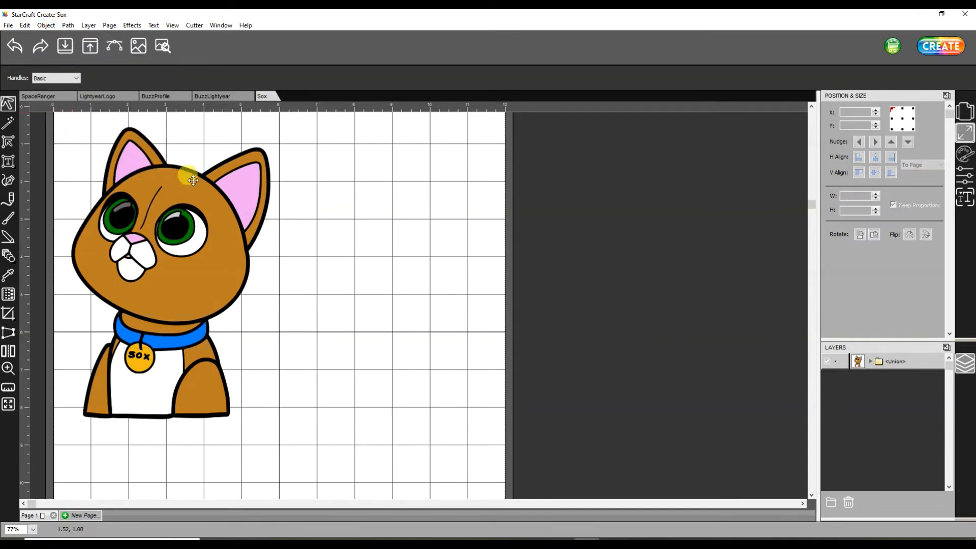
- Expand the cat's layer group and examine its shape layers, including the merged collar
click(870, 363)
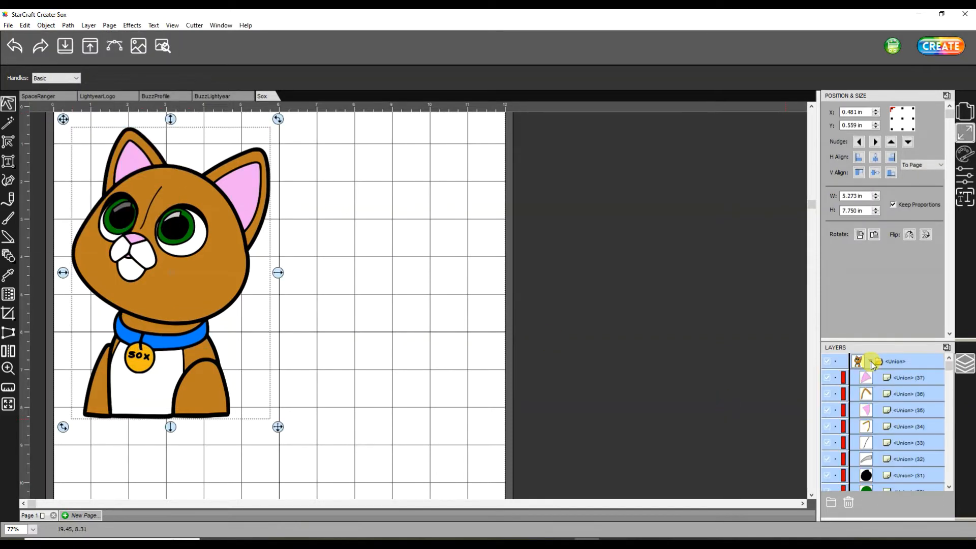
scroll(894, 406, down, 5)
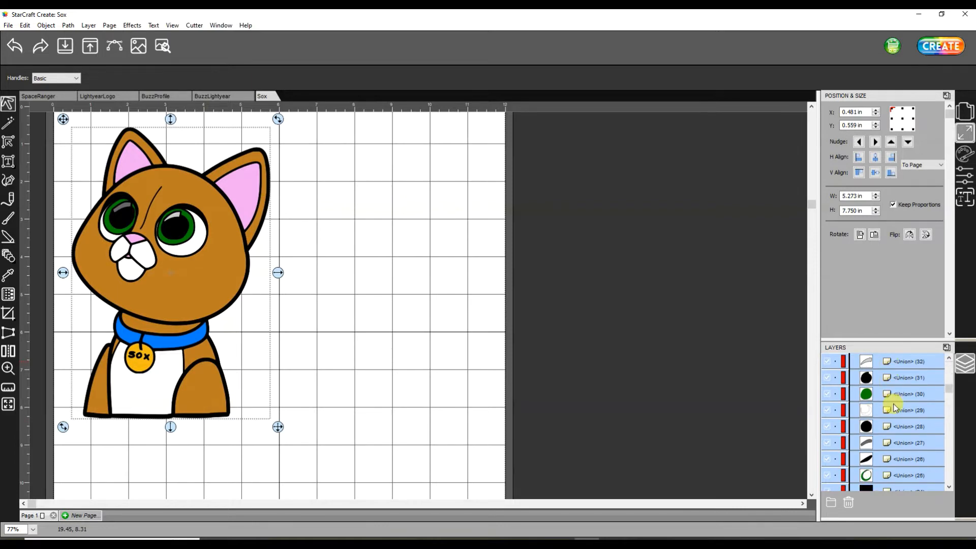
scroll(894, 407, down, 3)
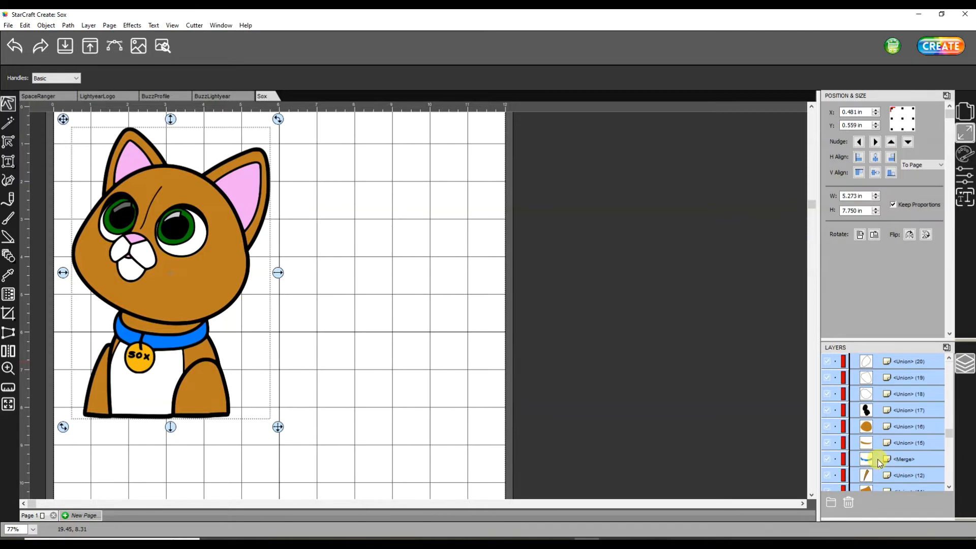
scroll(895, 460, up, 4)
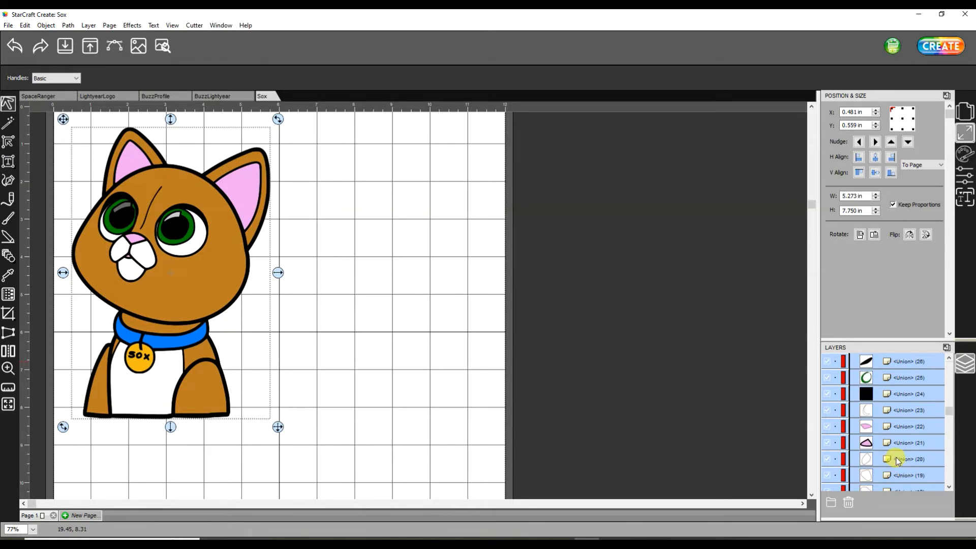
scroll(896, 460, up, 4)
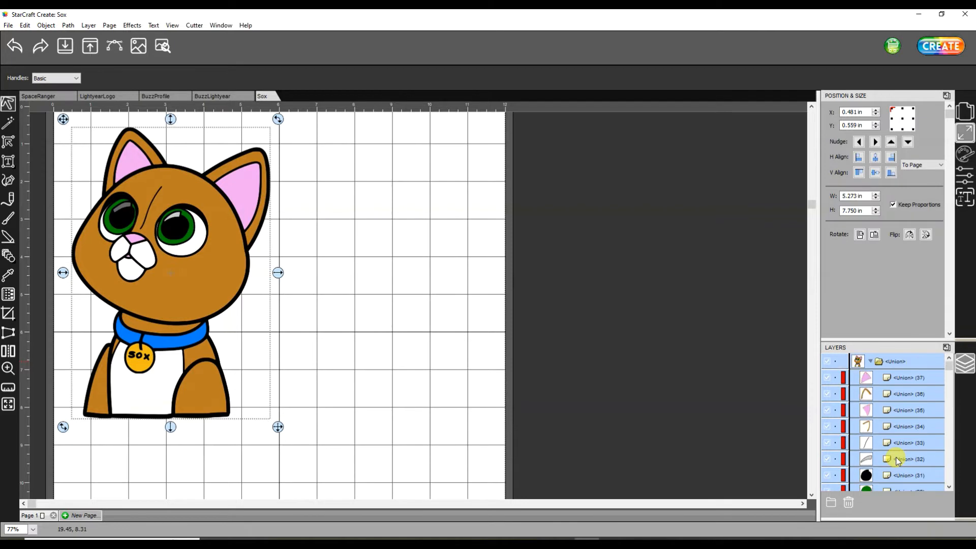
- Try merging the yellow center of the letter O with the tag's yellow shape, and undo that merge
scroll(896, 460, down, 8)
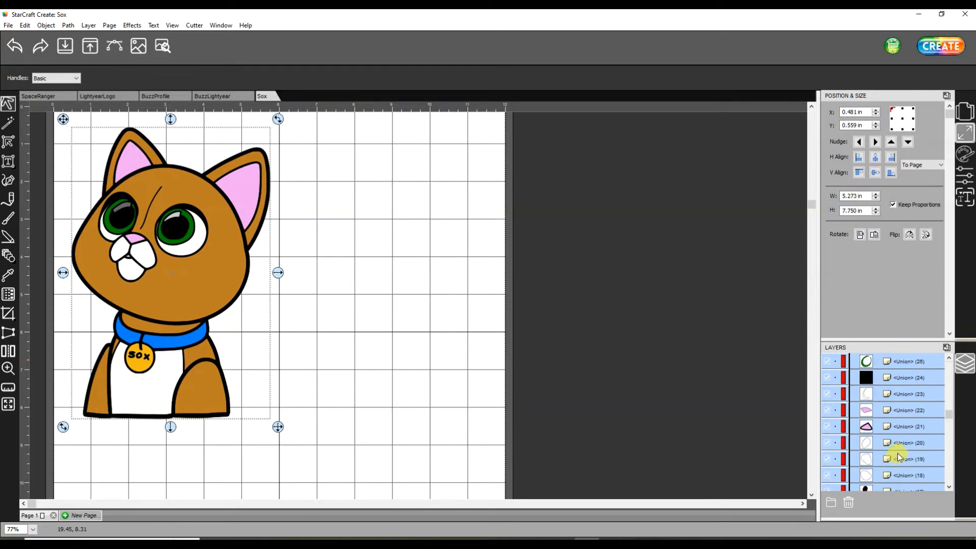
scroll(903, 455, down, 2)
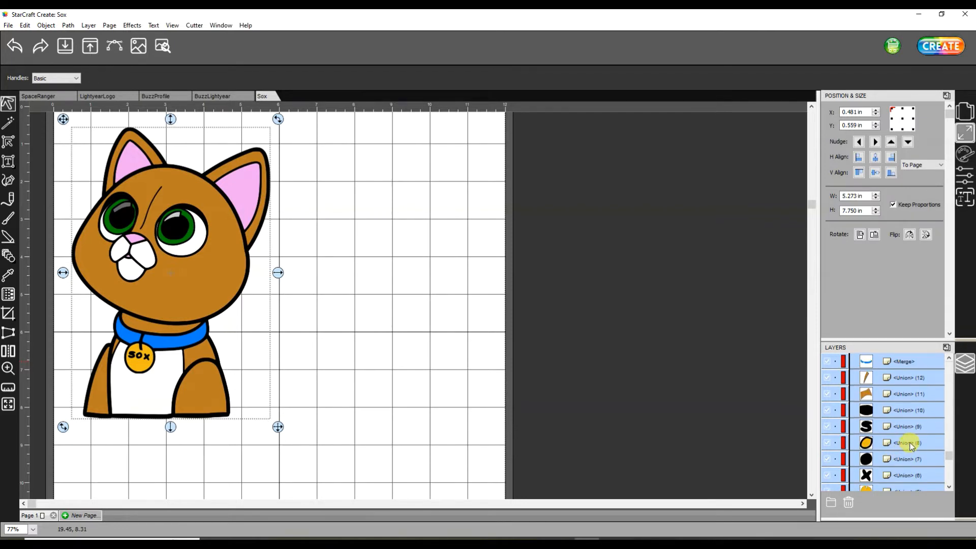
click(909, 445)
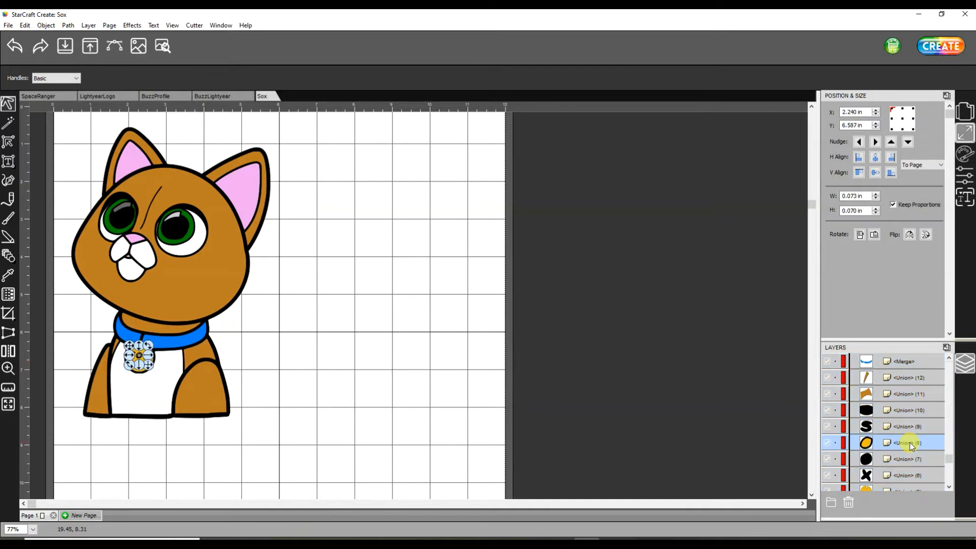
scroll(909, 445, down, 1)
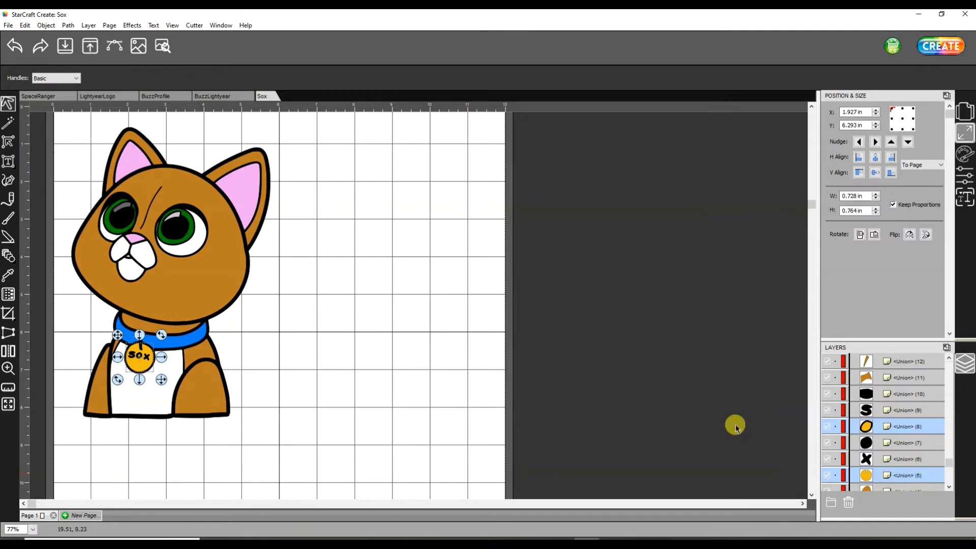
click(45, 25)
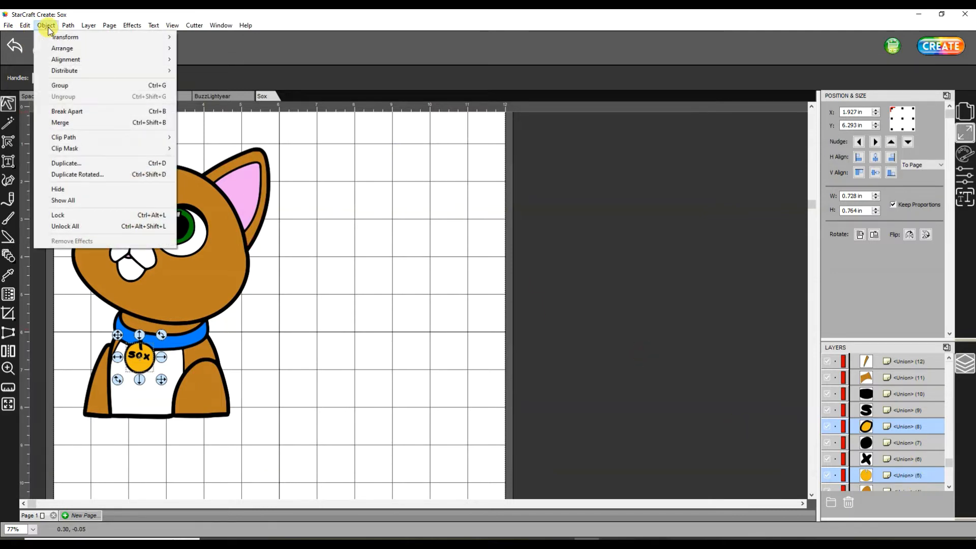
click(62, 123)
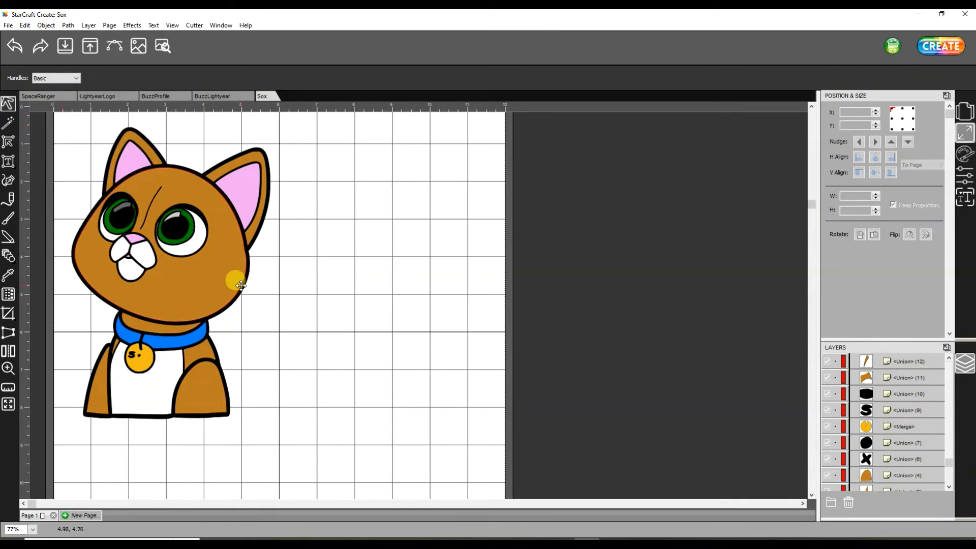
click(15, 47)
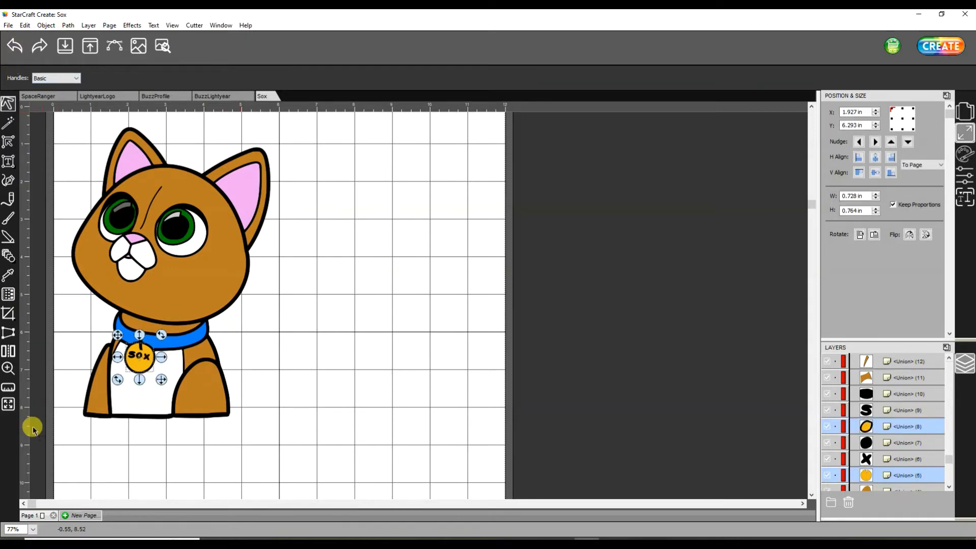
- Try moving the tag's yellow shape off the cat to examine the area beneath it, and undo the move
click(8, 372)
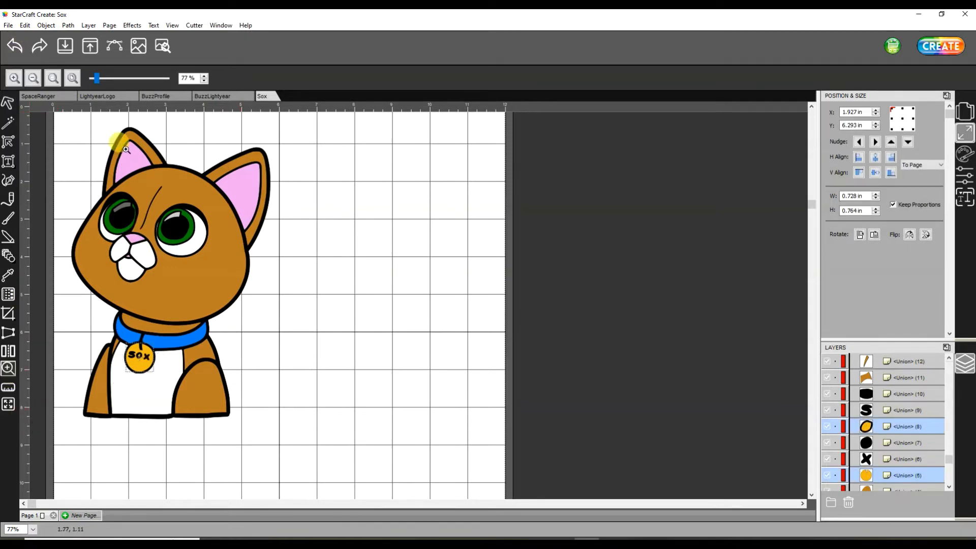
drag(96, 80, 116, 82)
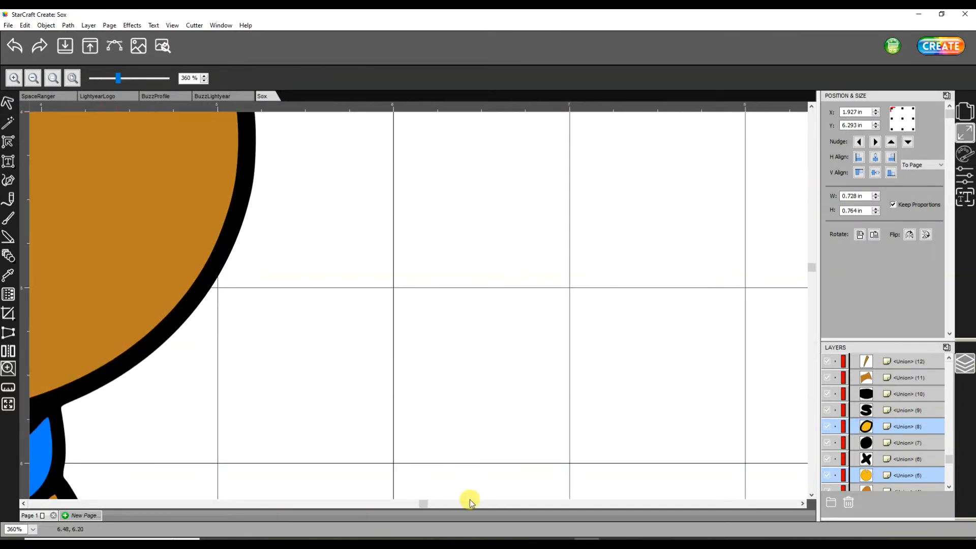
drag(423, 507, 153, 487)
scroll(353, 375, down, 5)
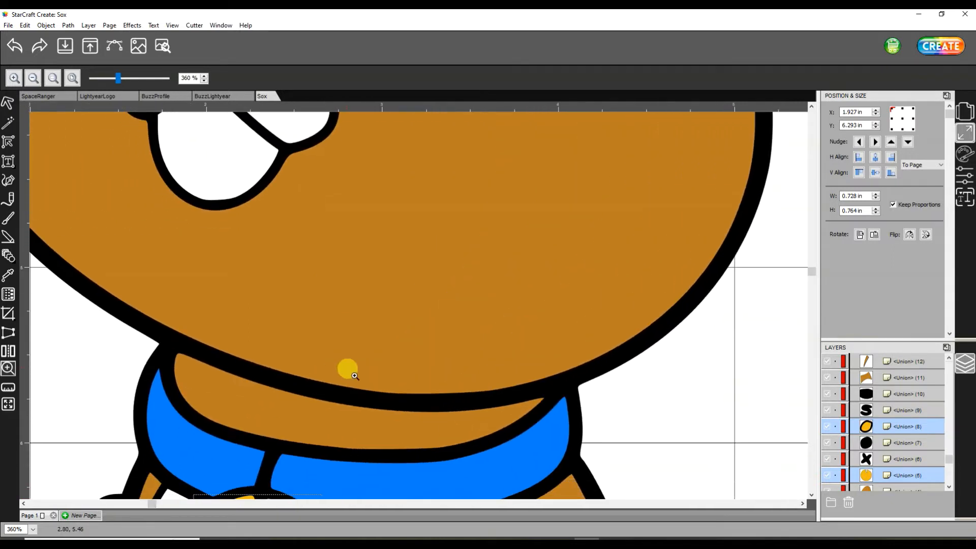
scroll(376, 386, down, 3)
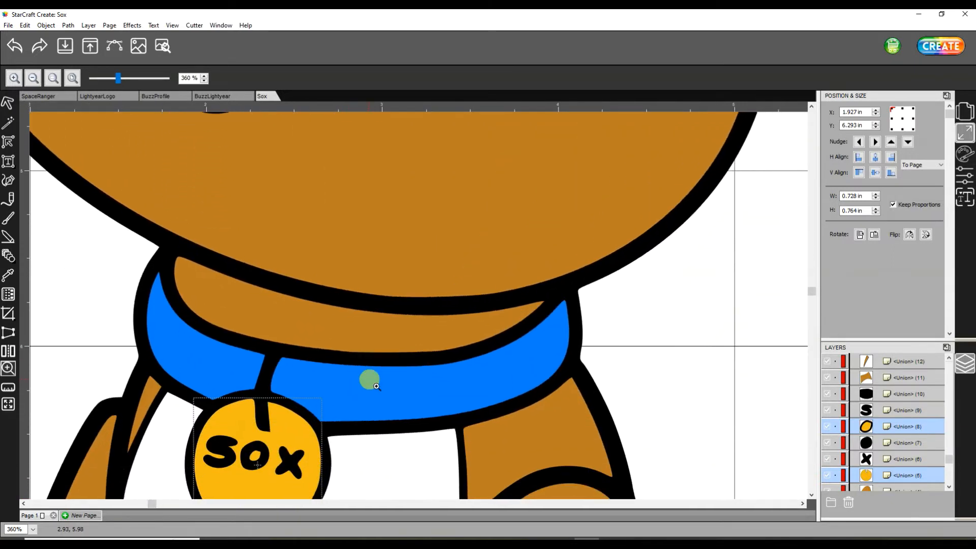
scroll(376, 387, down, 2)
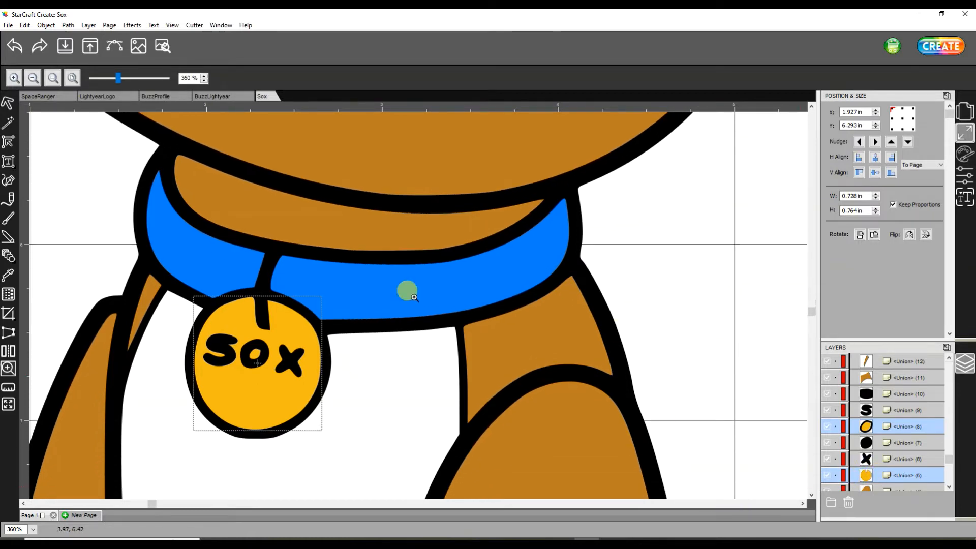
click(7, 103)
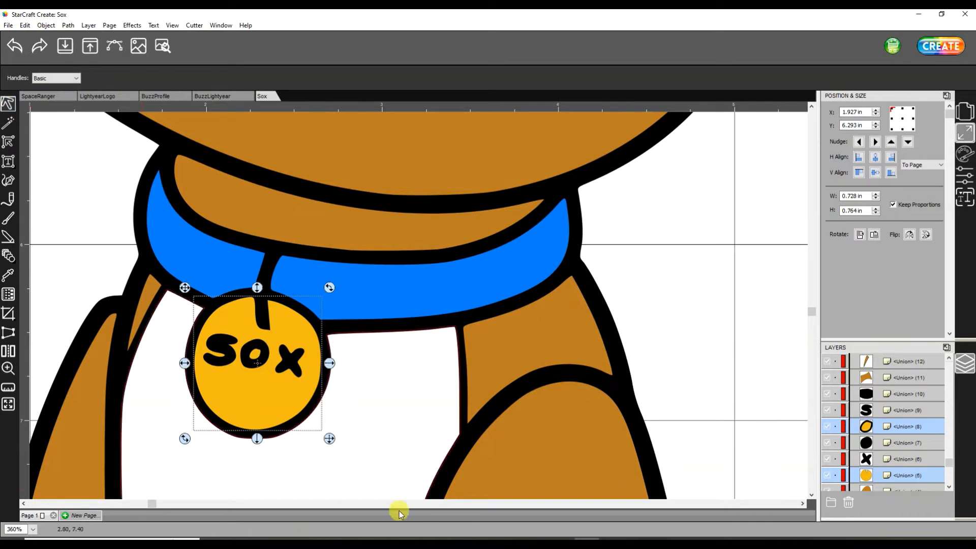
click(731, 292)
click(258, 408)
drag(258, 408, 703, 375)
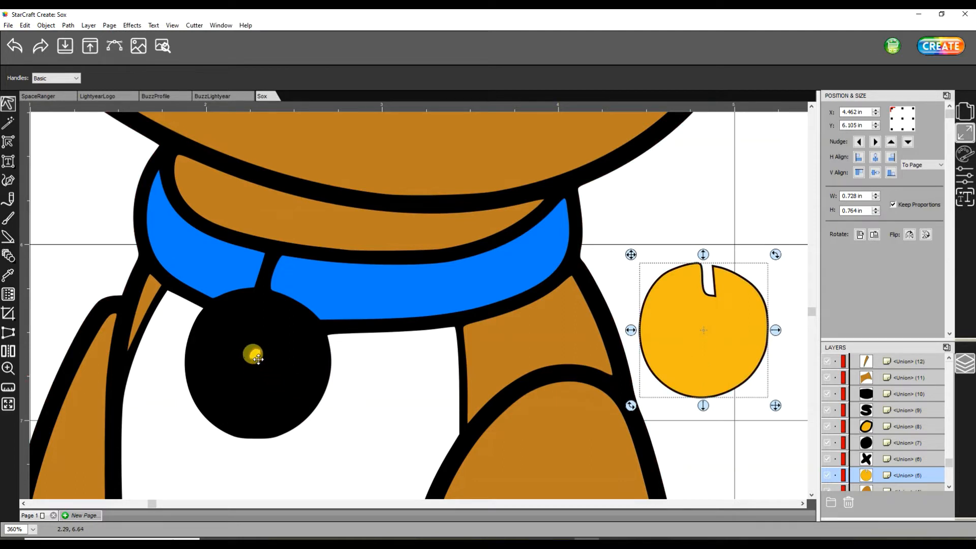
click(284, 368)
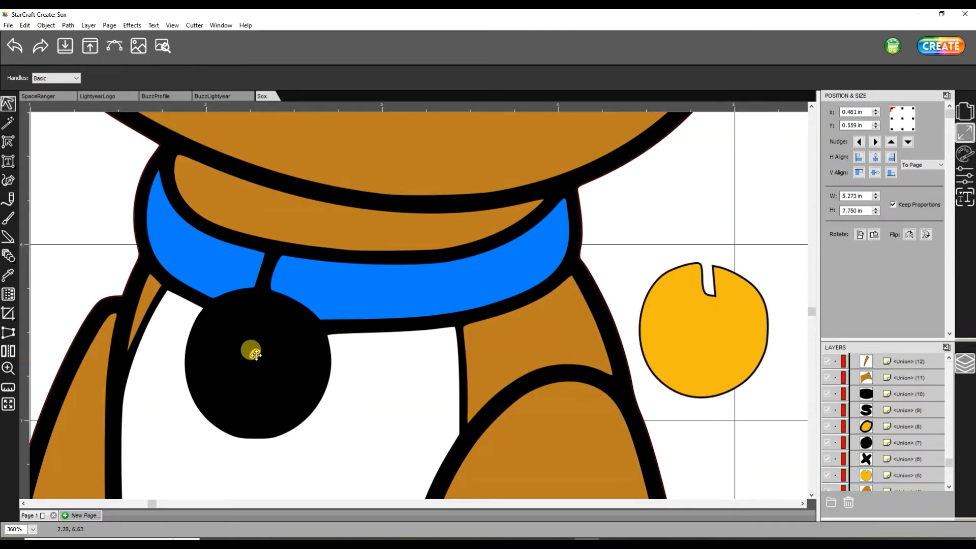
click(11, 45)
click(689, 274)
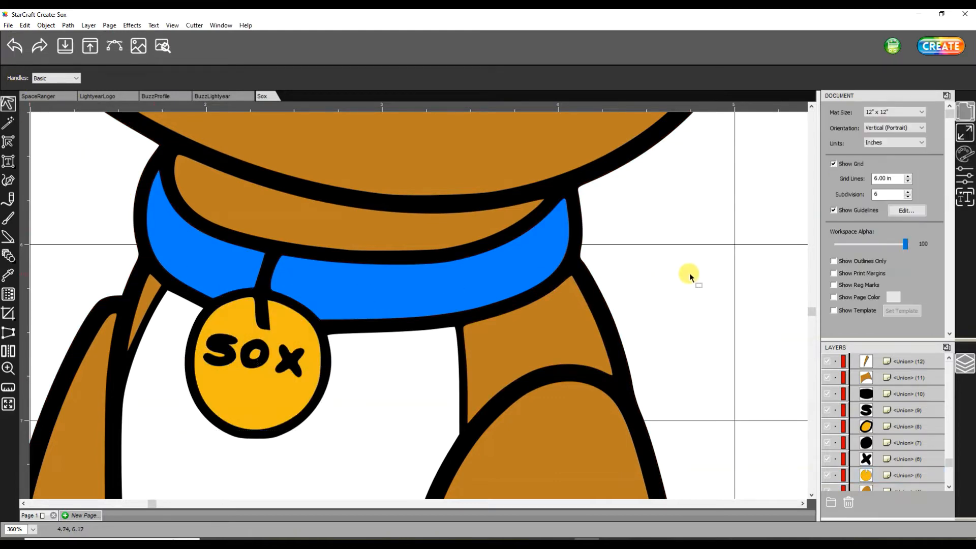
- Cut the letter S out of the tag's yellow shape with Back Minus Front
click(216, 341)
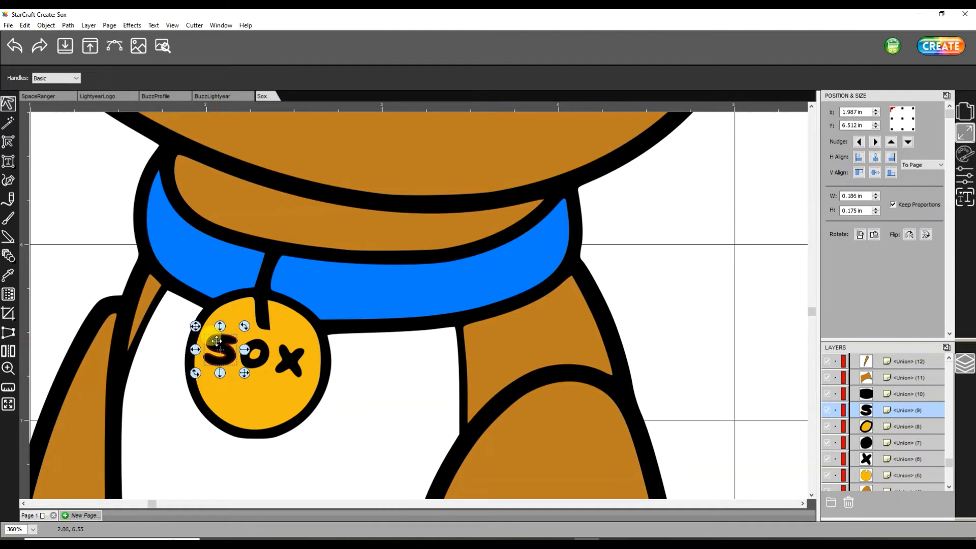
click(260, 343)
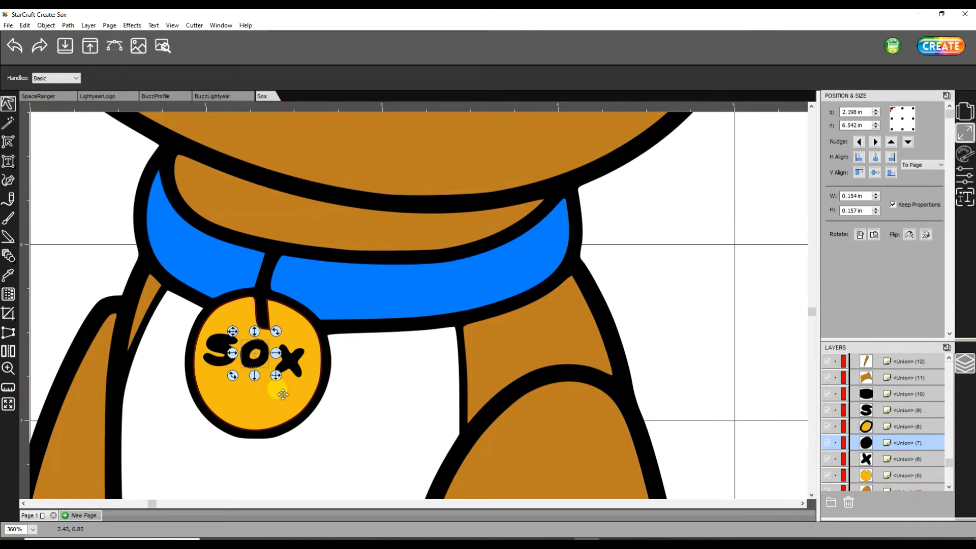
click(214, 342)
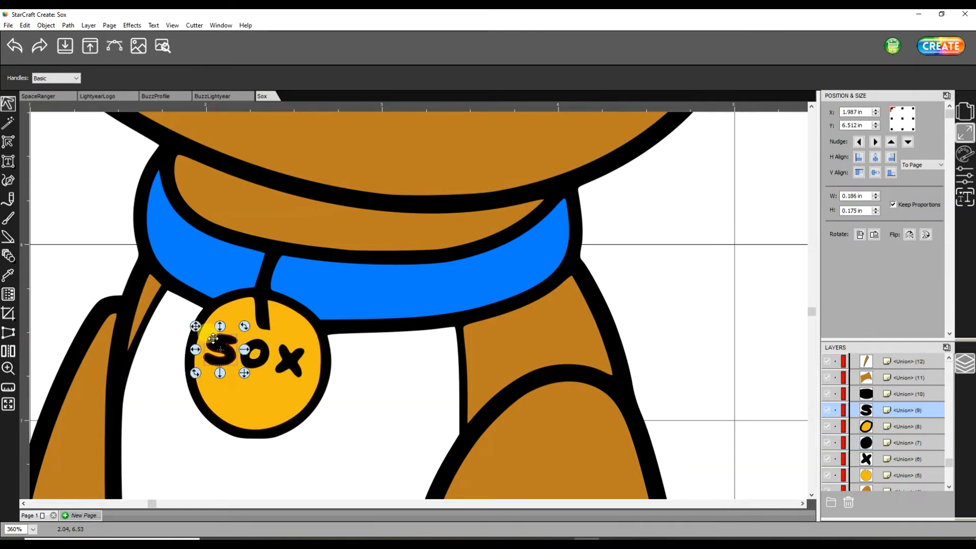
shift+click(247, 308)
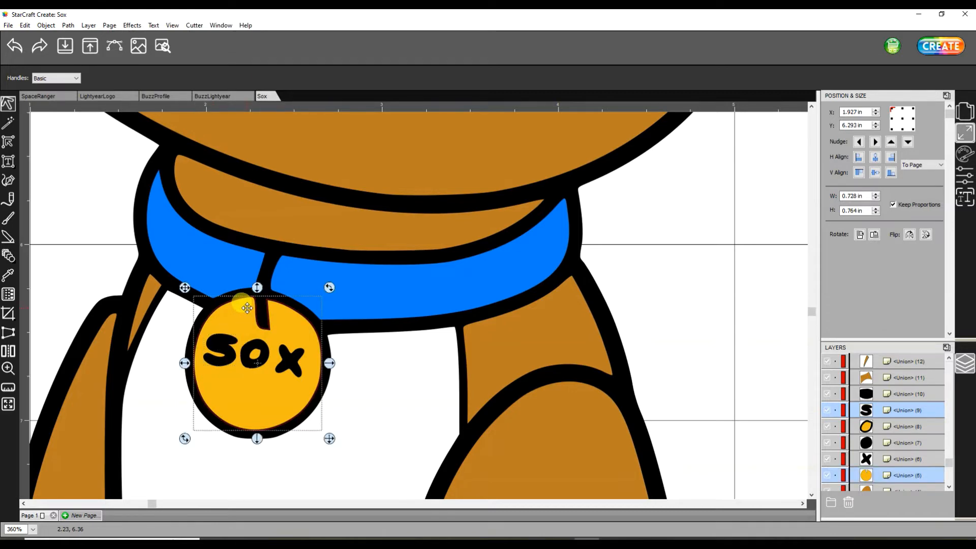
click(67, 26)
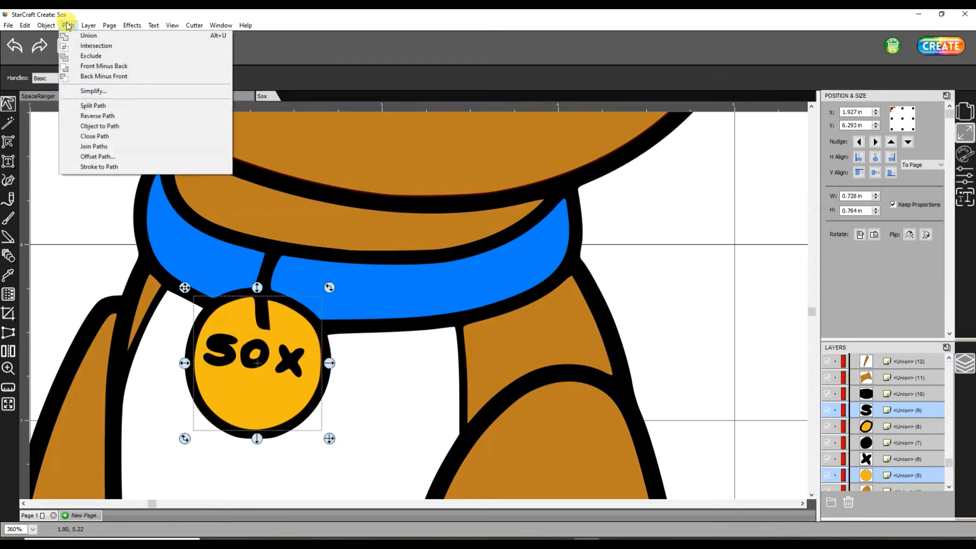
click(94, 77)
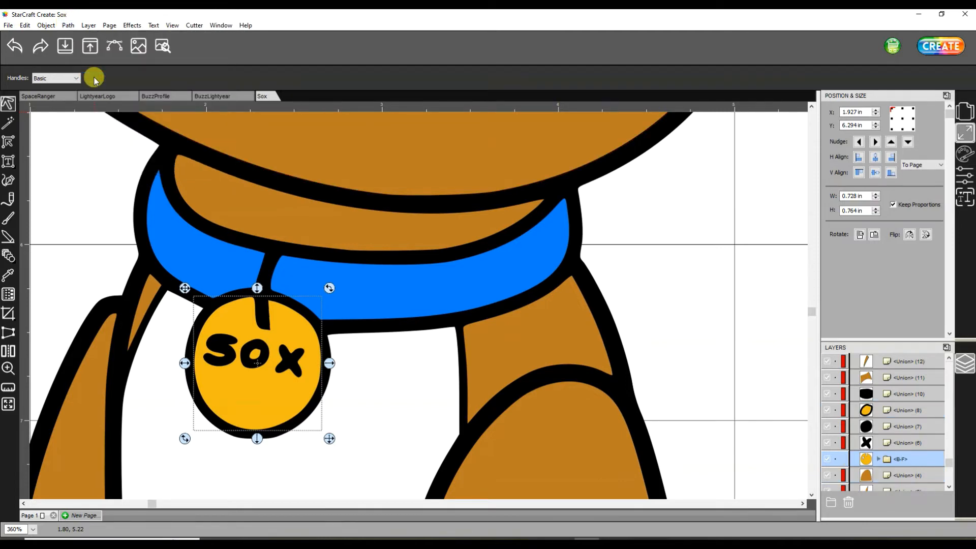
click(709, 333)
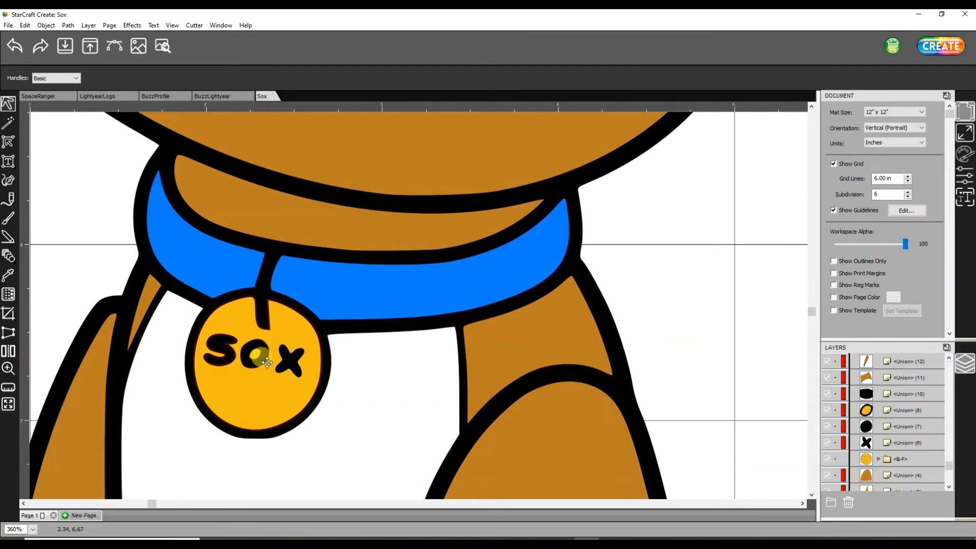
- Cut the letter O out of the tag's yellow shape with Back Minus Front
click(266, 362)
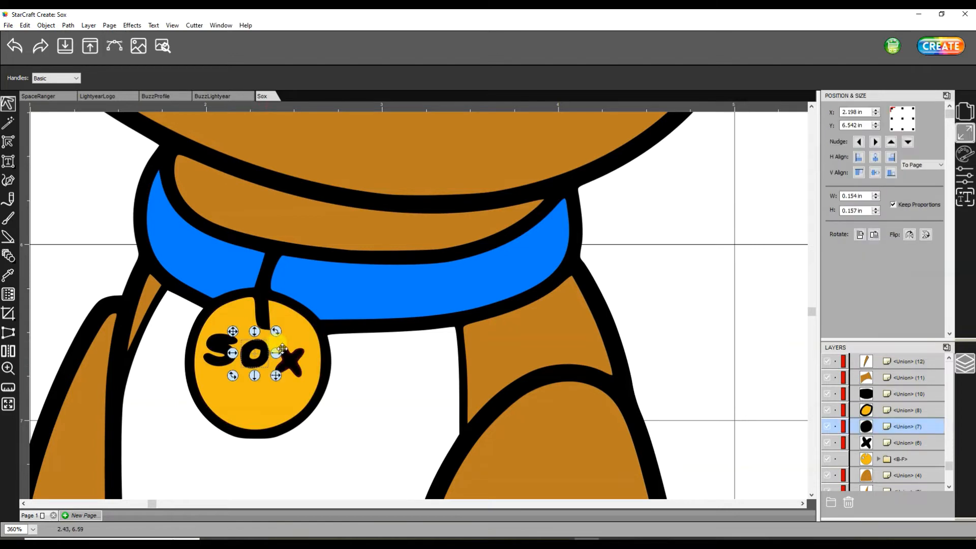
click(293, 329)
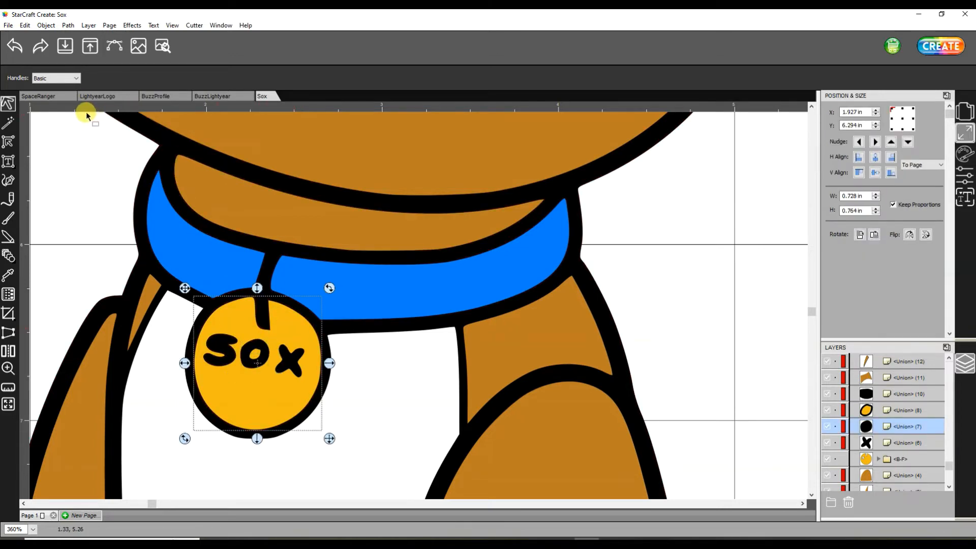
click(46, 26)
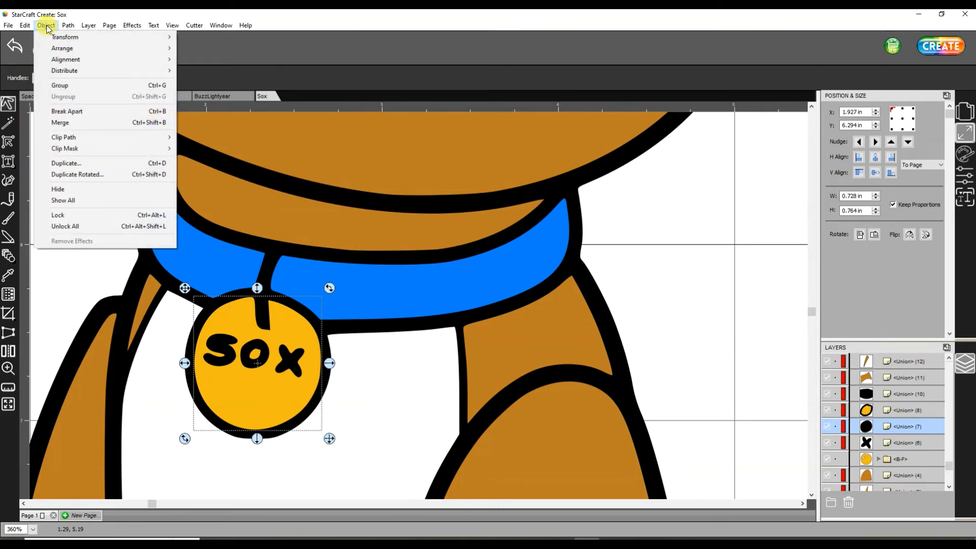
mouse_move(66, 29)
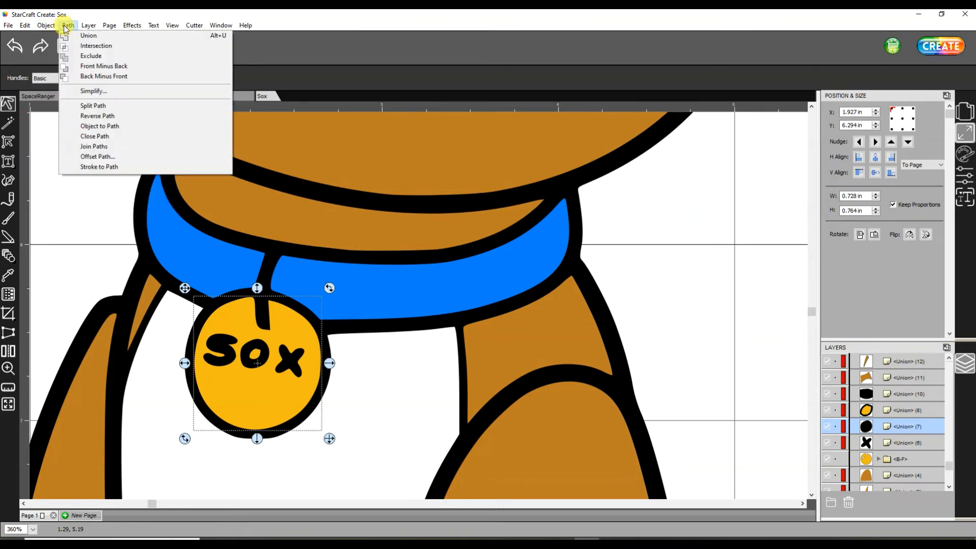
click(94, 77)
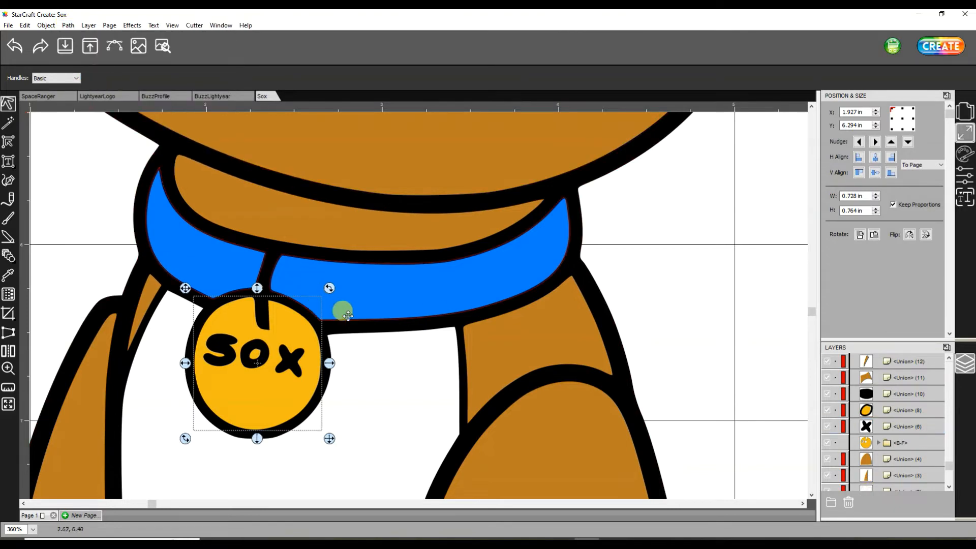
click(715, 276)
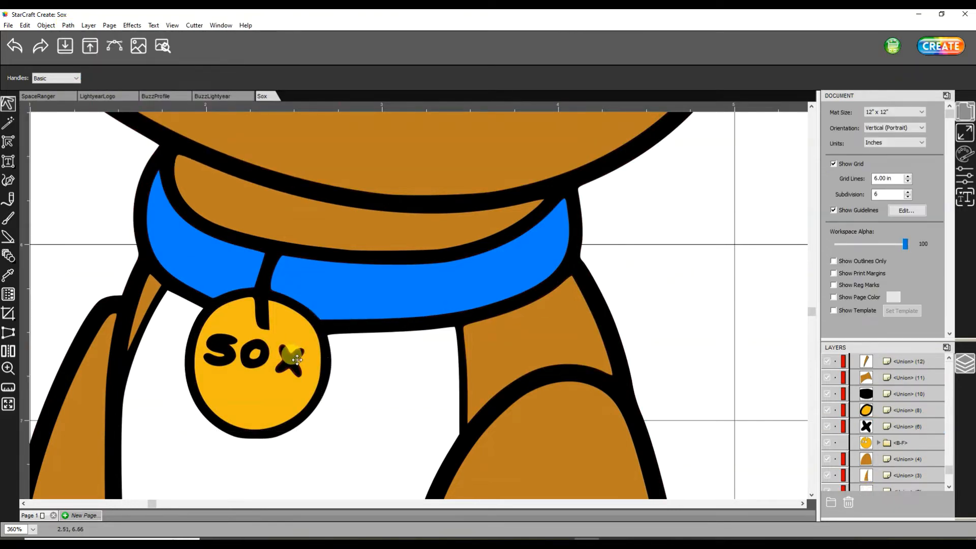
- Cut the letter X out of the tag's yellow shape with Back Minus Front, and check the cutouts with a temporary move that is undone
click(296, 360)
shift+click(289, 317)
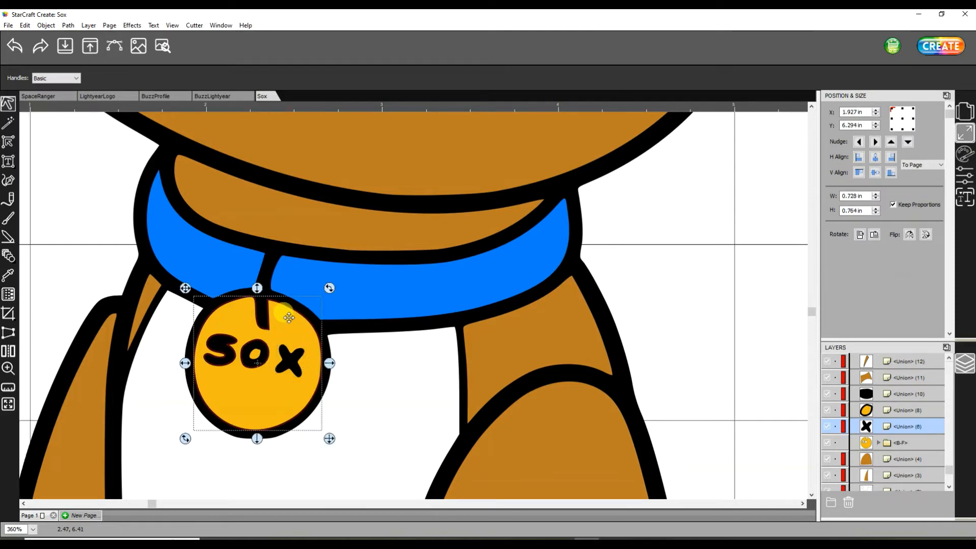
click(68, 26)
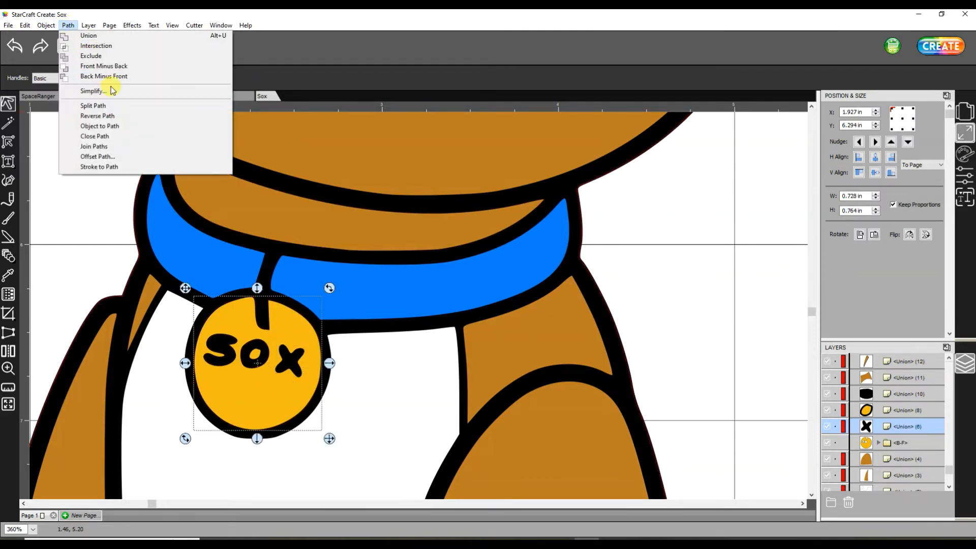
click(104, 76)
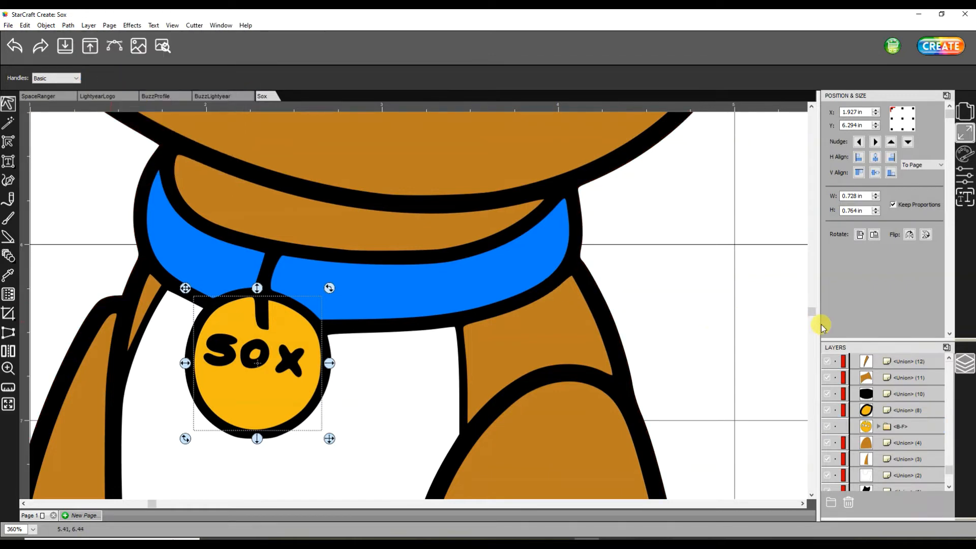
click(756, 413)
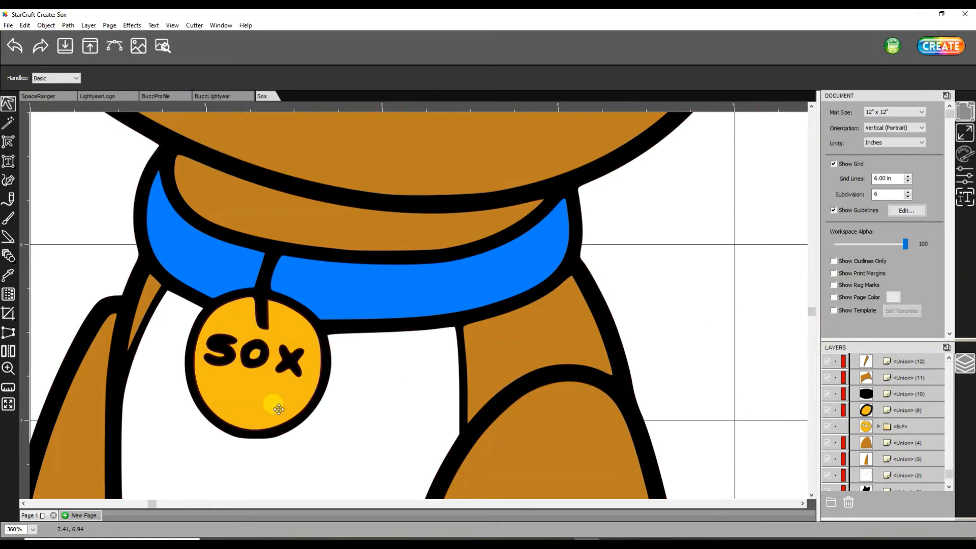
drag(270, 405, 690, 363)
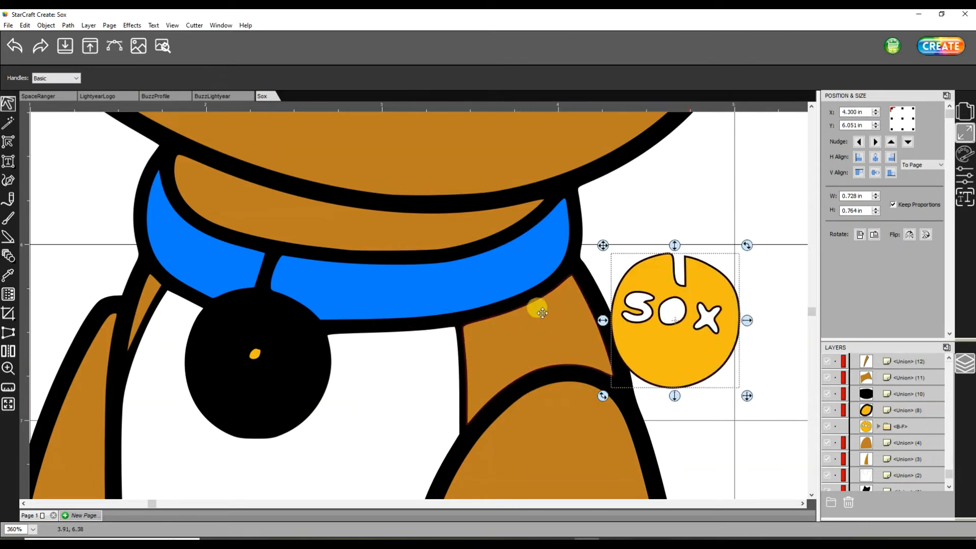
click(14, 46)
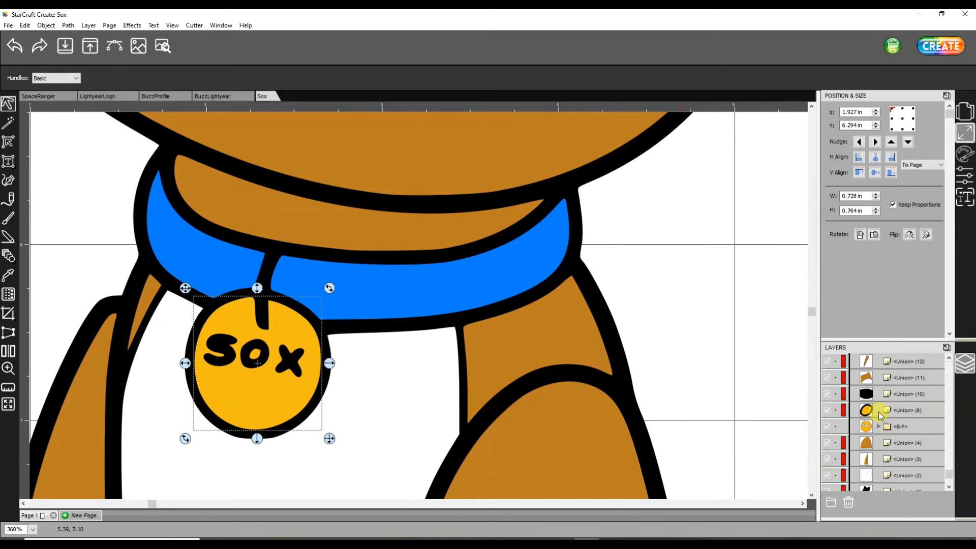
- Merge the yellow center of the letter O with the tag's cut-out yellow shape
click(880, 415)
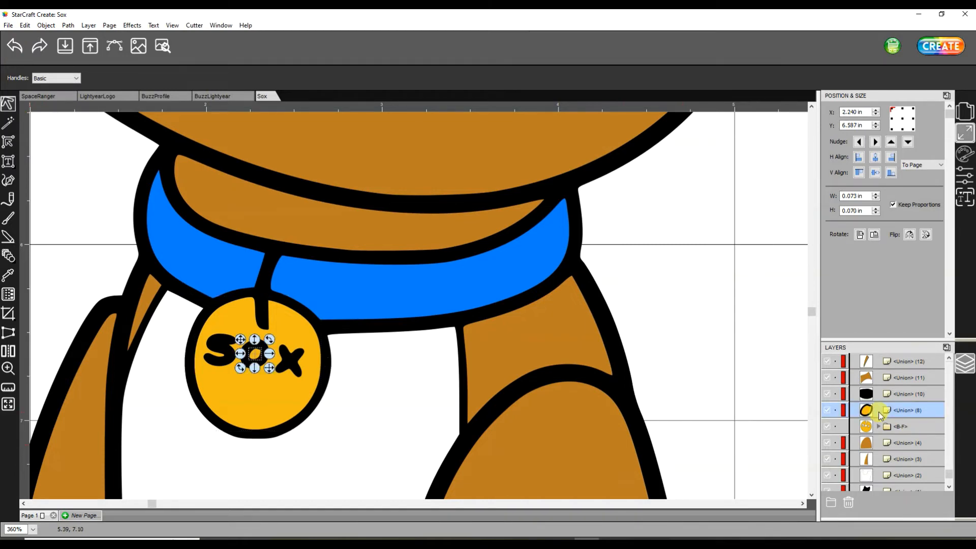
shift+click(885, 430)
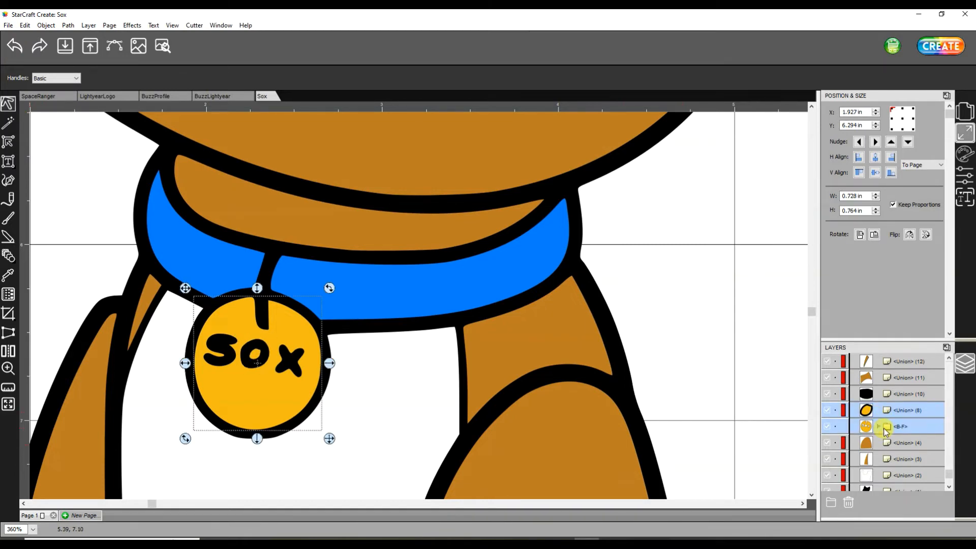
click(46, 26)
click(84, 125)
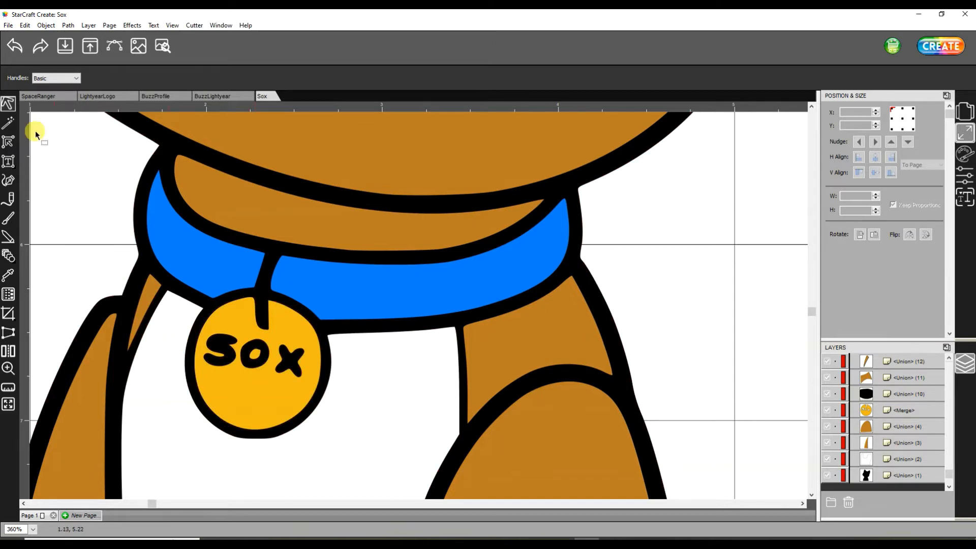
- Merge the pink pieces of both inner ears, the nose and the mouth into one shape
click(9, 368)
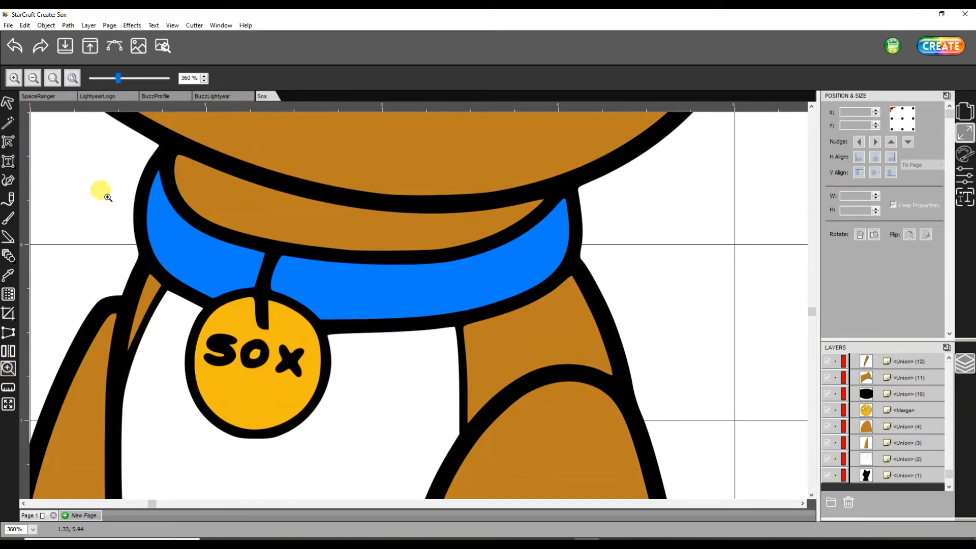
drag(118, 78, 100, 77)
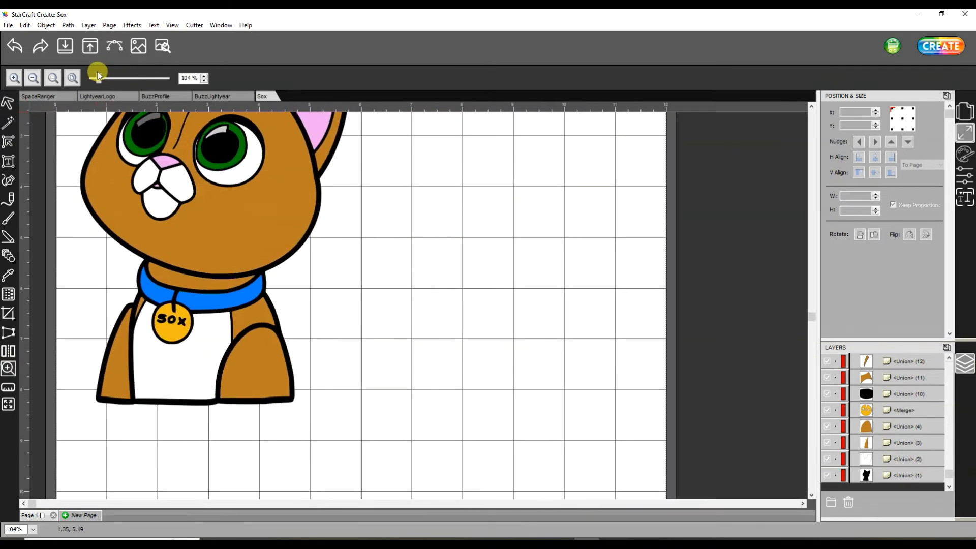
scroll(237, 289, up, 5)
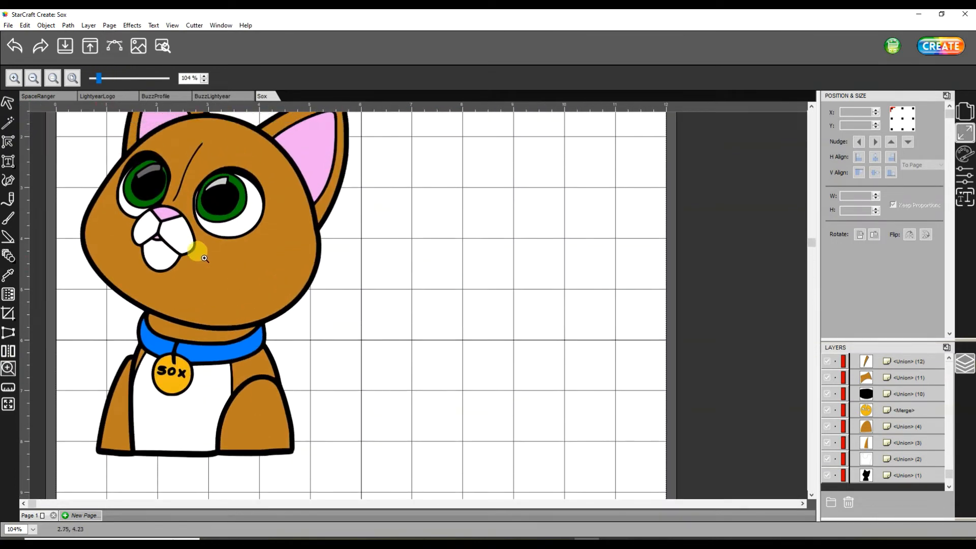
scroll(204, 260, up, 1)
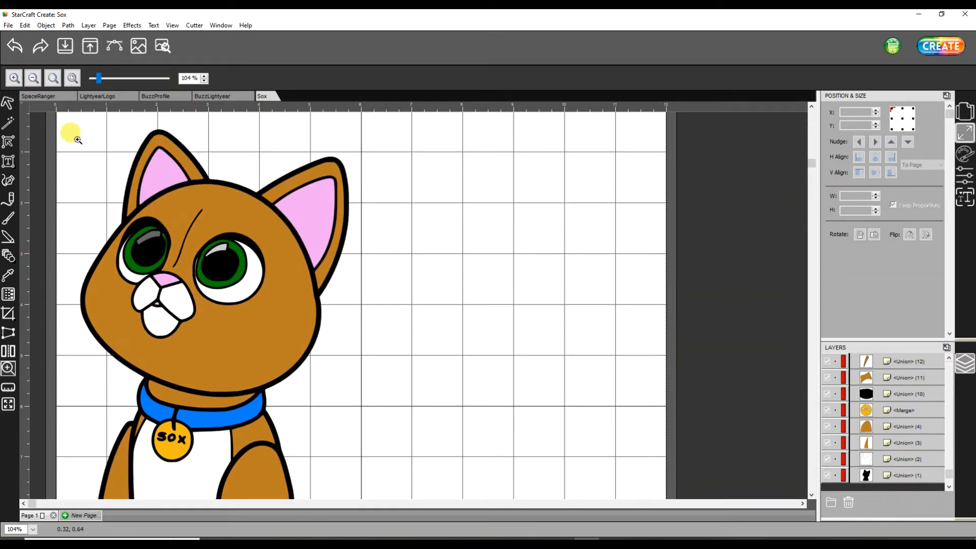
click(8, 103)
click(155, 172)
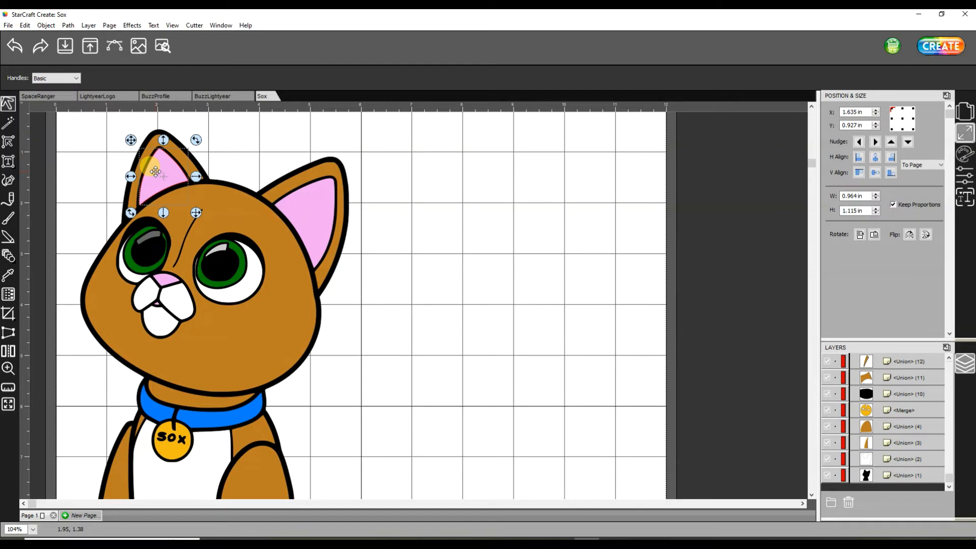
shift+click(315, 216)
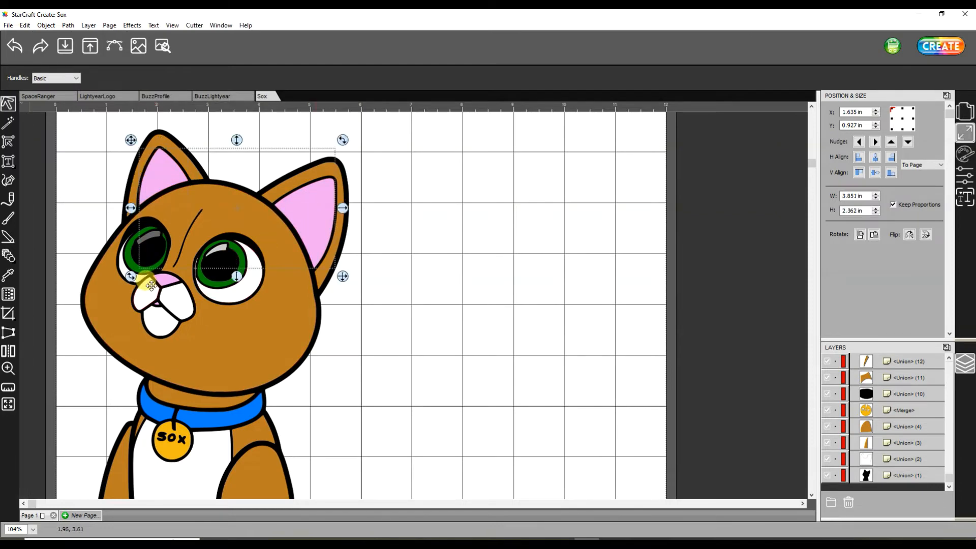
drag(168, 279, 157, 304)
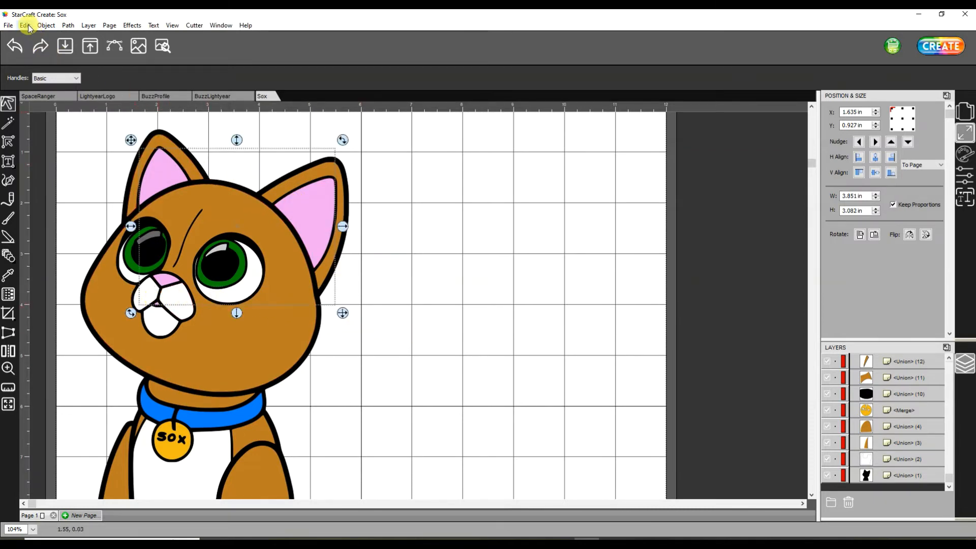
click(46, 25)
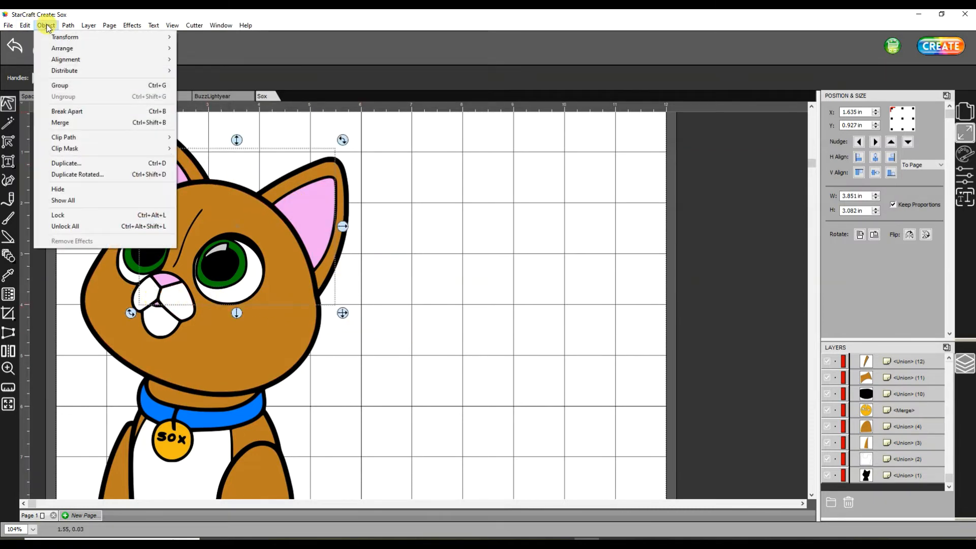
click(69, 124)
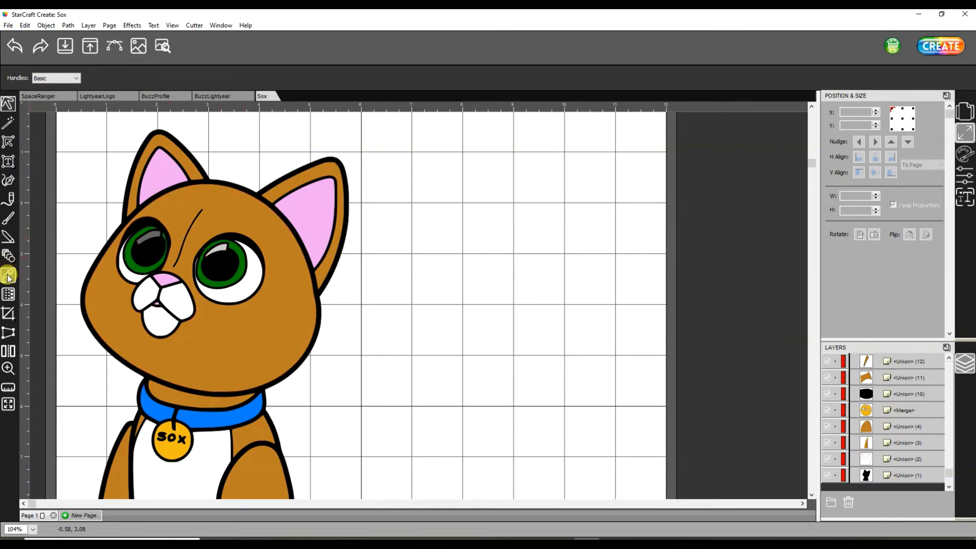
- Recolor the grey highlight of the cat's smaller eye by sampling the fill of the other eye's highlight
click(158, 237)
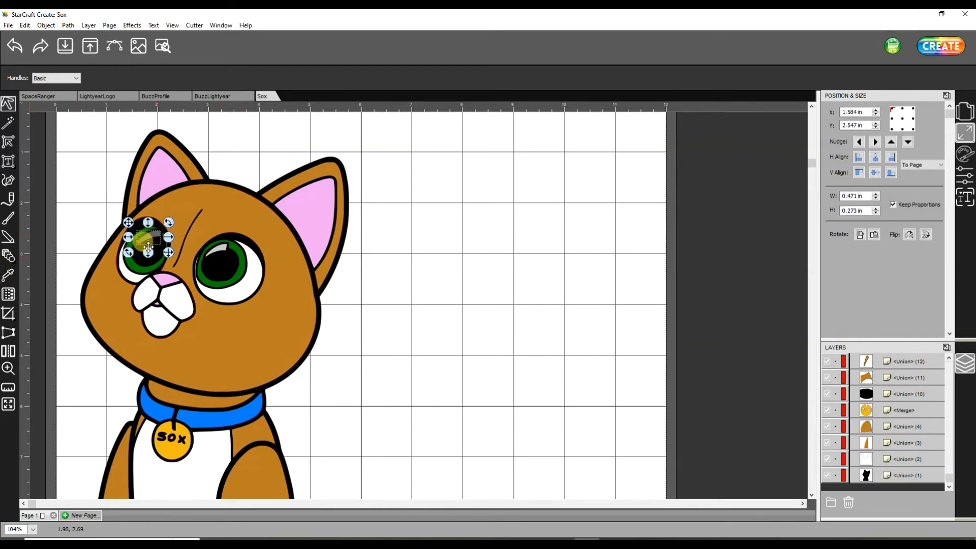
click(8, 274)
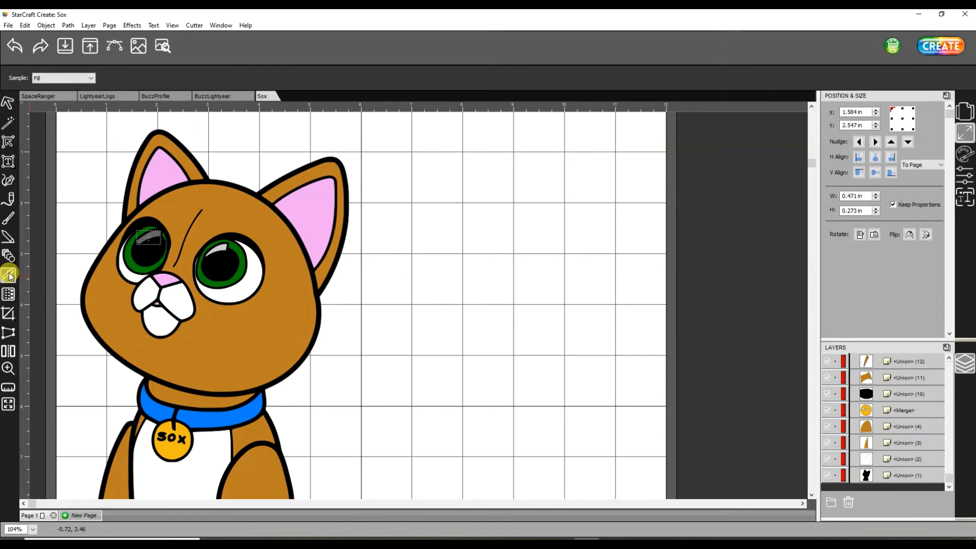
click(224, 243)
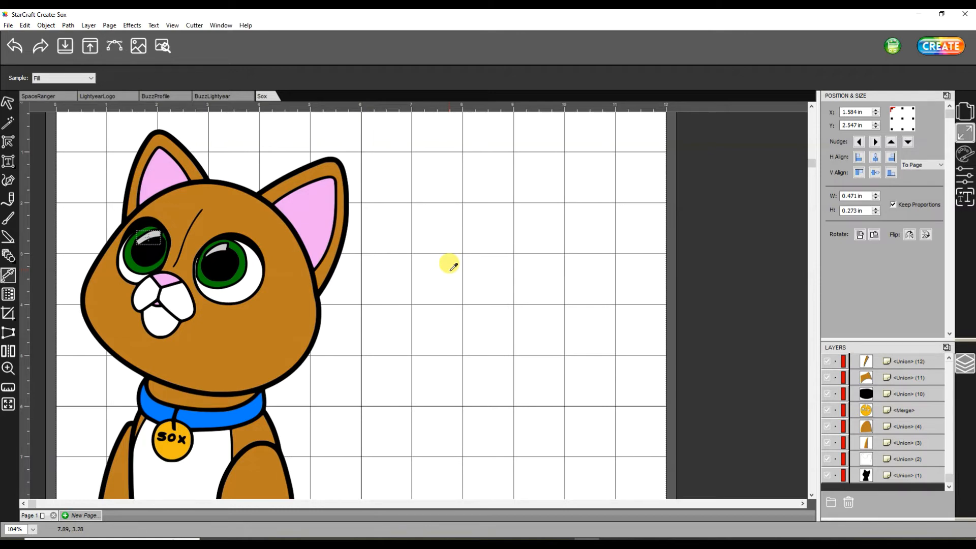
- Merge the highlights of both eyes into one shape, undo the merge once and repeat it
click(8, 103)
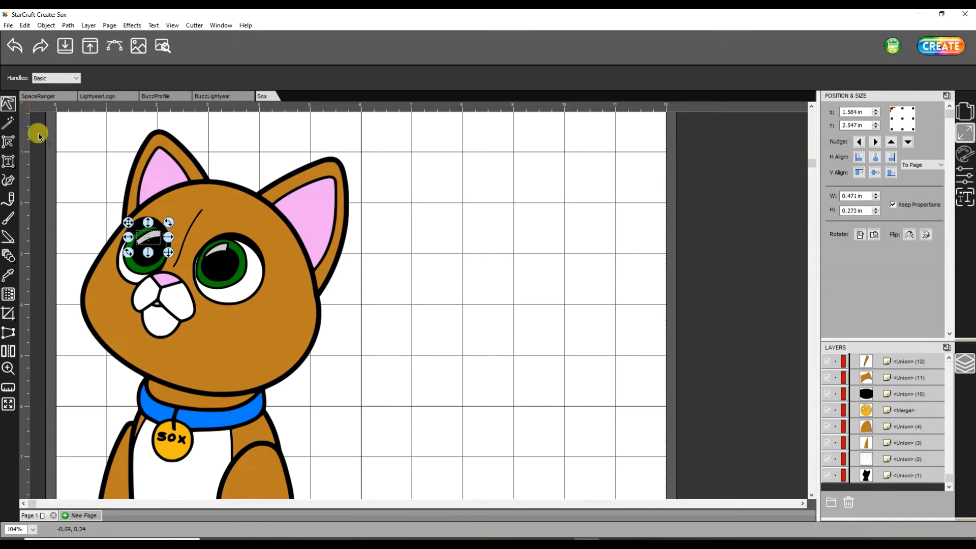
shift+click(219, 248)
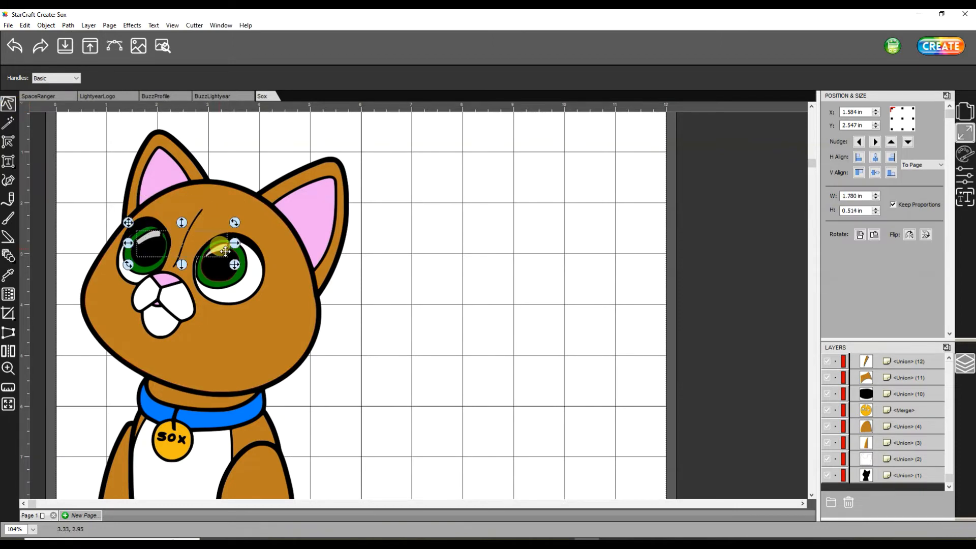
click(69, 27)
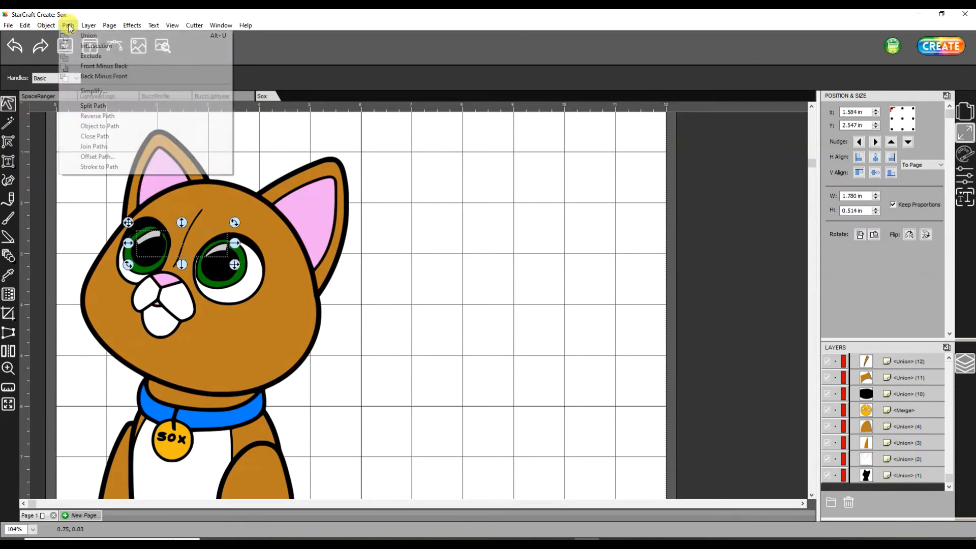
mouse_move(51, 27)
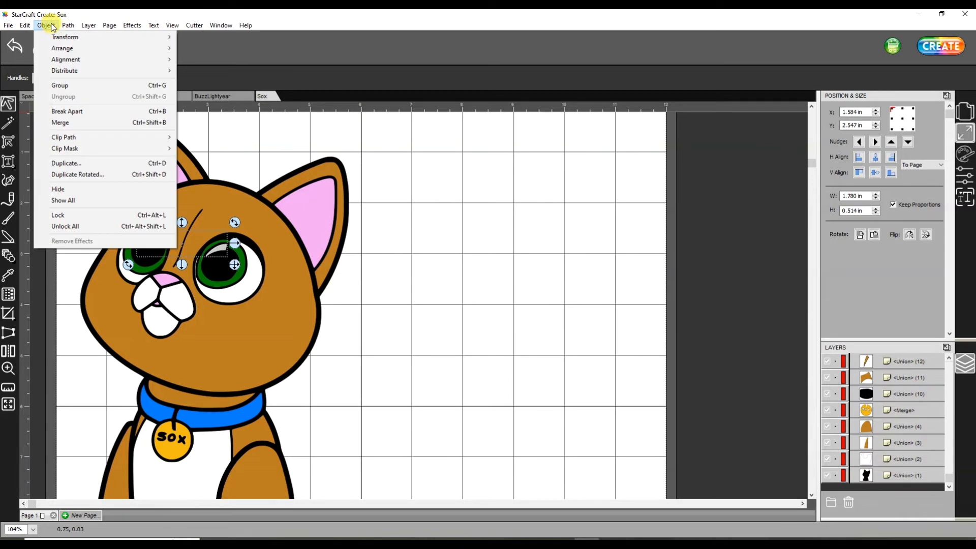
click(70, 124)
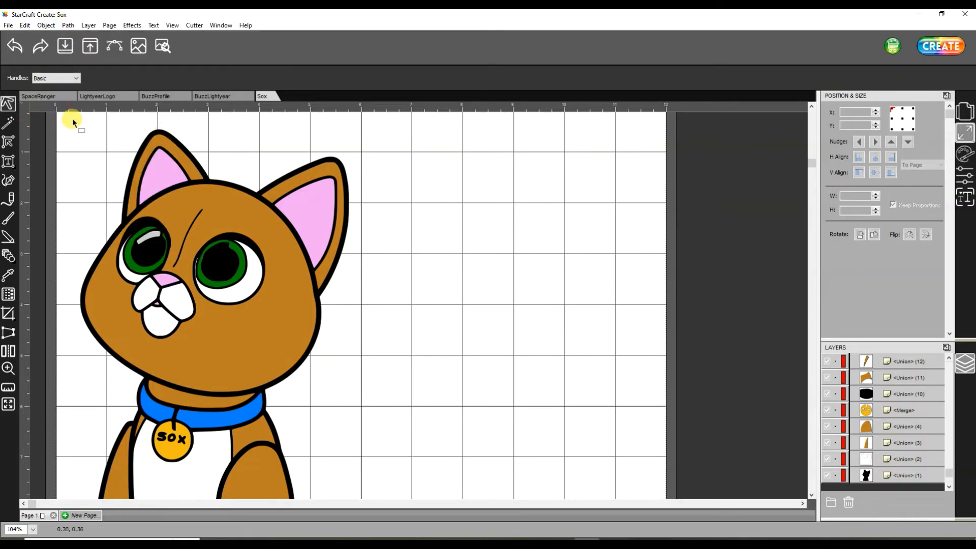
click(15, 45)
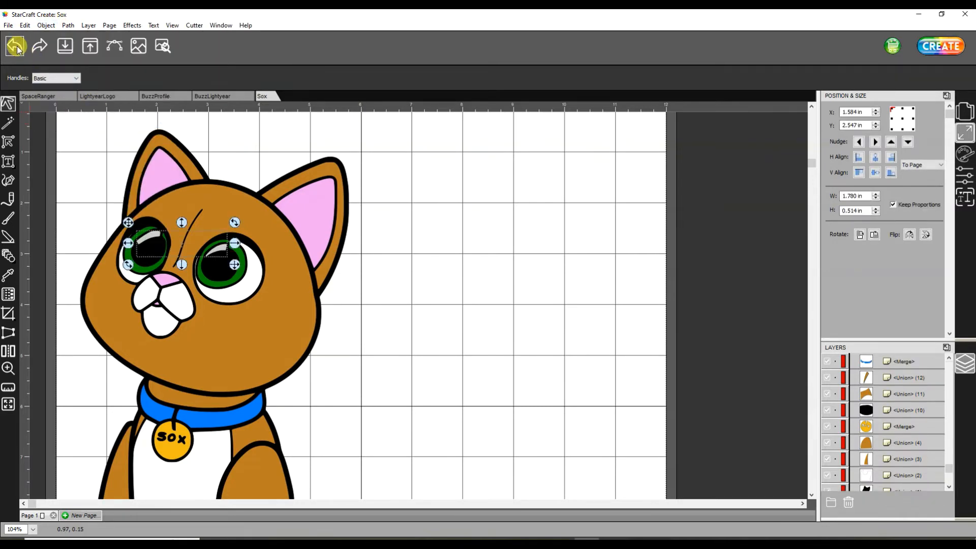
click(46, 25)
click(71, 124)
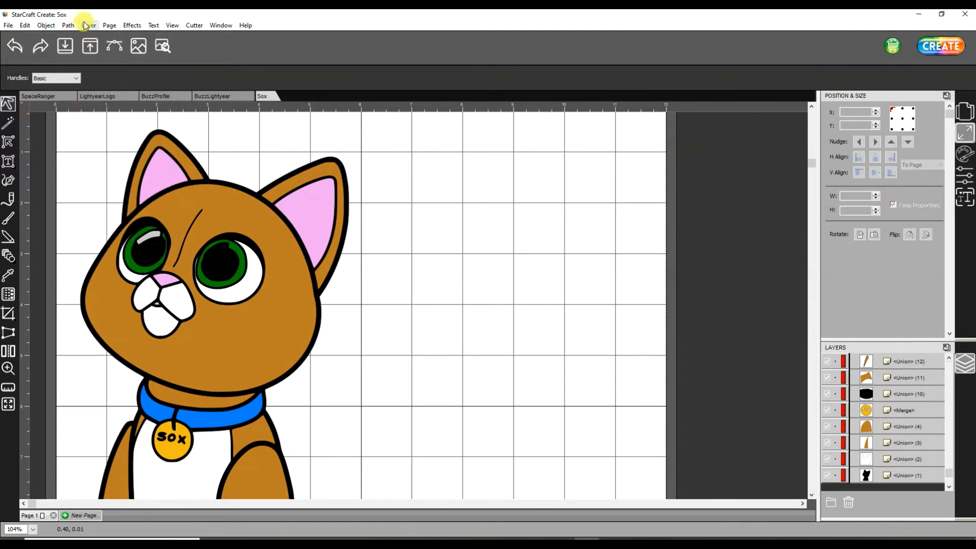
- Bring the merged eye highlights to the front so they lie above both pupils
click(149, 235)
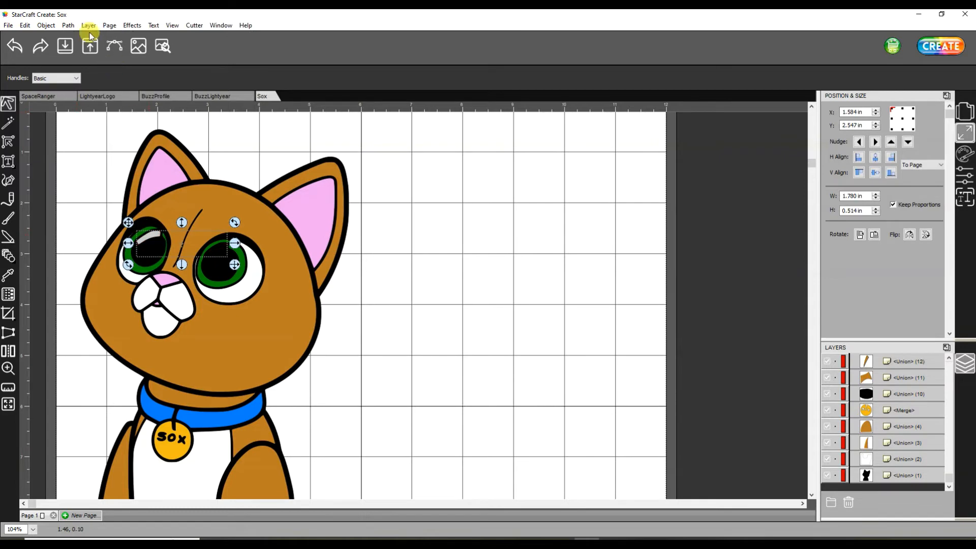
click(68, 25)
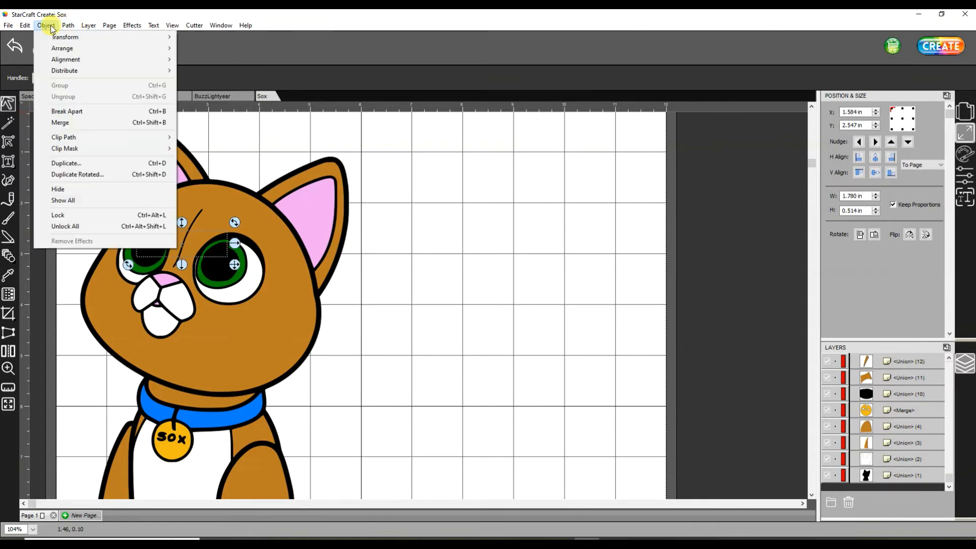
mouse_move(66, 48)
click(221, 48)
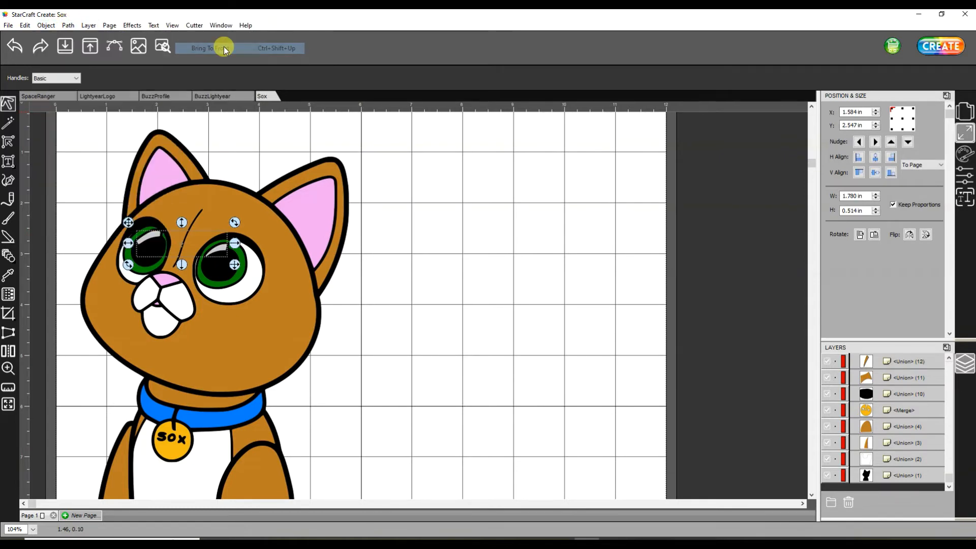
click(490, 212)
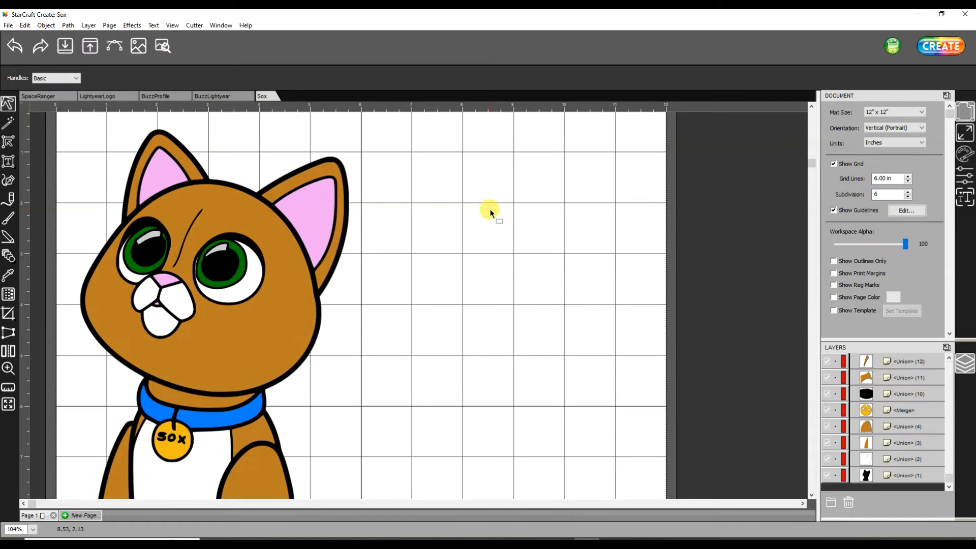
- Merge the green irises of both eyes into one shape
click(134, 265)
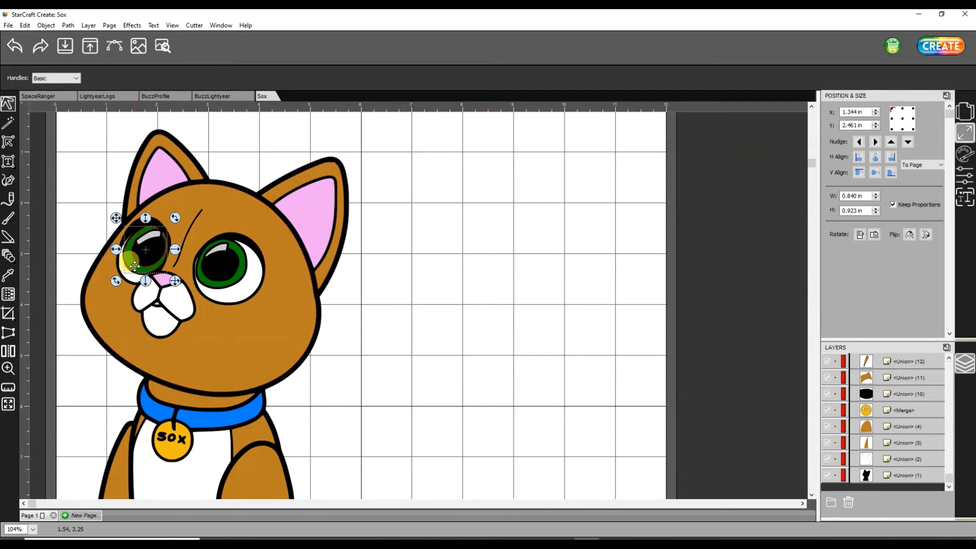
shift+click(219, 278)
click(46, 25)
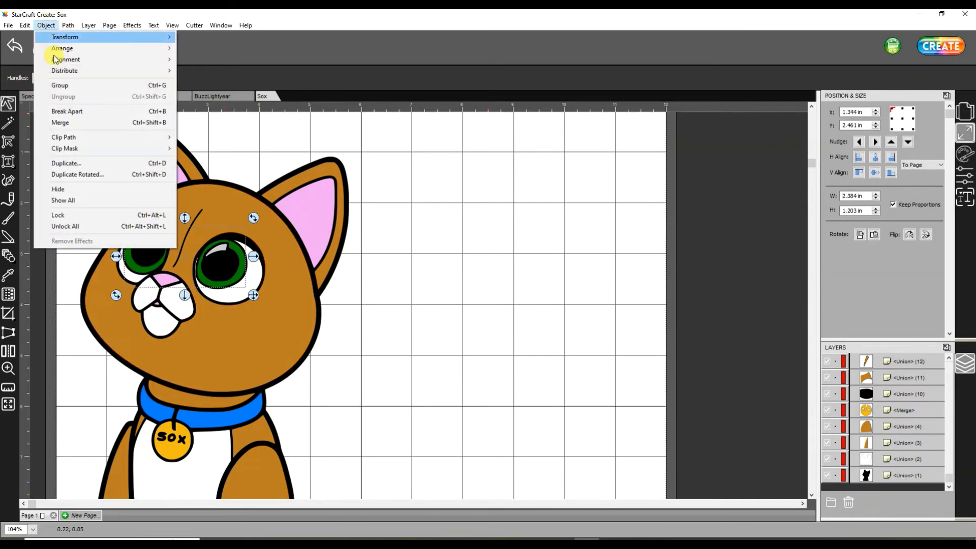
click(59, 120)
- Try sending the merged green irises' layer to the top, and undo the change
click(124, 254)
click(69, 25)
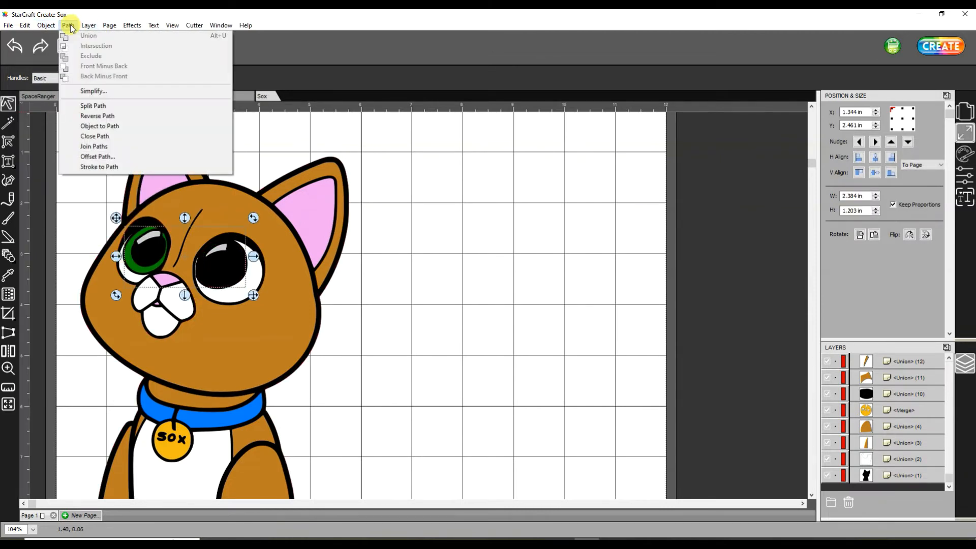
mouse_move(89, 26)
mouse_move(109, 73)
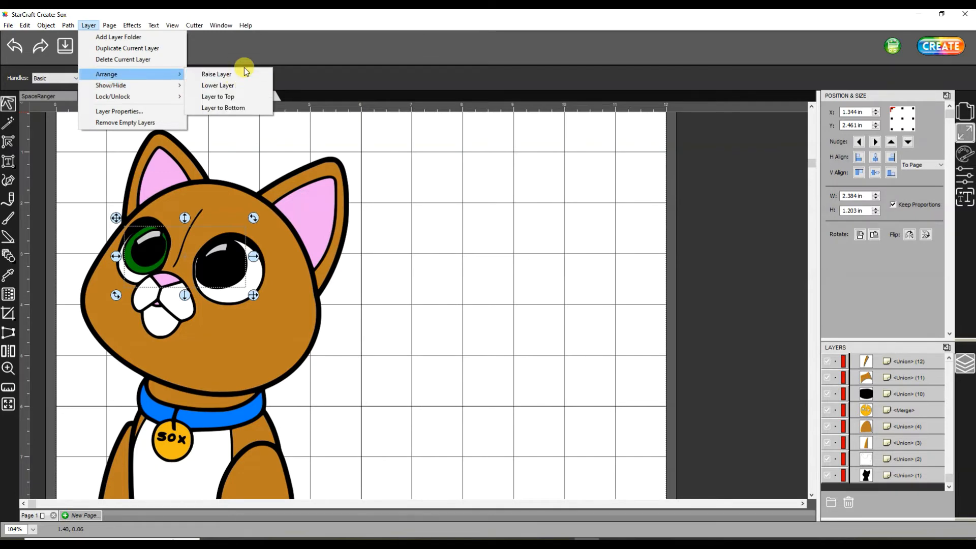
click(246, 94)
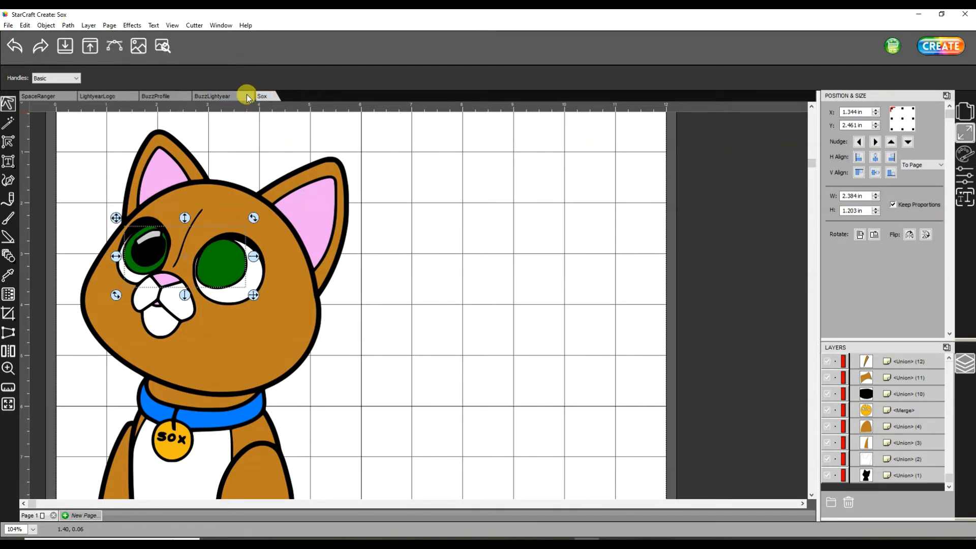
click(14, 46)
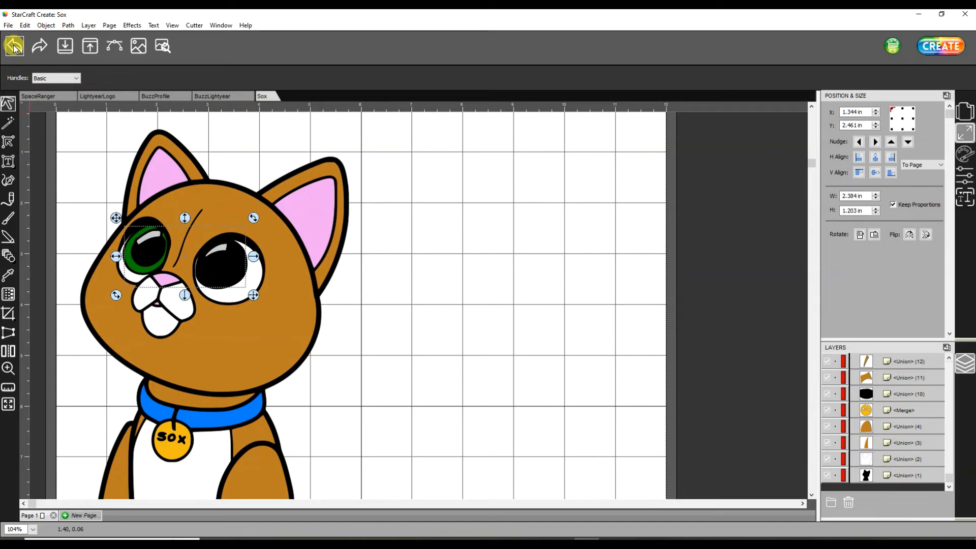
- Raise the layer of the merged green irises twice and deselect it
click(90, 26)
mouse_move(112, 78)
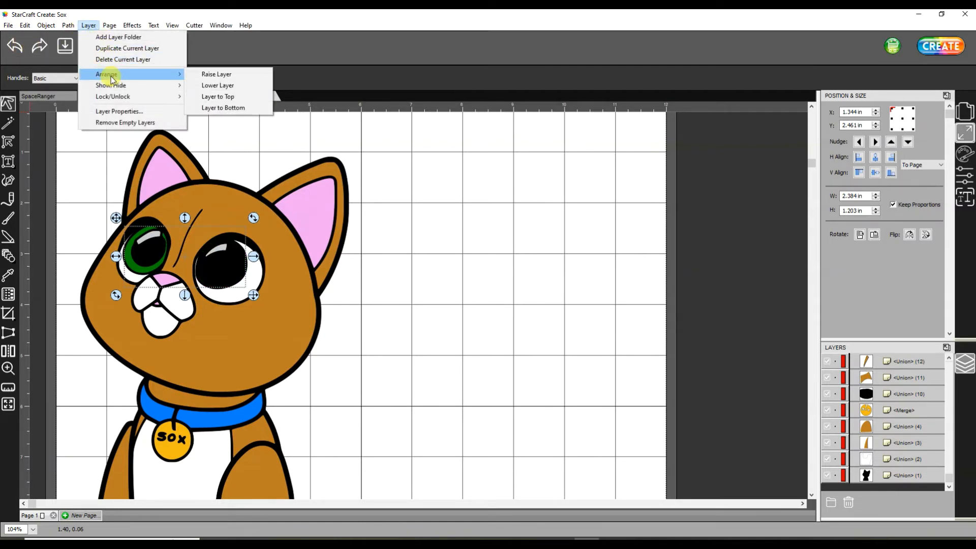
click(217, 74)
click(88, 26)
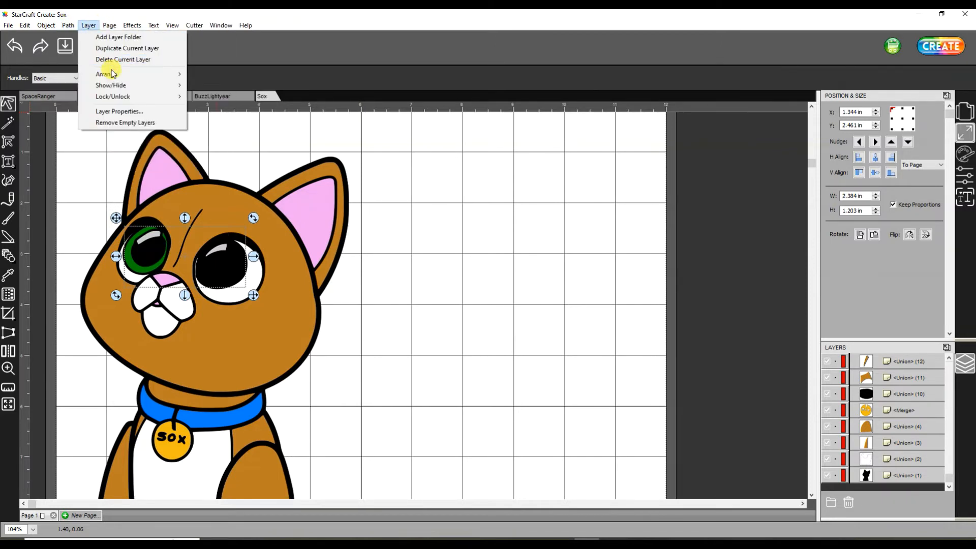
mouse_move(110, 73)
click(215, 71)
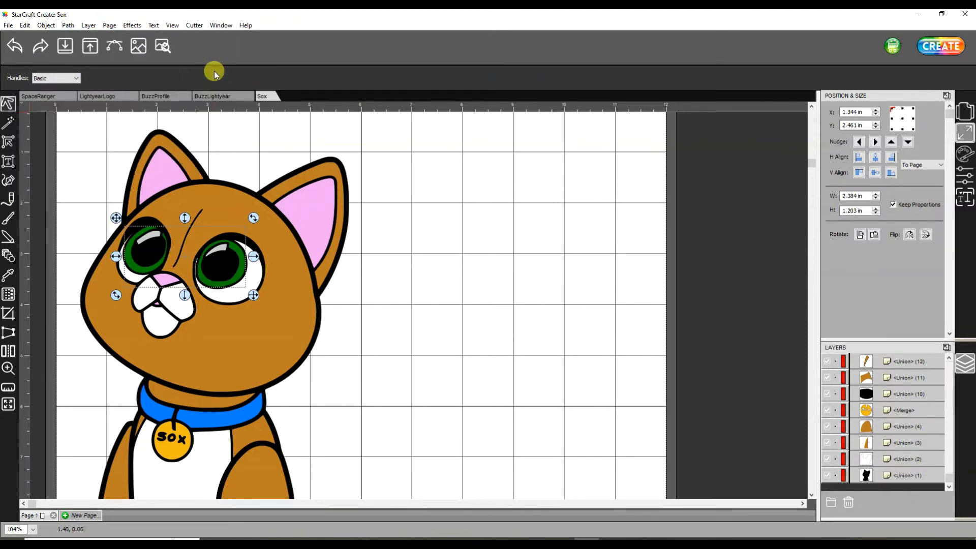
click(448, 197)
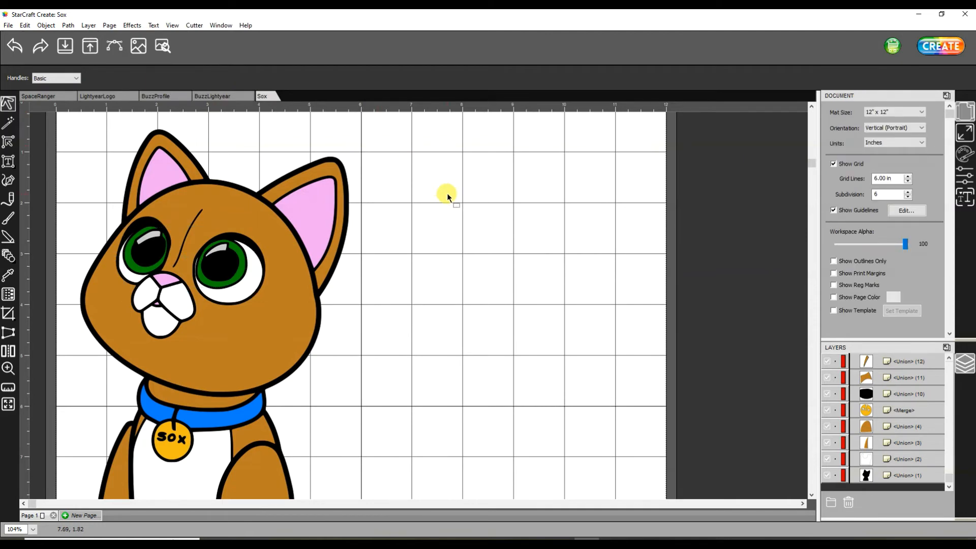
- Move the merged green irises aside to inspect their cutouts, and undo both the move and the last layer raise
drag(136, 266, 333, 279)
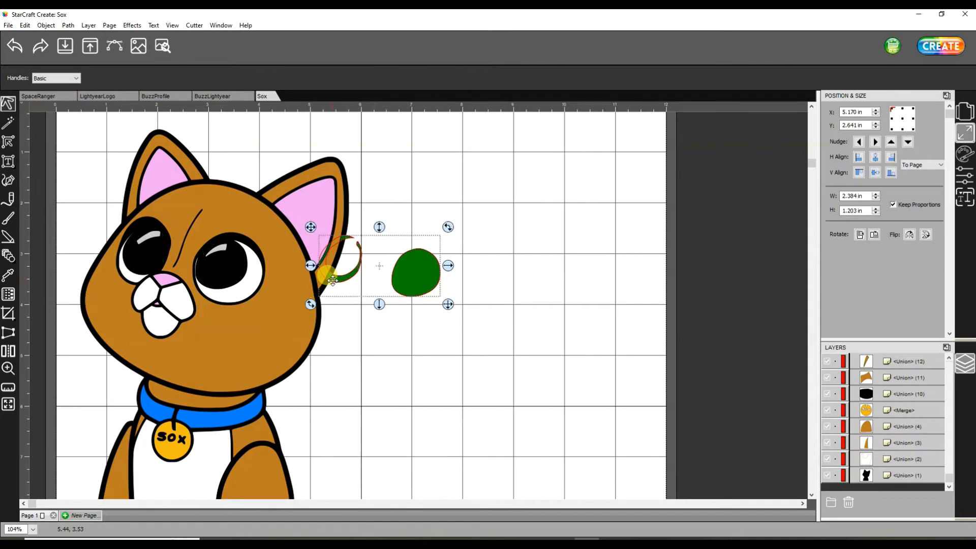
click(11, 45)
click(11, 45)
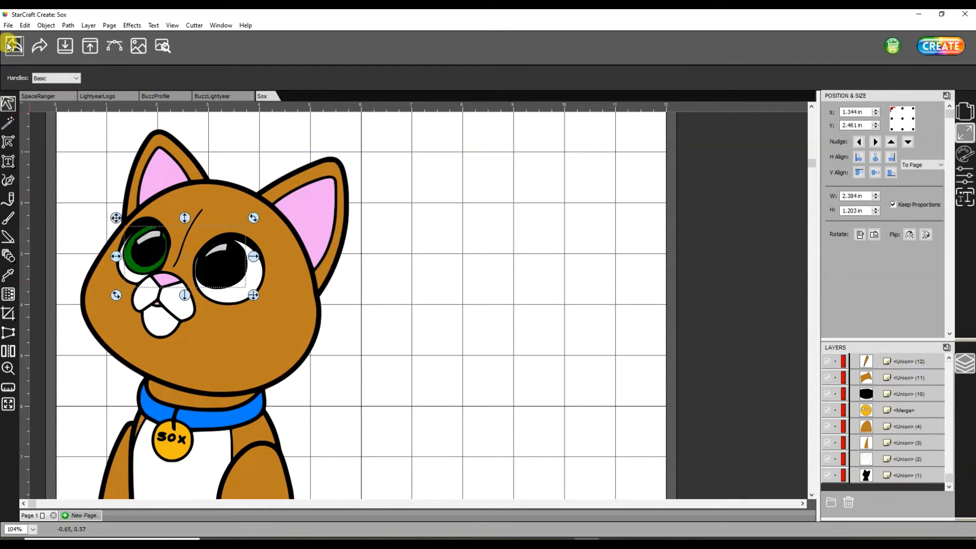
click(429, 191)
click(147, 268)
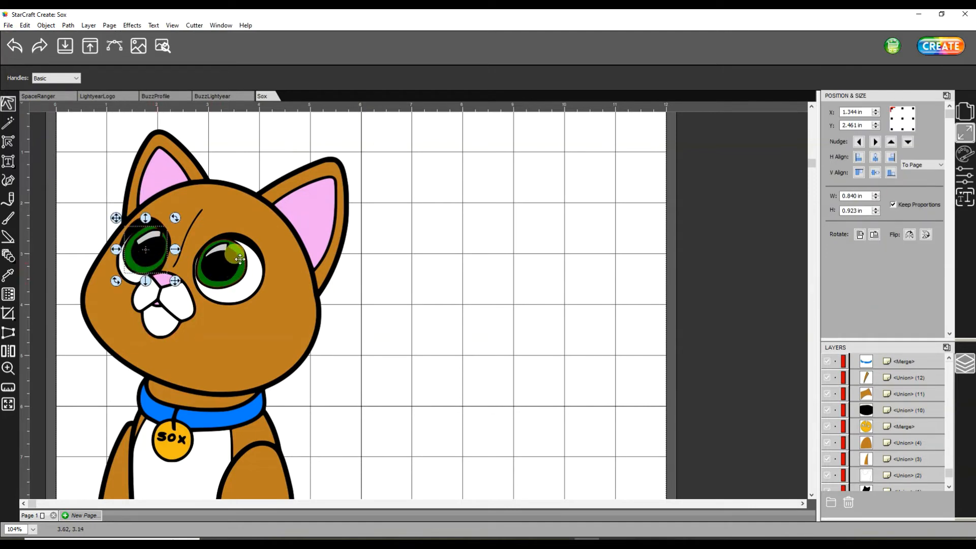
click(243, 263)
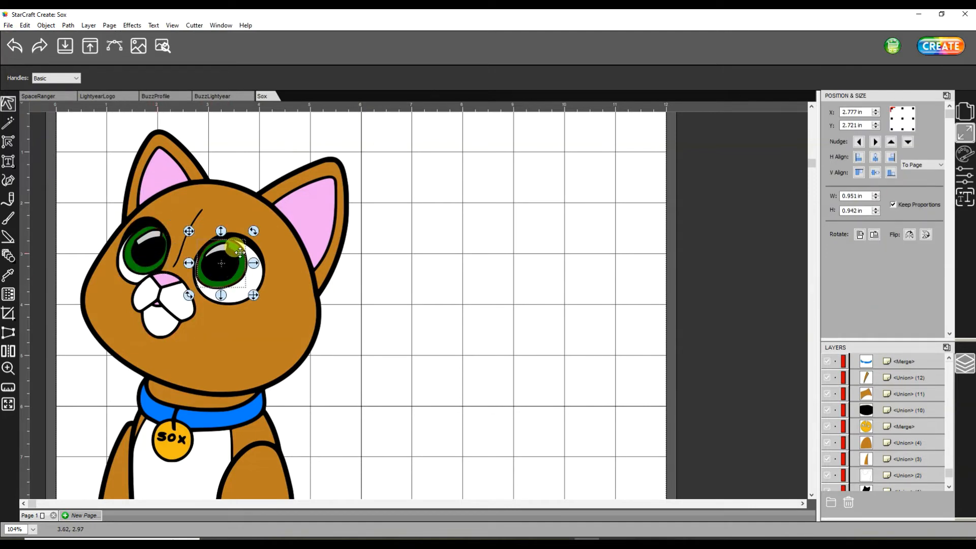
click(418, 252)
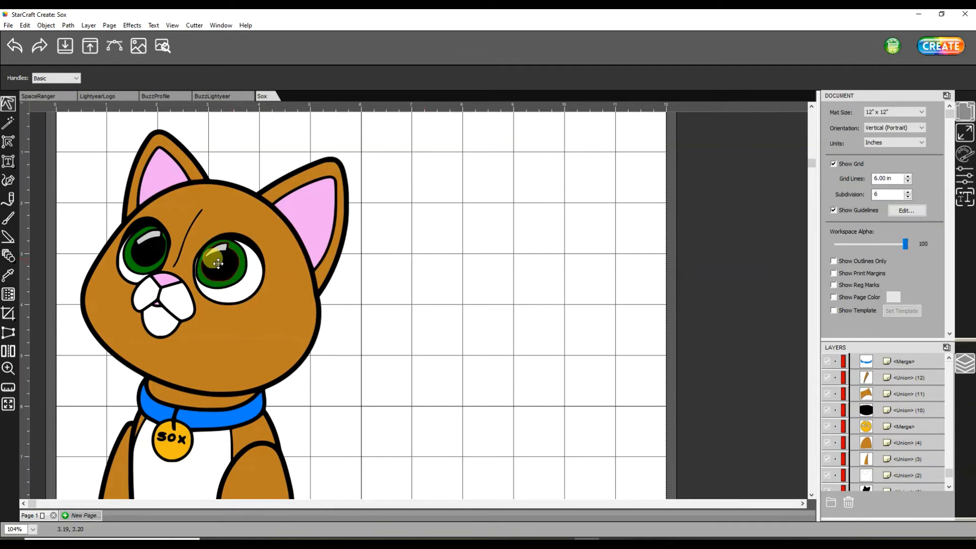
- Cut the black pupil's shape out of the right-hand eye's green iris with Back Minus Front, after trying and undoing Front Minus Back
click(218, 263)
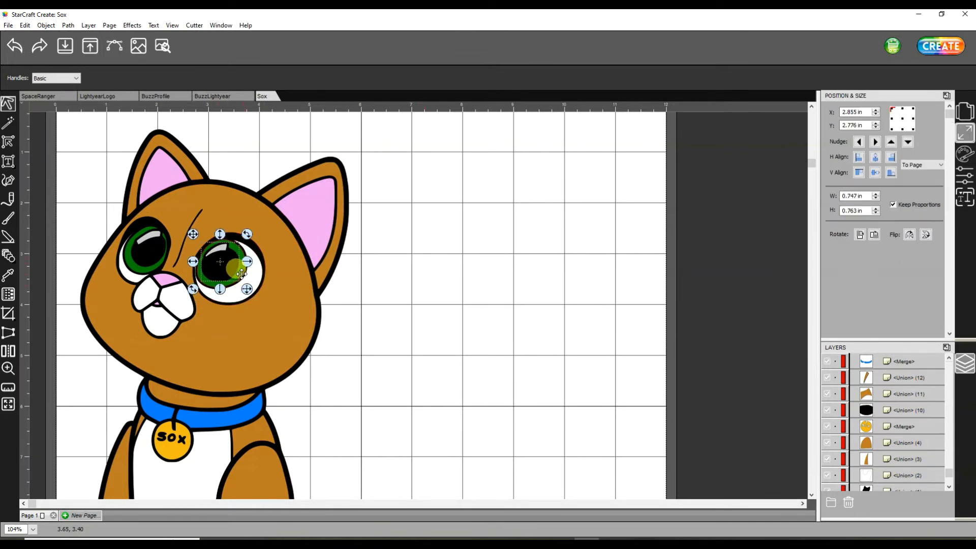
shift+click(242, 274)
click(69, 25)
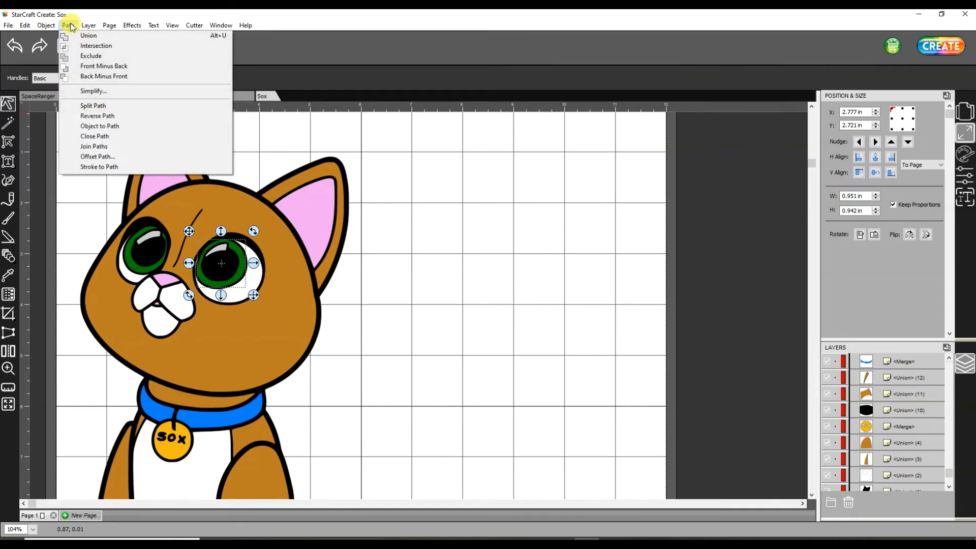
click(101, 66)
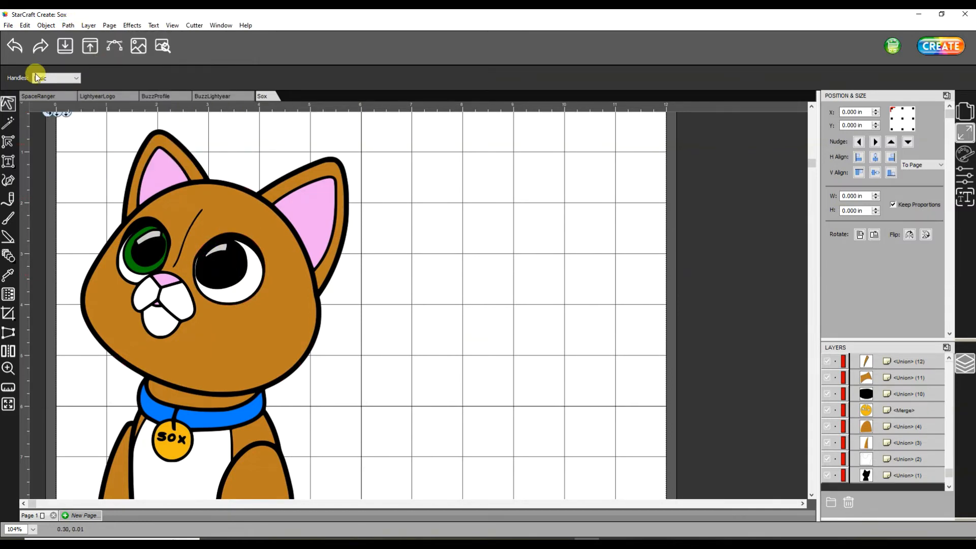
click(14, 45)
click(68, 25)
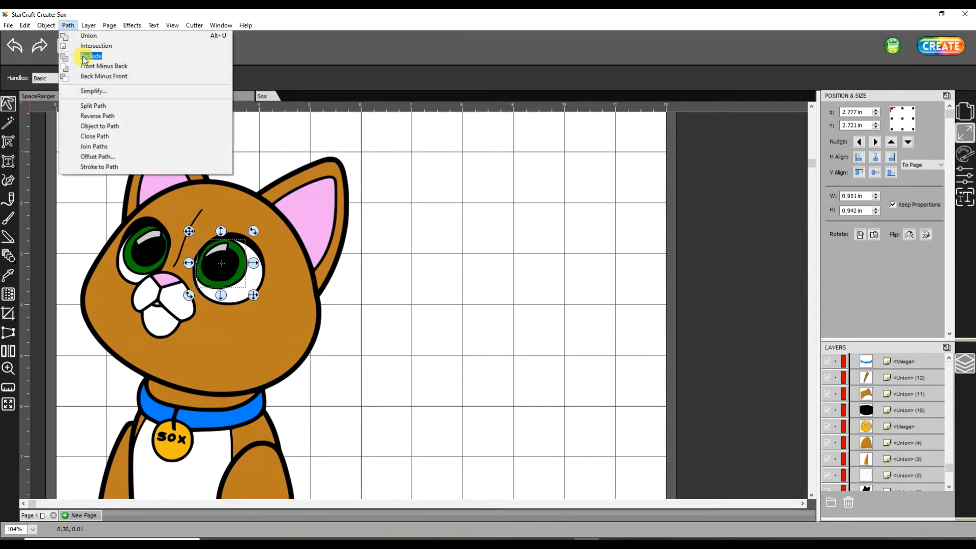
click(94, 74)
click(463, 266)
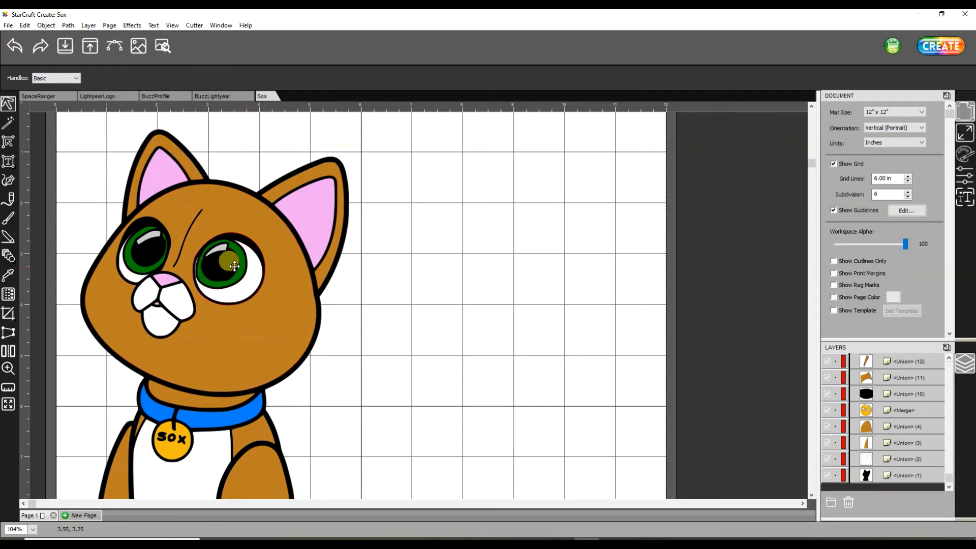
- Move the cut-out green iris of the right-hand eye aside to inspect its opening, and undo the move
click(239, 259)
drag(241, 260, 426, 274)
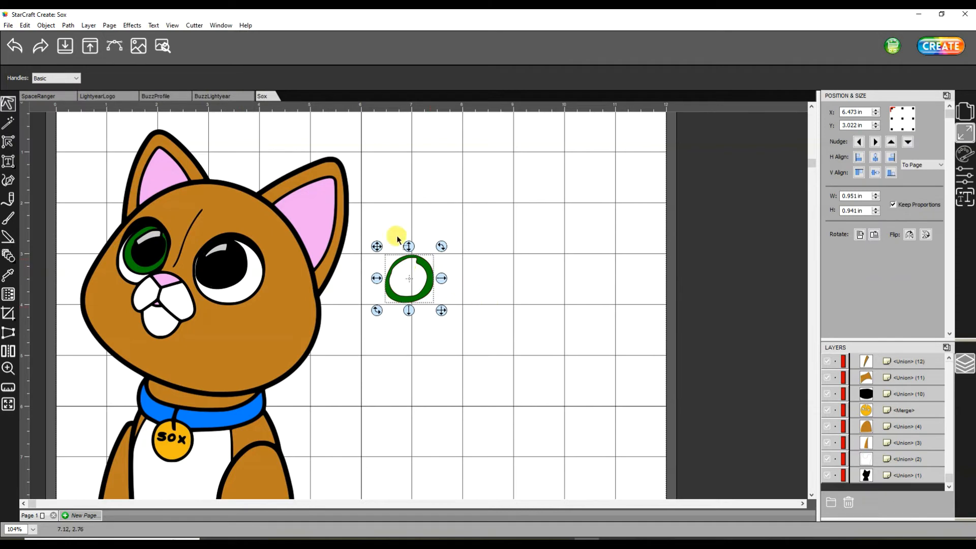
click(14, 45)
click(495, 275)
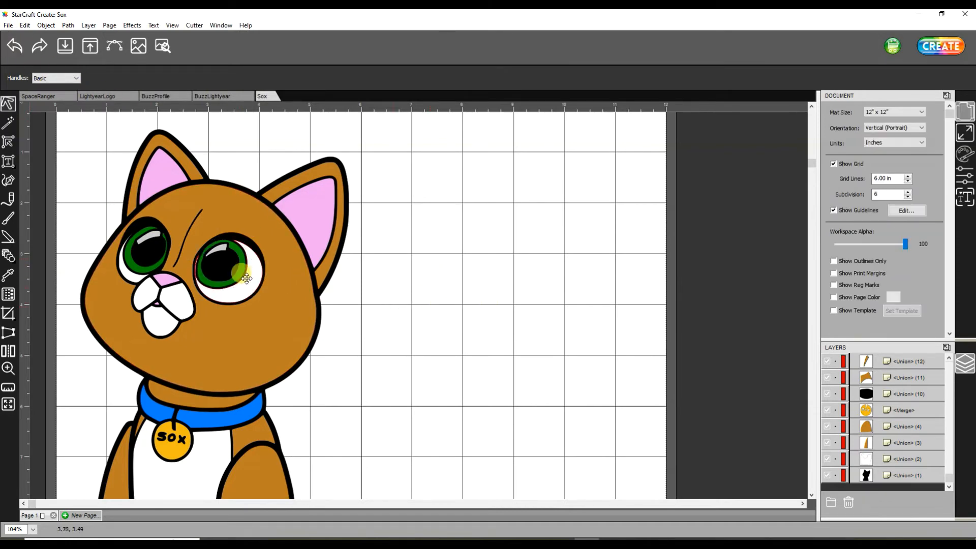
- Merge the green irises of both eyes into one shape and deselect it
click(239, 272)
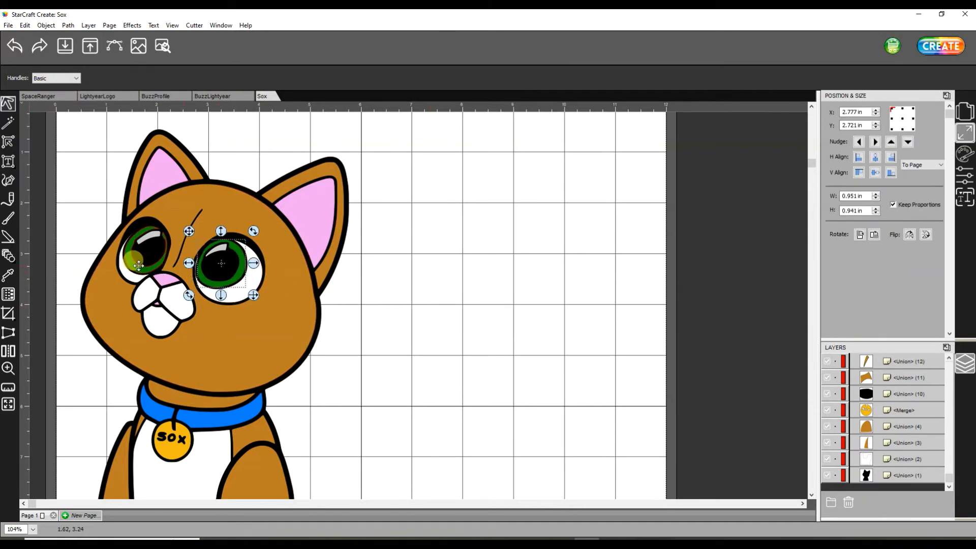
shift+click(137, 254)
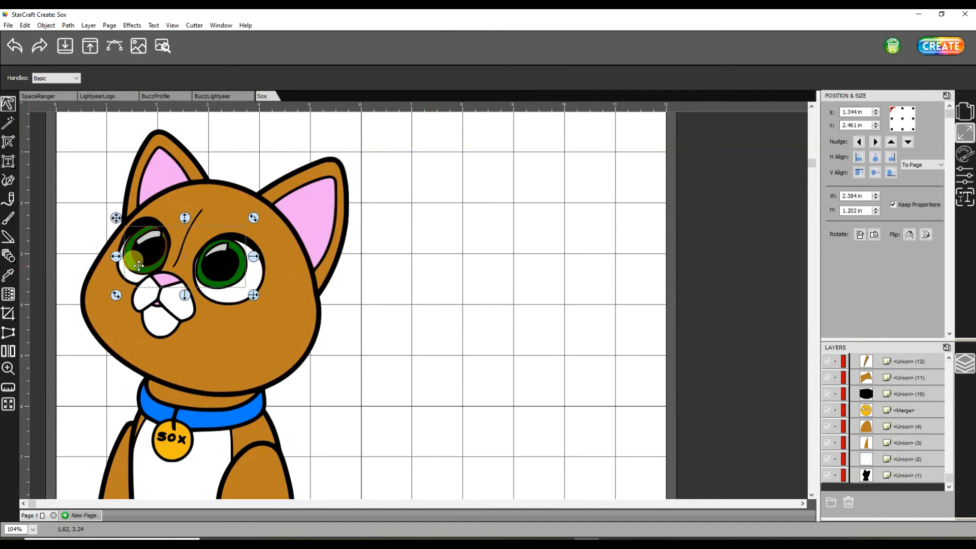
click(46, 25)
click(74, 123)
click(579, 240)
- Move the merged eye highlights out onto the empty page to inspect them, and undo the move
click(150, 239)
click(468, 235)
click(226, 246)
drag(228, 247, 474, 267)
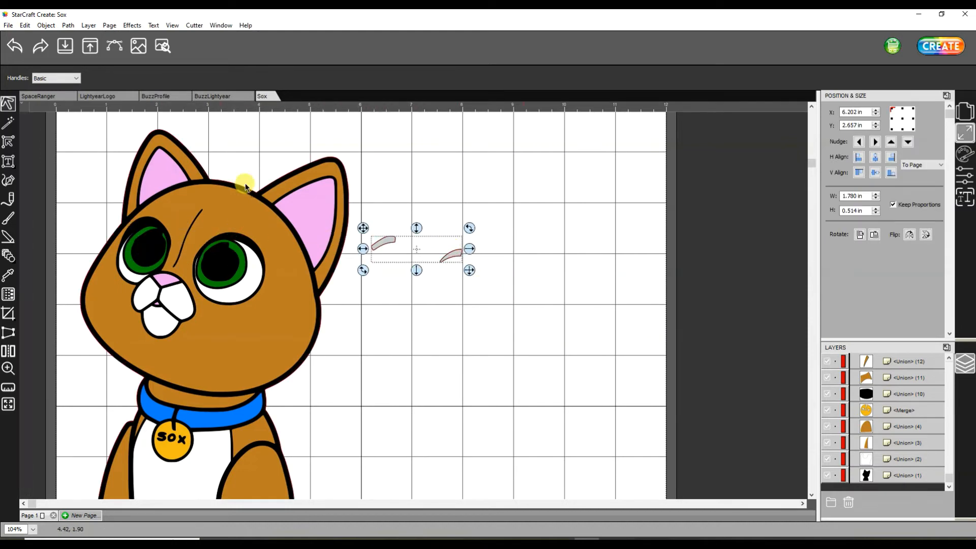
click(14, 46)
click(583, 233)
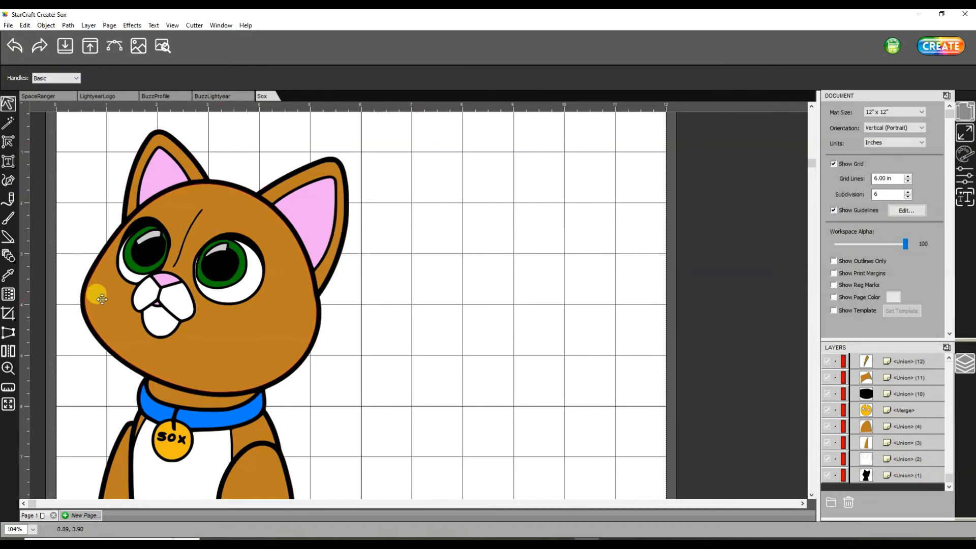
- Merge the whites of both eyes, the white muzzle and the white chest into one shape
click(134, 275)
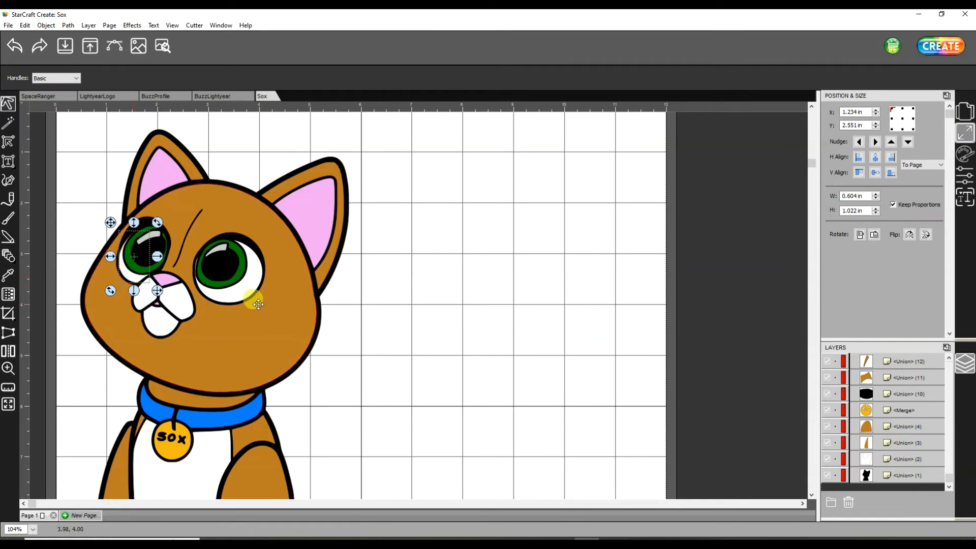
shift+click(245, 290)
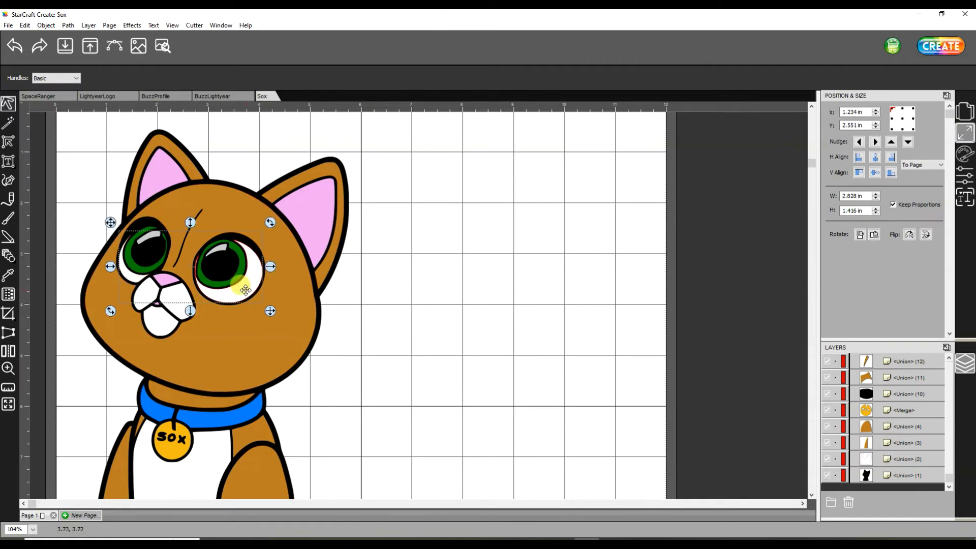
shift+click(161, 325)
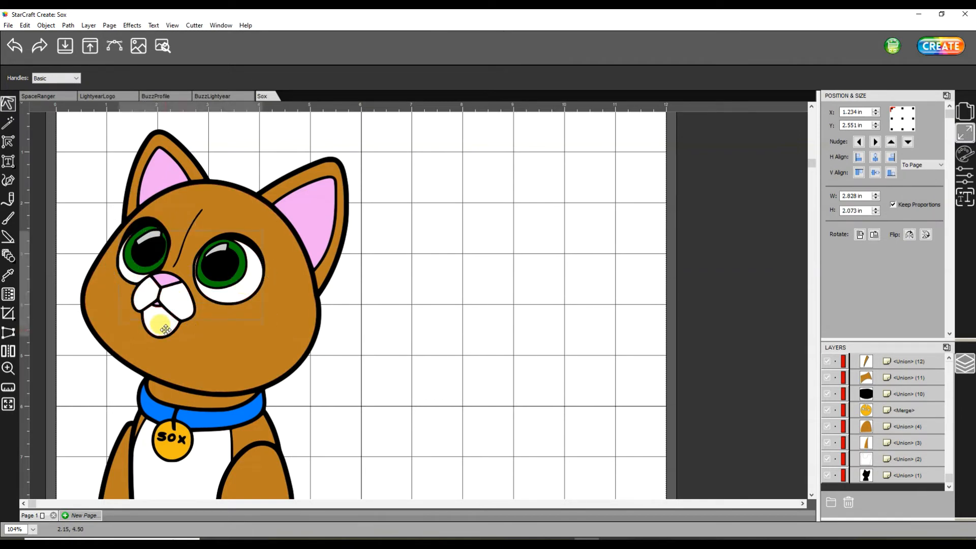
shift+click(190, 473)
scroll(355, 337, down, 1)
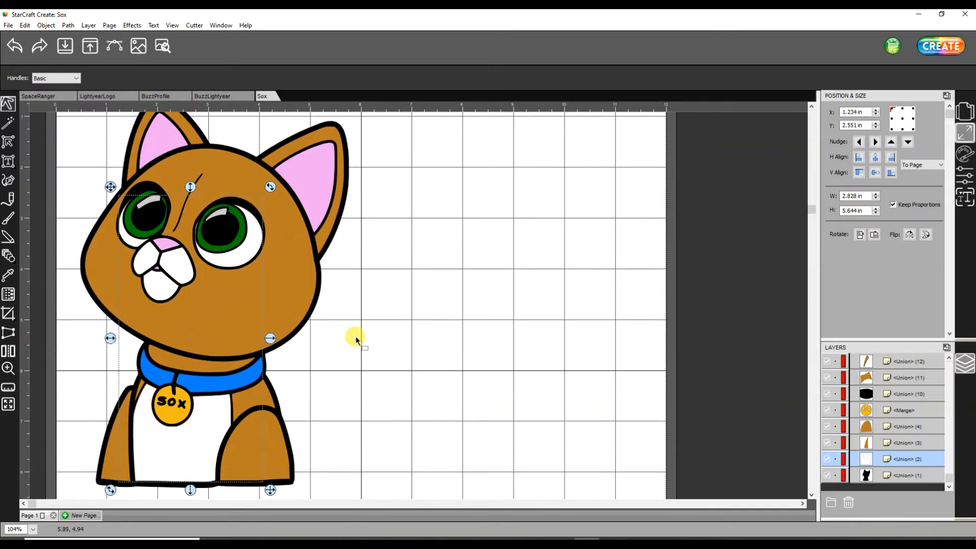
click(46, 23)
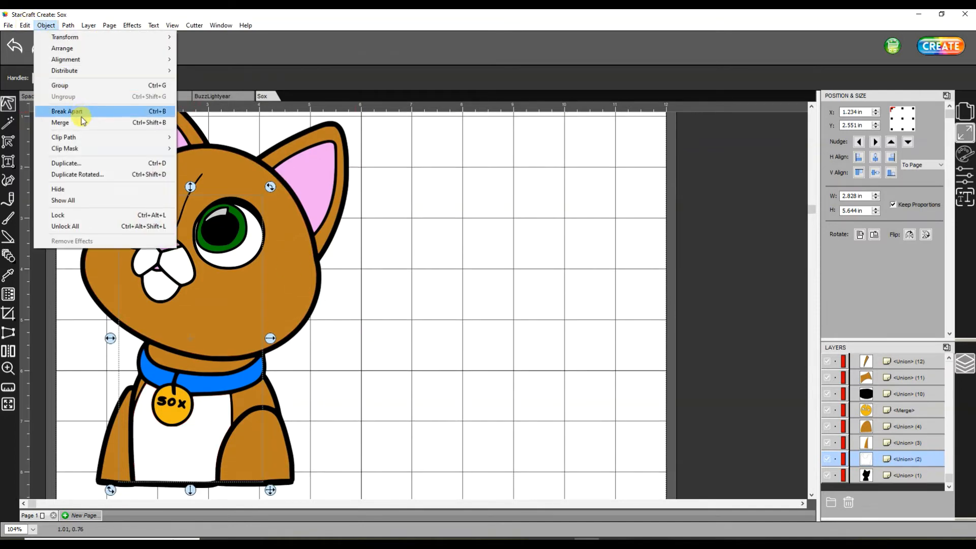
click(76, 110)
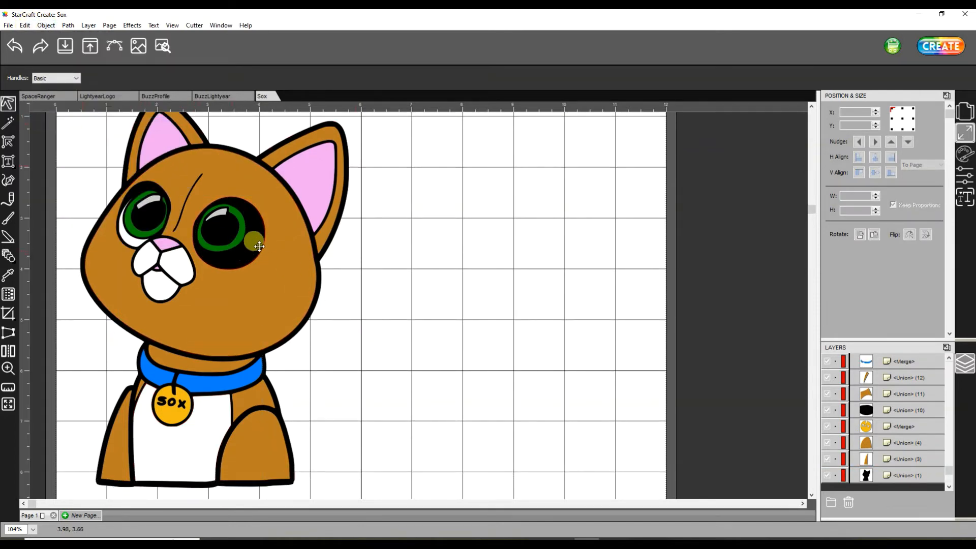
- Move the layer of the merged white parts up above the black shape of the right-hand eye
click(132, 244)
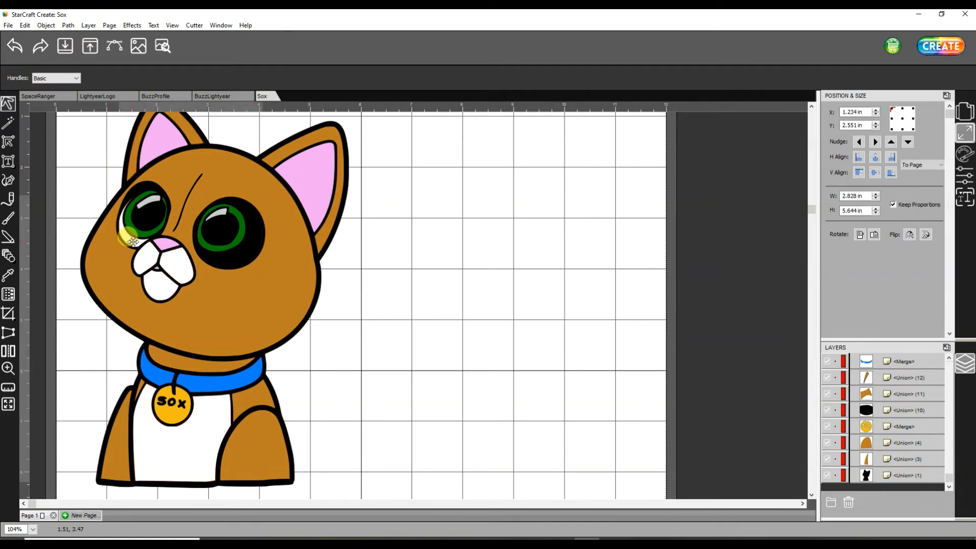
click(96, 28)
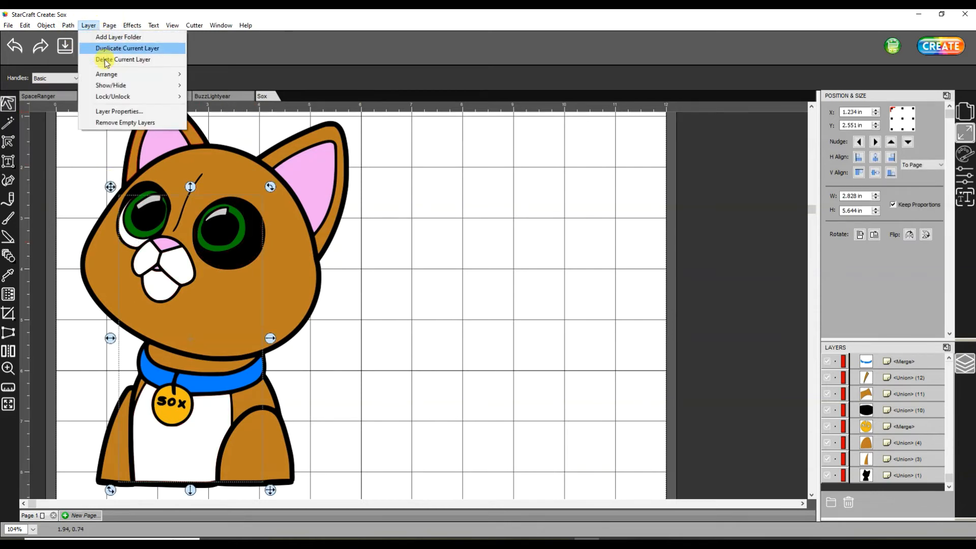
mouse_move(144, 74)
click(232, 99)
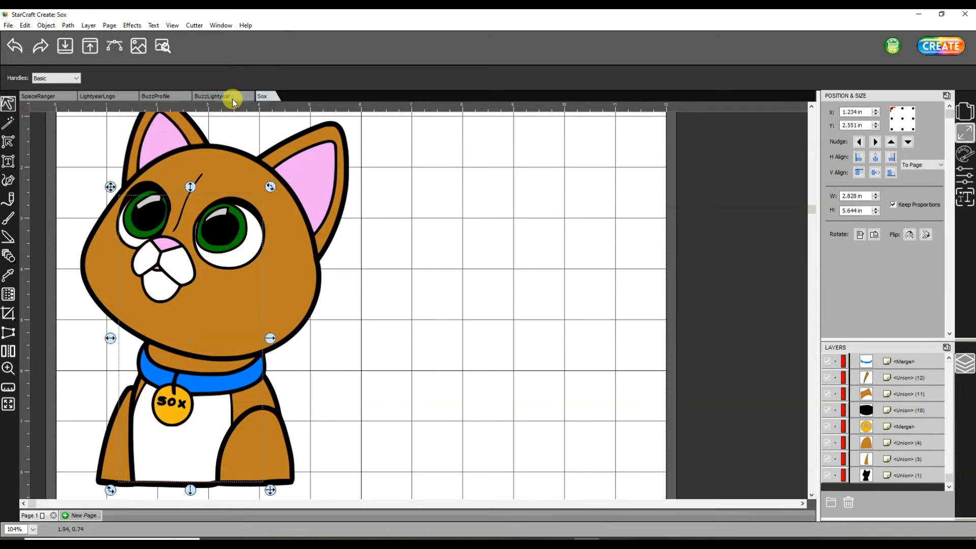
click(487, 218)
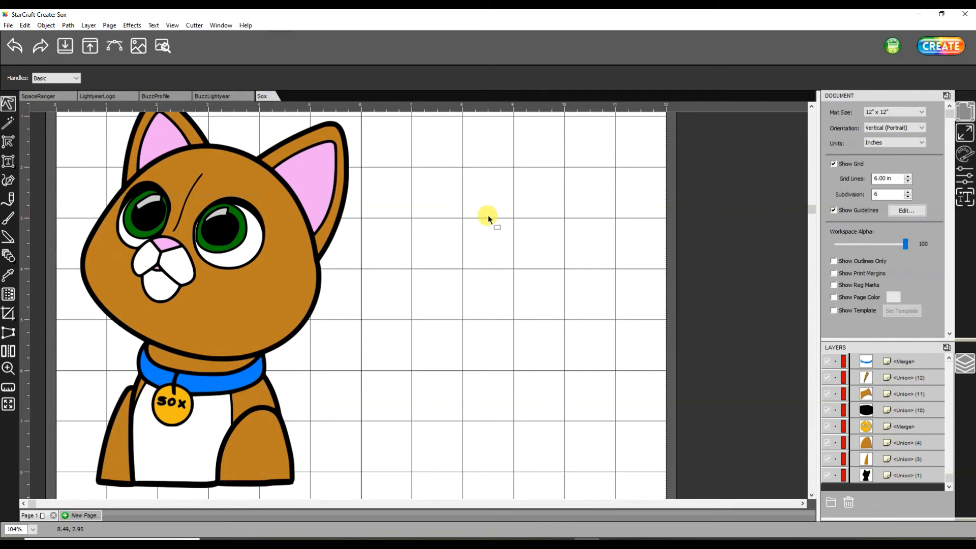
- Try merging the brown ears, face, neck, body and leg pieces into one shape, and undo the merge
click(302, 141)
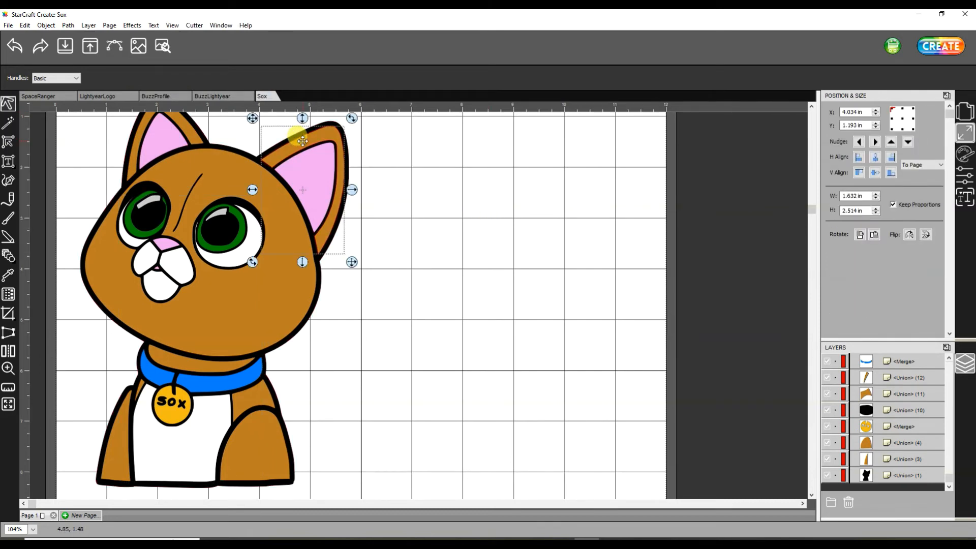
shift+click(131, 150)
shift+click(108, 259)
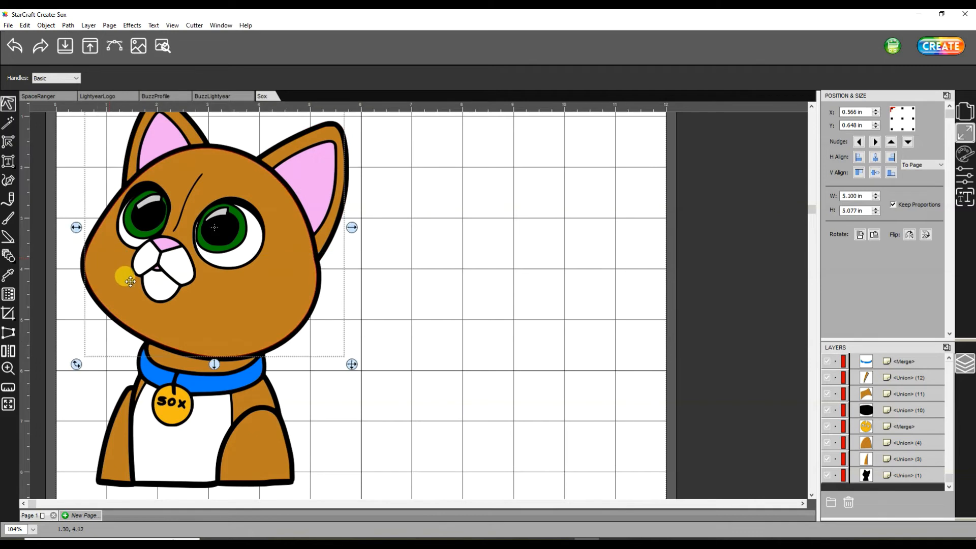
shift+click(232, 362)
shift+click(265, 396)
shift+click(269, 438)
shift+click(120, 445)
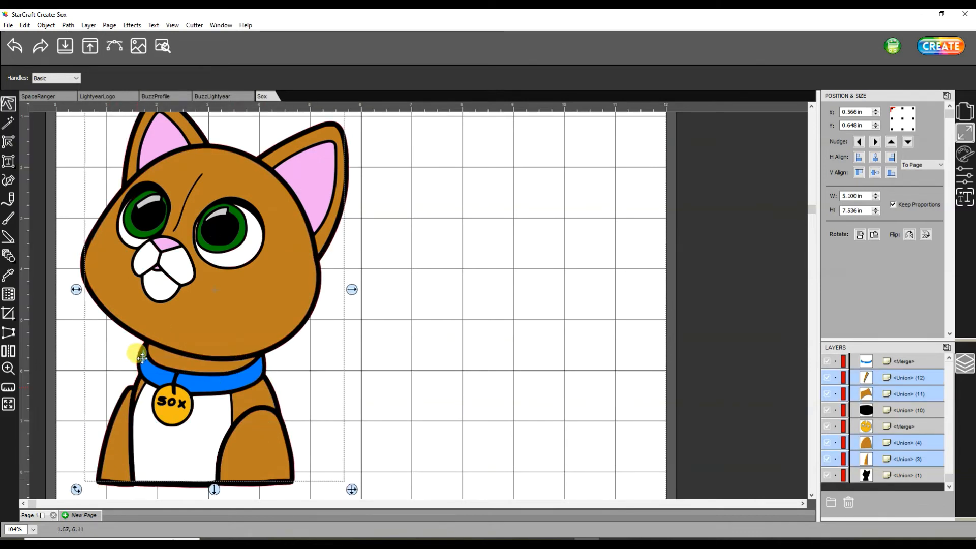
click(45, 24)
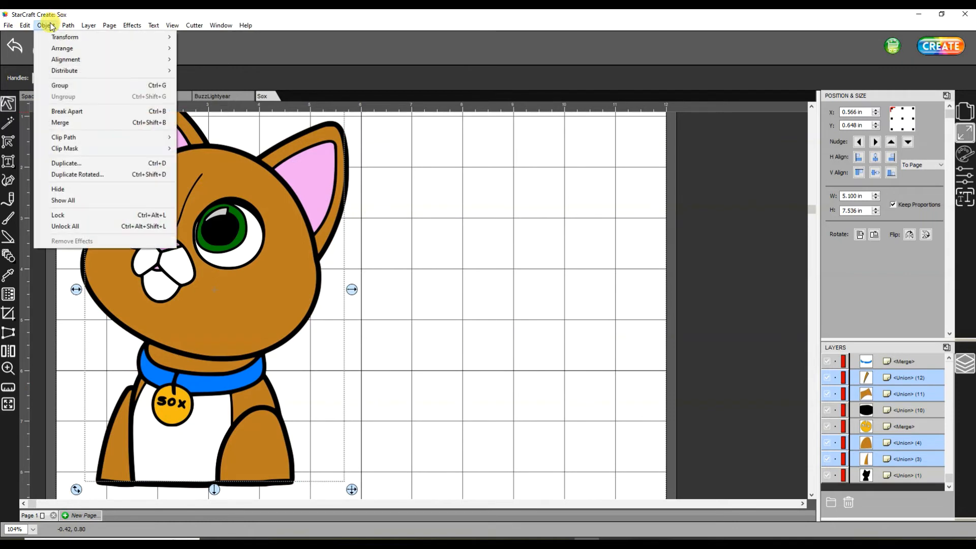
click(60, 123)
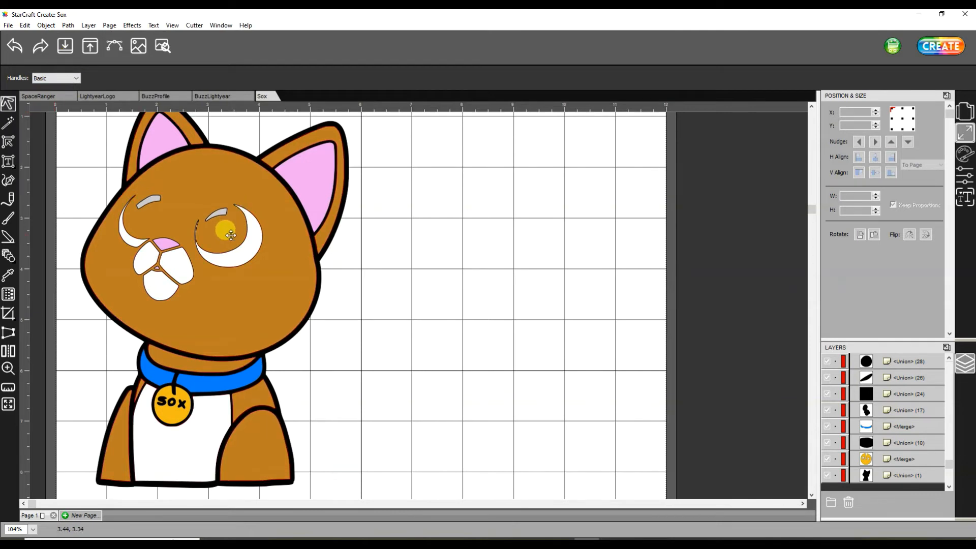
click(10, 49)
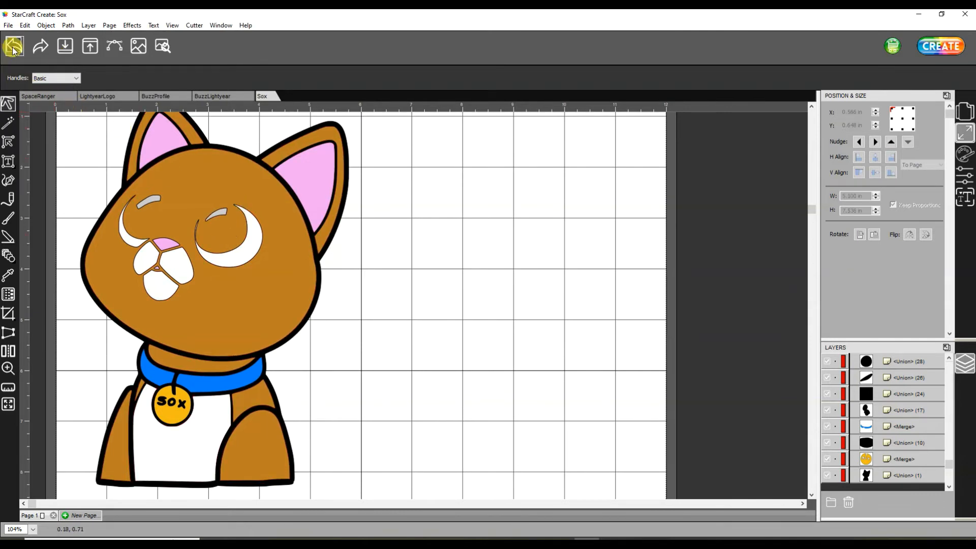
click(445, 212)
- Move the brown face shape onto the empty page to inspect what lies beneath it, and undo the move
click(260, 186)
drag(260, 187, 568, 212)
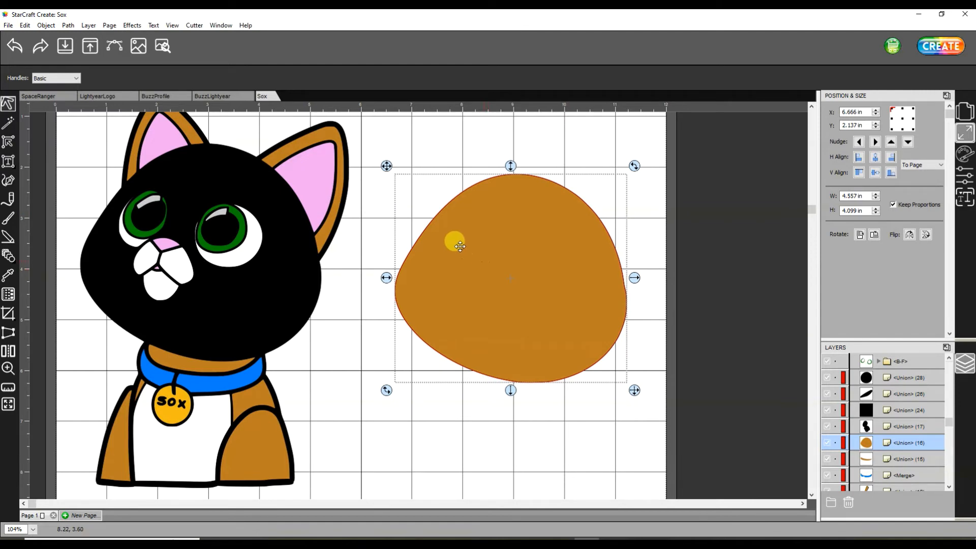
click(20, 51)
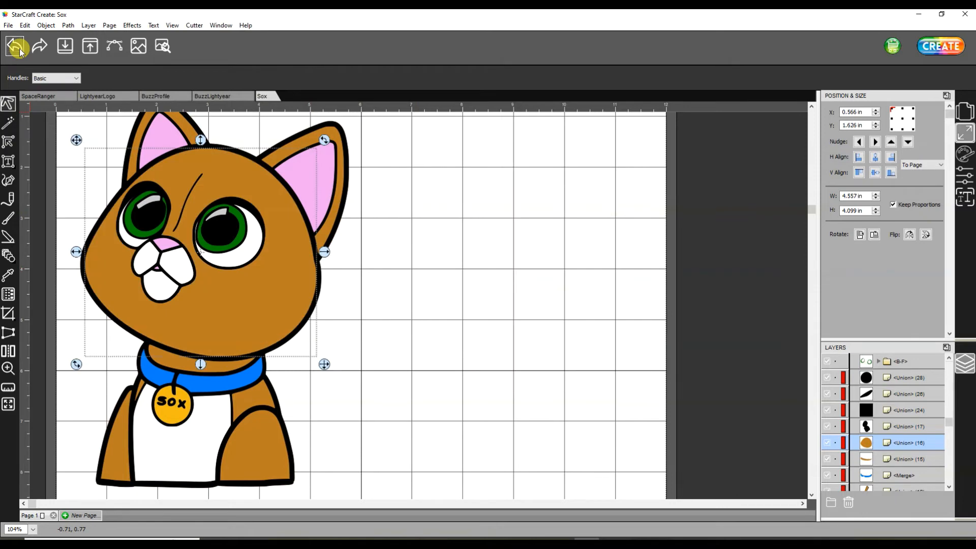
click(477, 227)
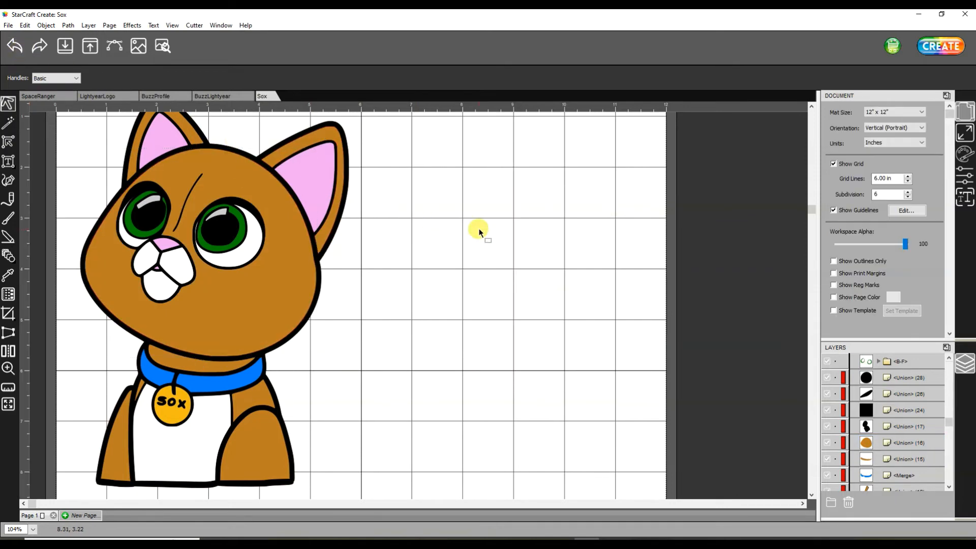
click(235, 173)
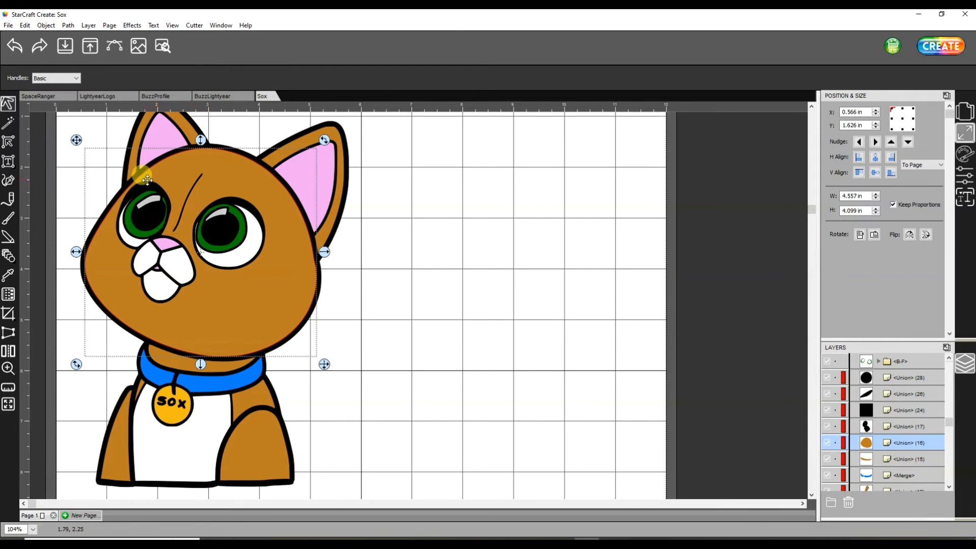
click(468, 208)
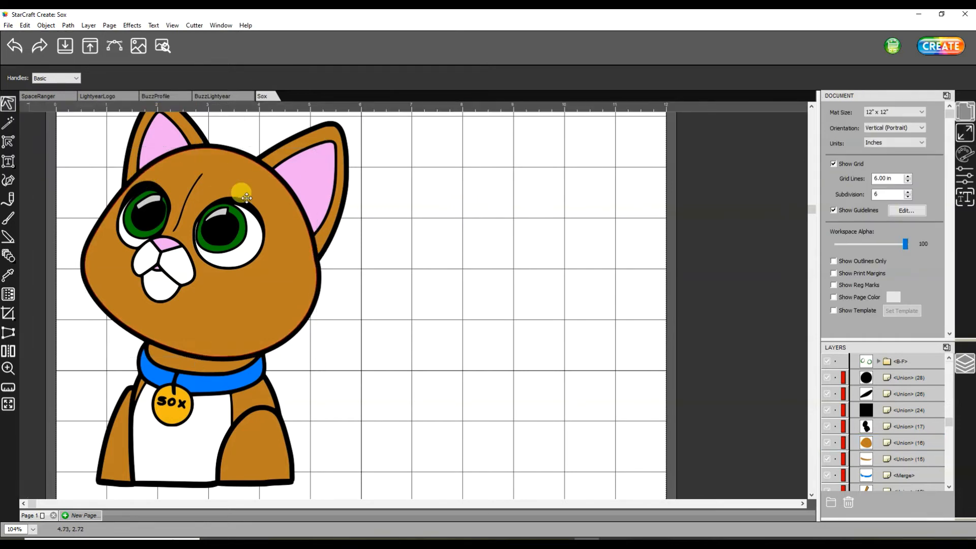
- Subtract the black shape around the left-hand eye and muzzle from the brown face with Back Minus Front
click(158, 187)
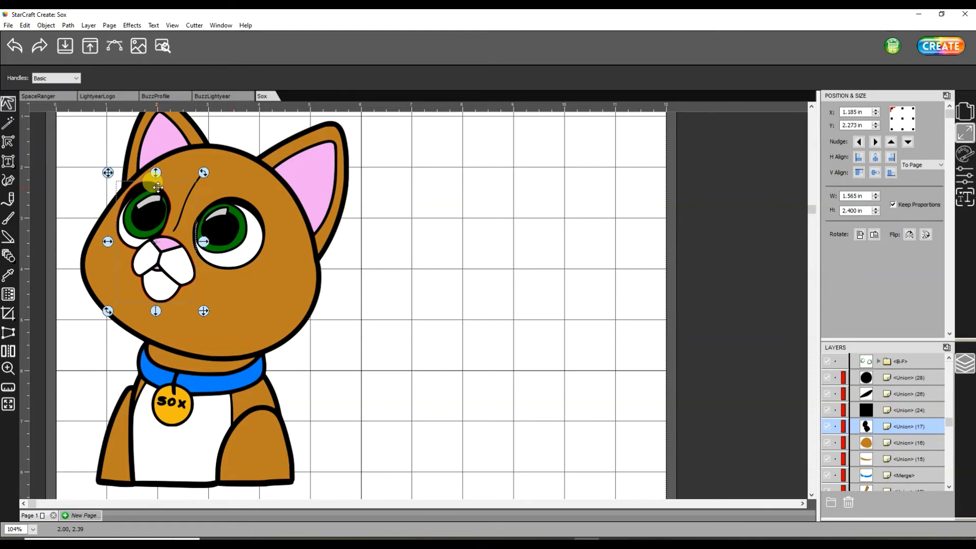
shift+click(243, 169)
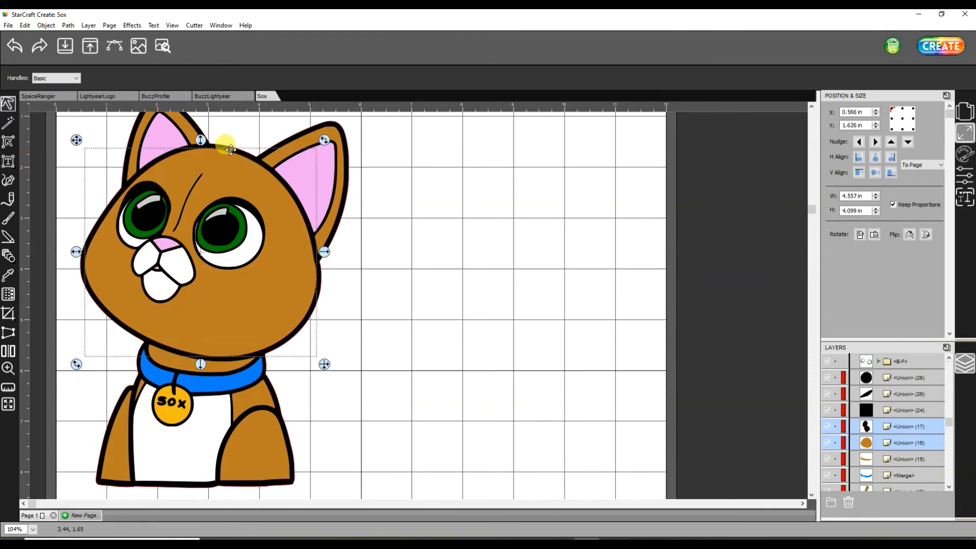
click(68, 26)
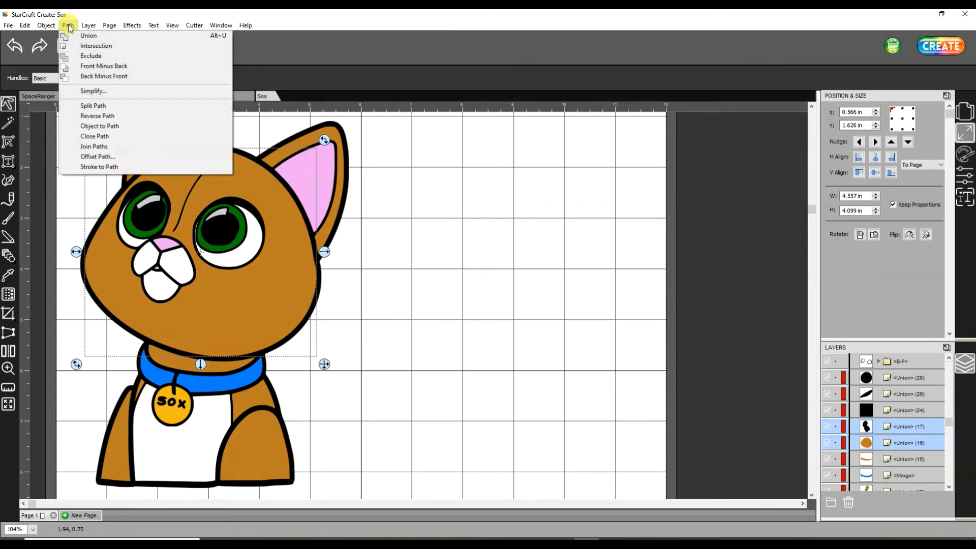
click(95, 76)
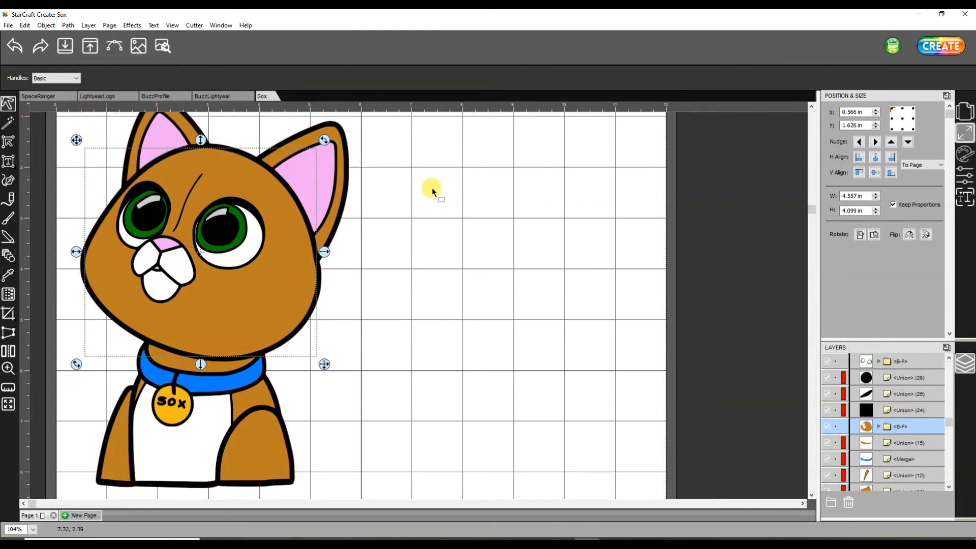
click(445, 197)
- Move the cut brown face onto the empty page to inspect its eye and muzzle opening, and undo the move
drag(229, 289, 527, 294)
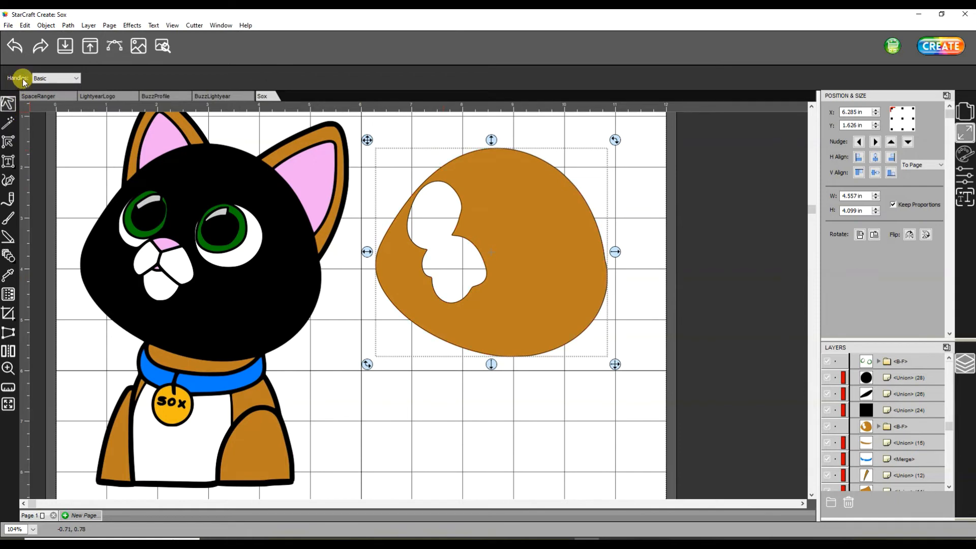
click(14, 48)
click(457, 224)
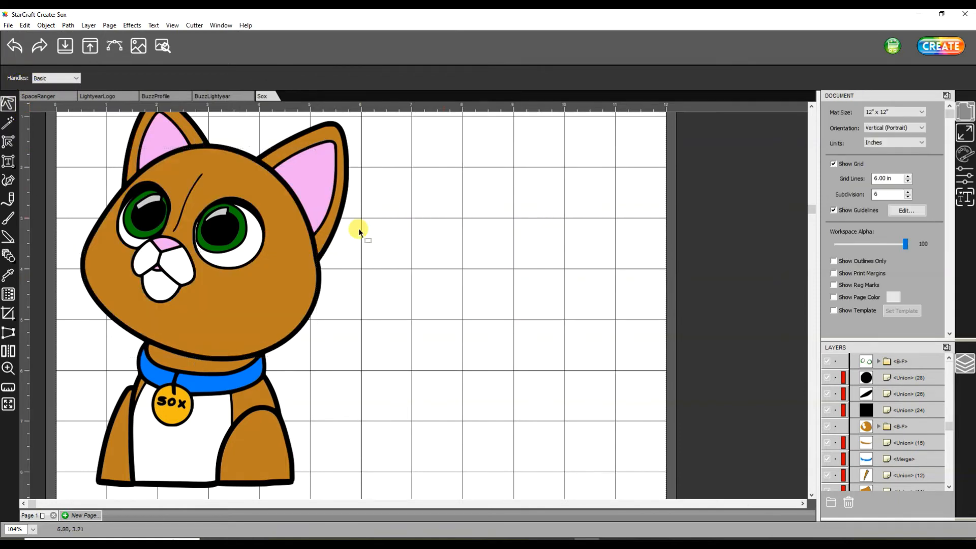
- Subtract the black circle of the right-hand eye from the brown face with Back Minus Front
click(254, 206)
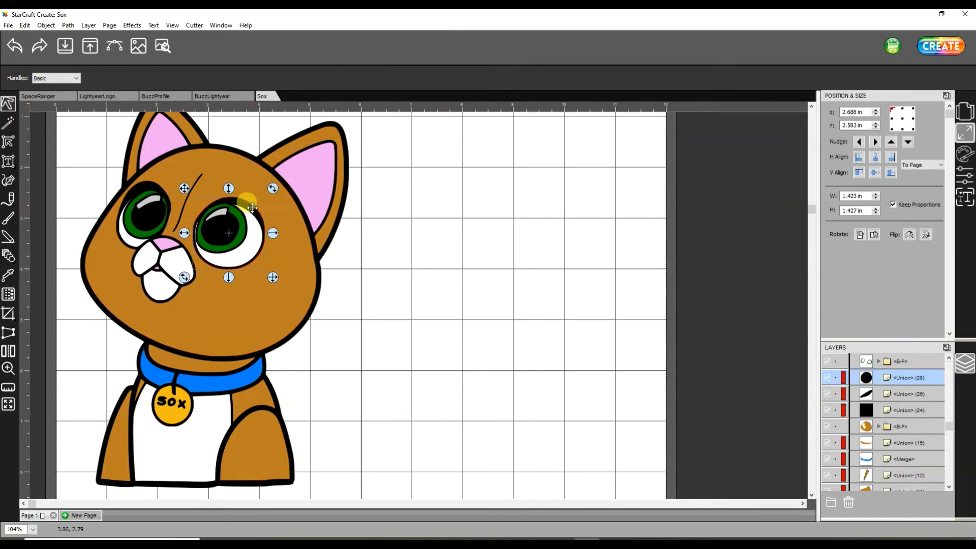
click(299, 274)
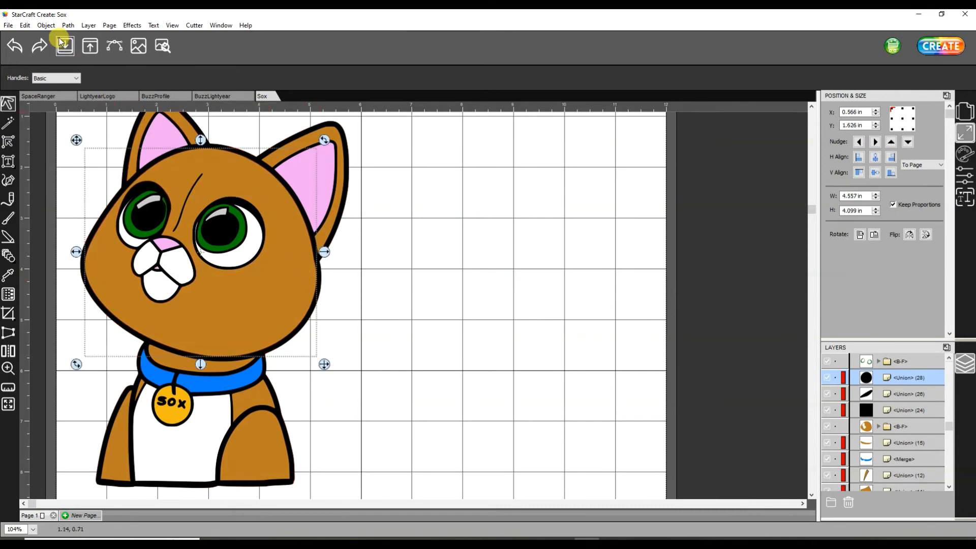
click(68, 25)
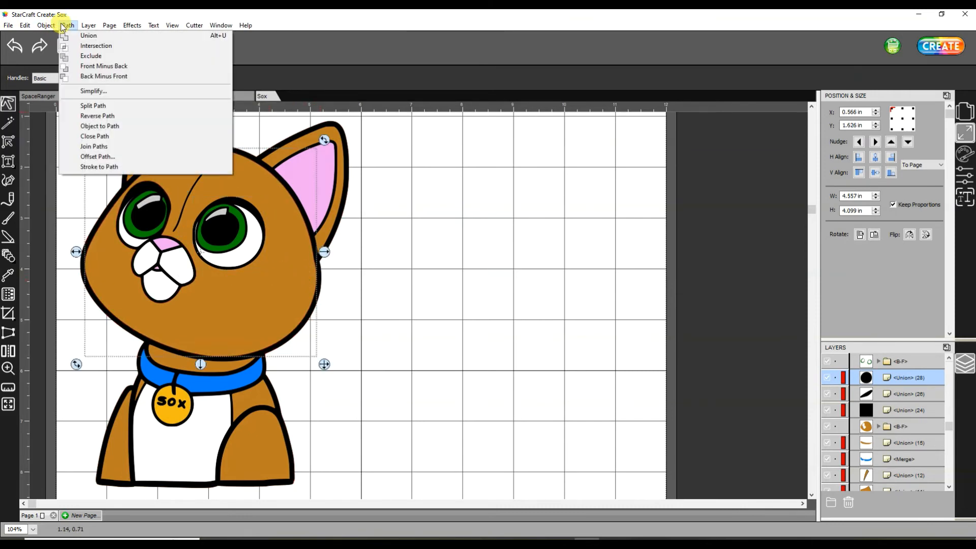
click(99, 76)
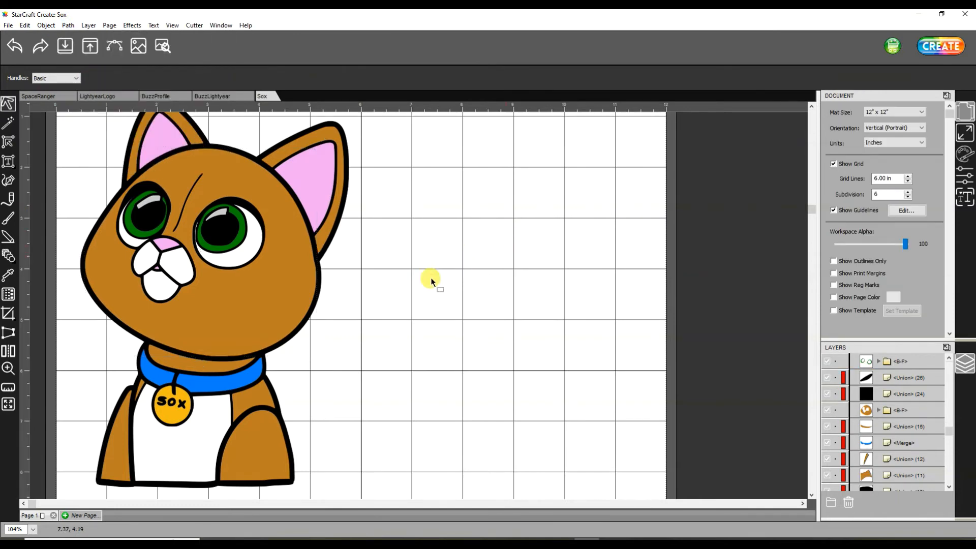
- Merge the brown ears, cut-out face, neck, body and leg pieces into one shape
click(132, 156)
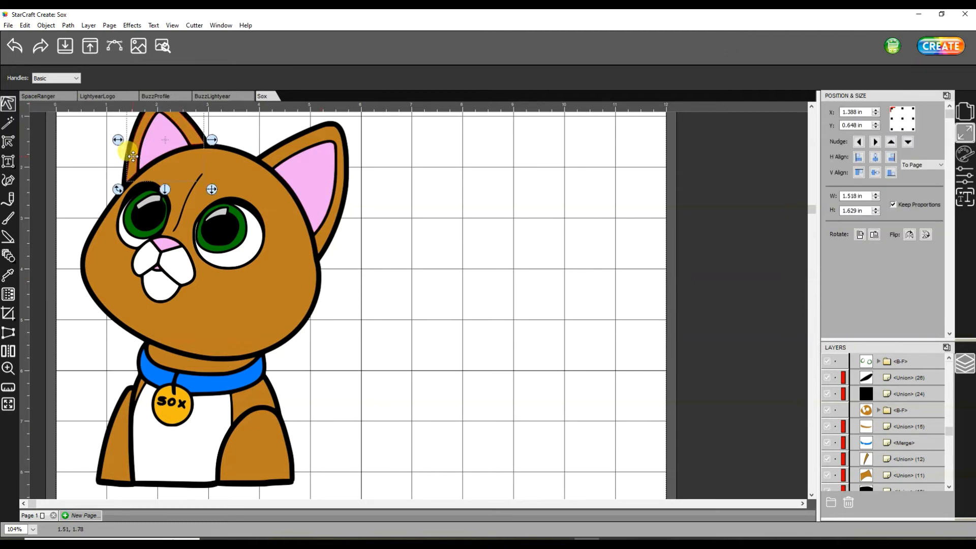
click(317, 132)
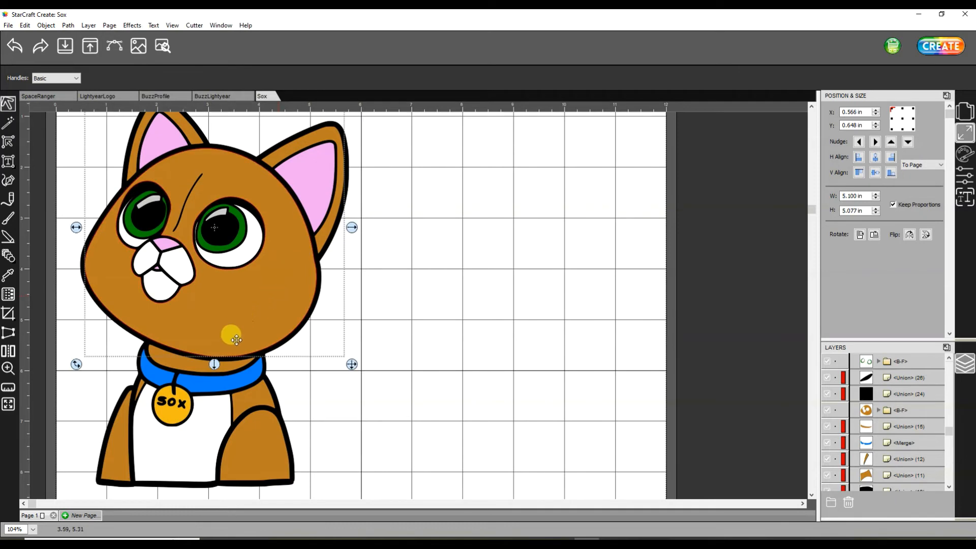
click(182, 363)
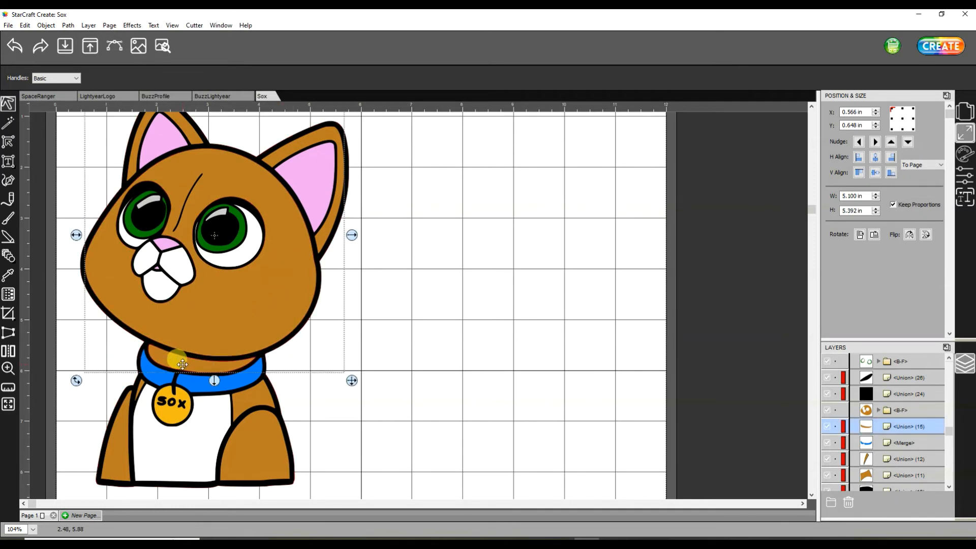
shift+click(135, 389)
shift+click(118, 441)
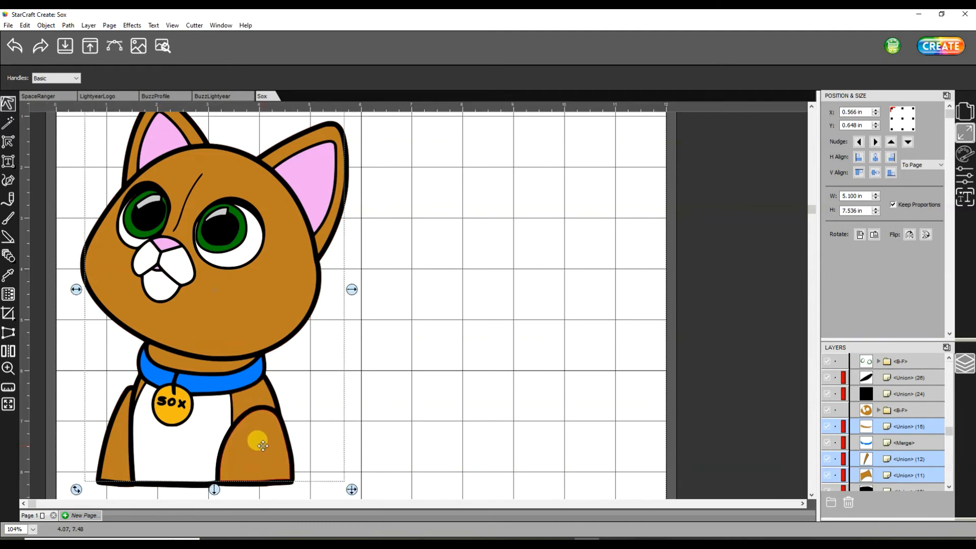
click(67, 26)
mouse_move(54, 27)
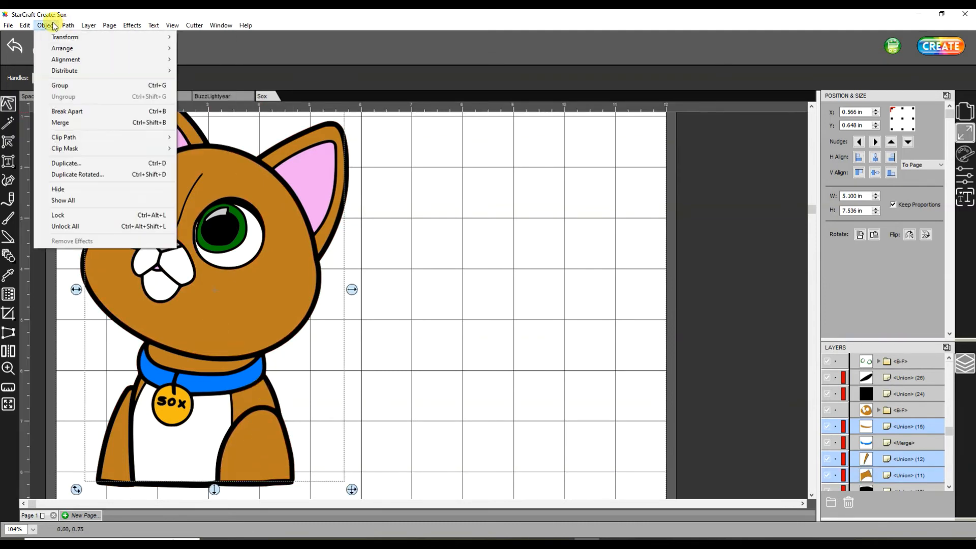
click(67, 124)
- Move the merged brown shape onto the empty page to check its pieces and openings, and undo the move
click(262, 317)
drag(268, 322, 571, 331)
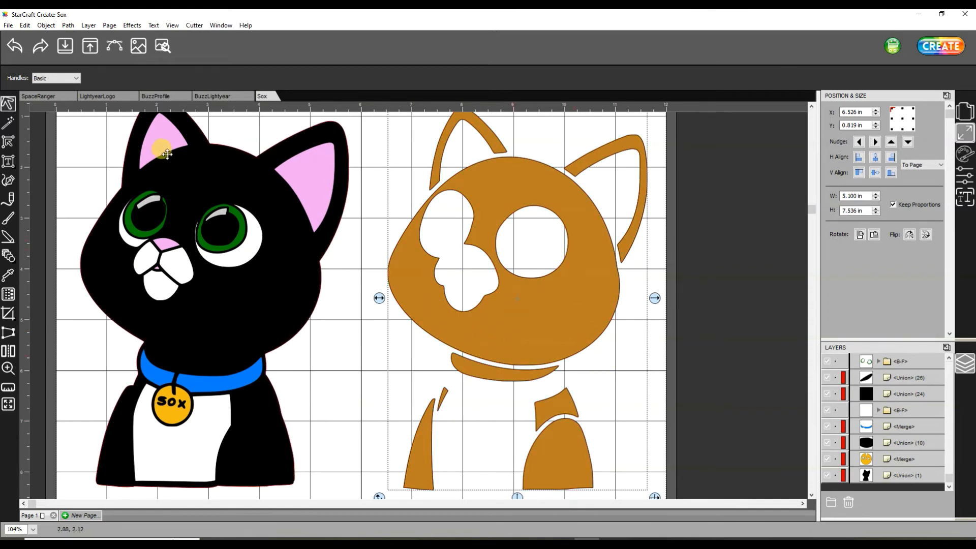
click(13, 46)
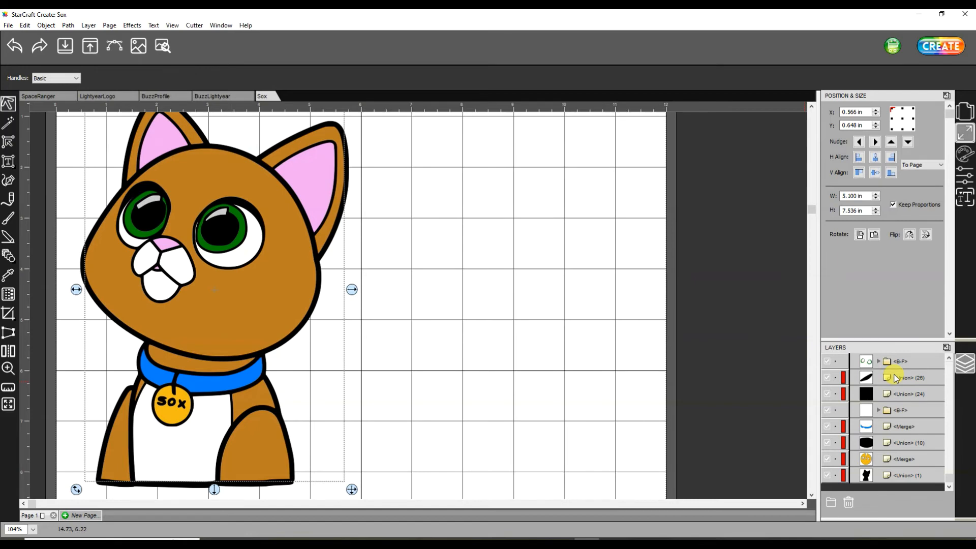
- Check which artwork pieces the blank group layer and the <Union> (26) layer hold
click(865, 415)
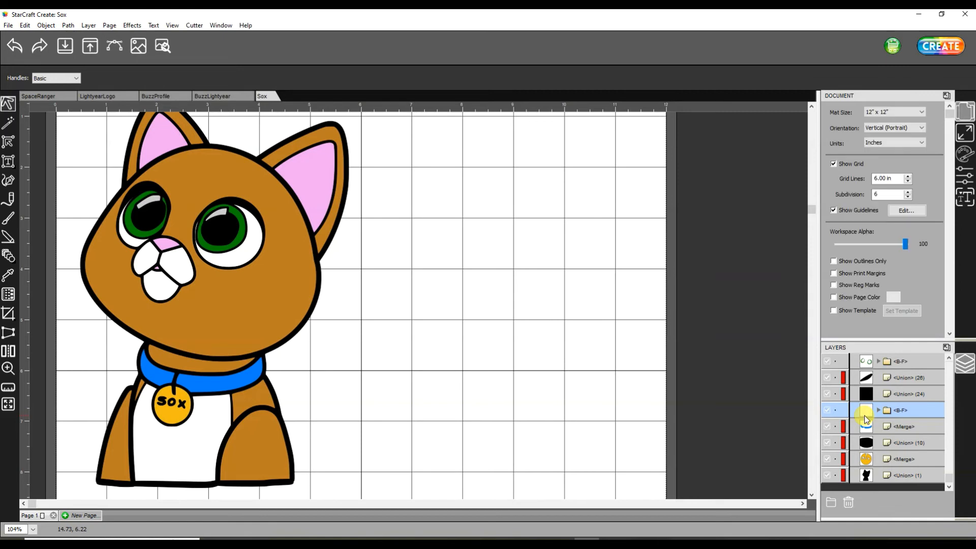
scroll(477, 330, up, 1)
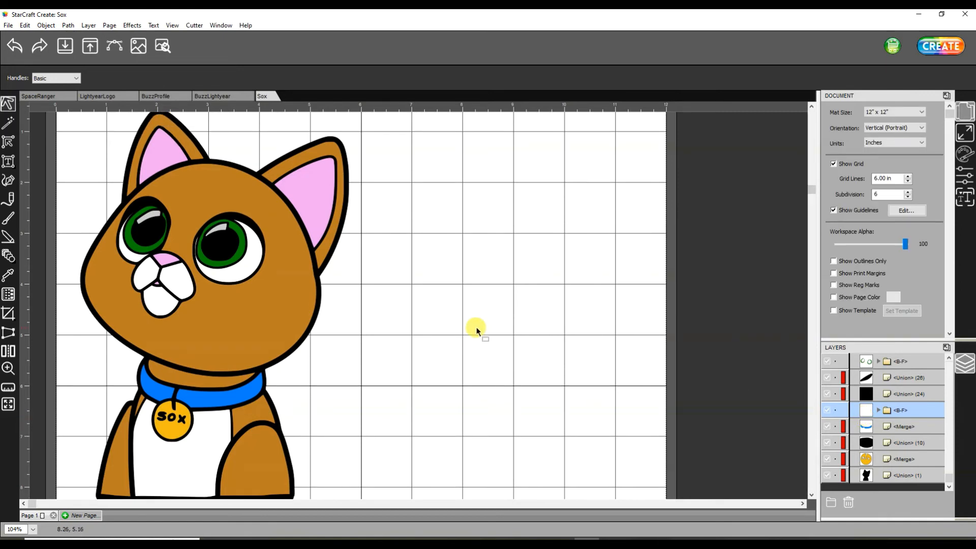
scroll(477, 330, up, 1)
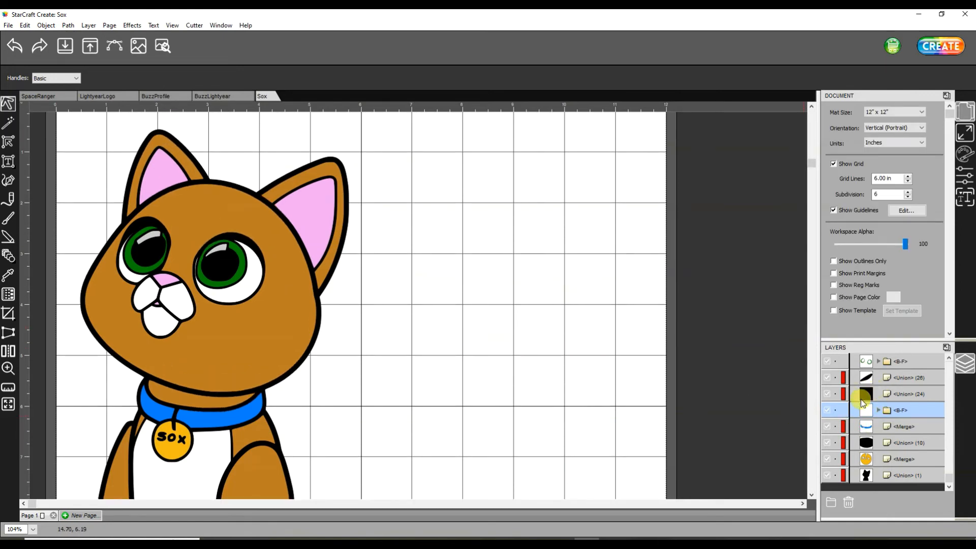
click(826, 410)
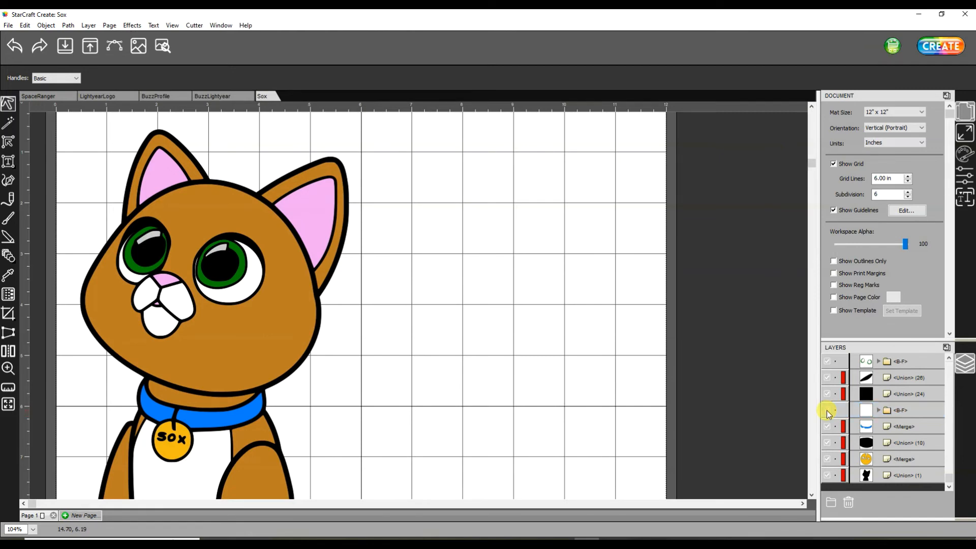
click(866, 380)
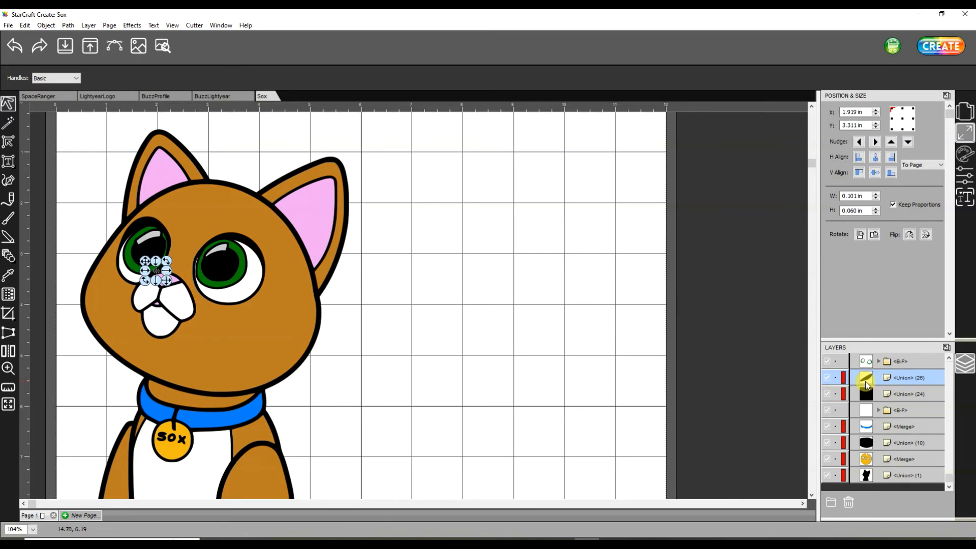
- Hide the layers of the green irises, the blue collar and the gold name tag
click(826, 362)
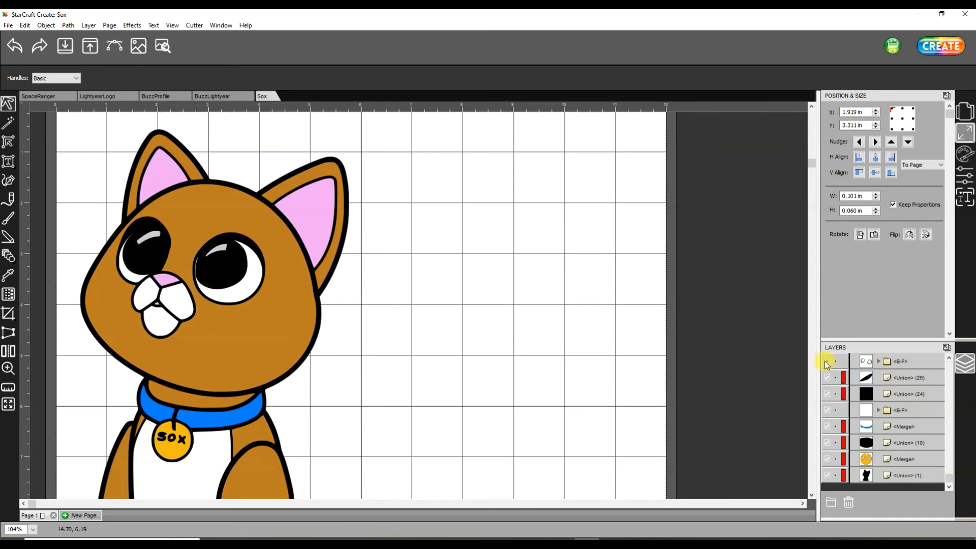
click(827, 426)
click(828, 459)
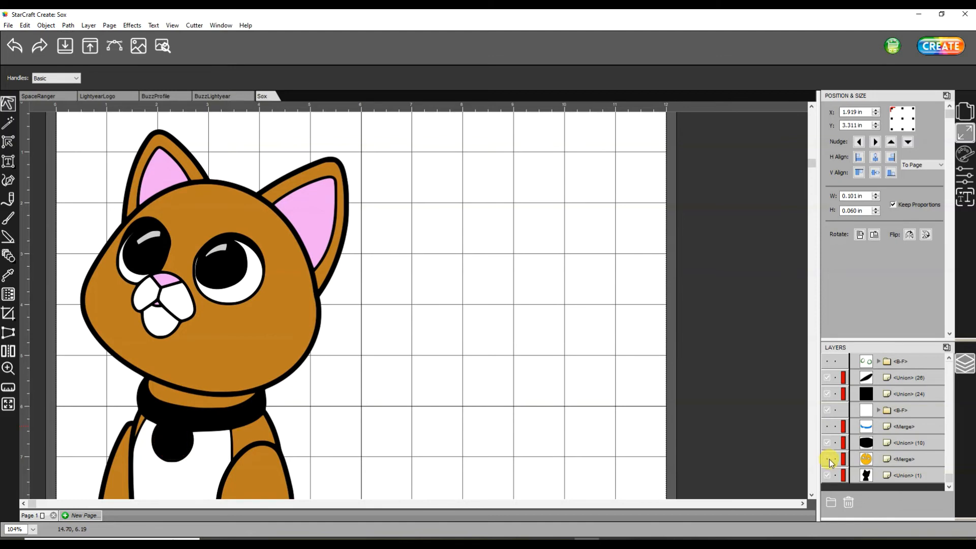
scroll(857, 444, down, 1)
scroll(857, 444, up, 3)
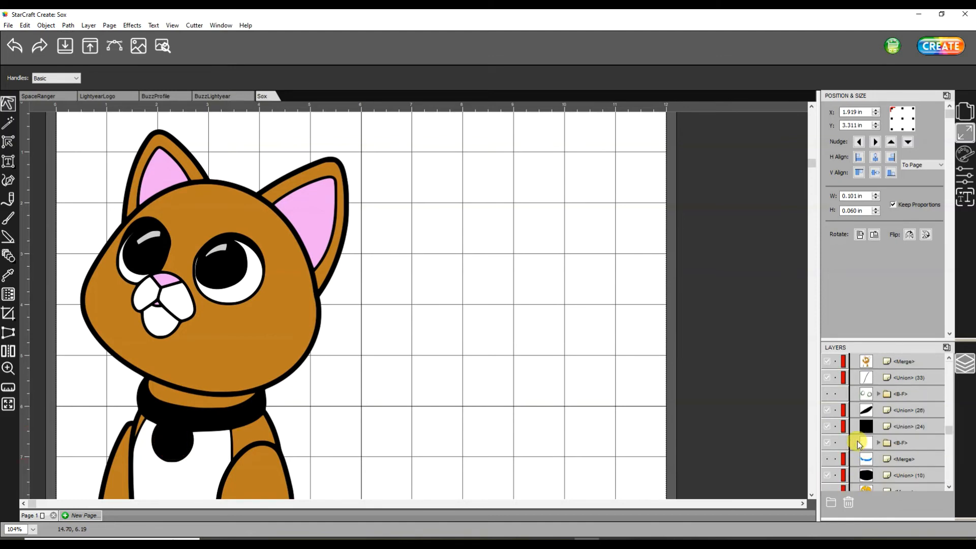
- Hide the layers of the merged brown, pink, grey highlight and white parts so only black shapes show
click(825, 362)
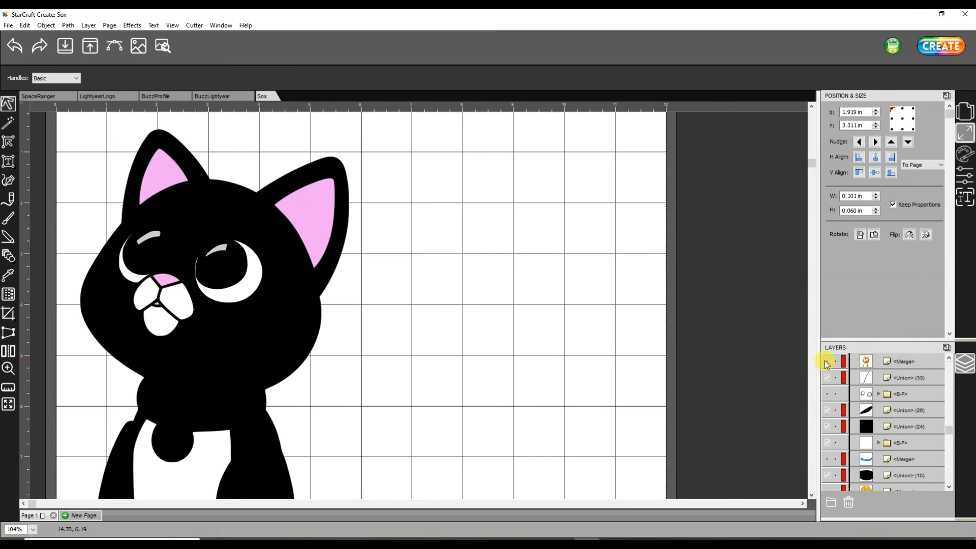
scroll(826, 363, up, 3)
click(826, 394)
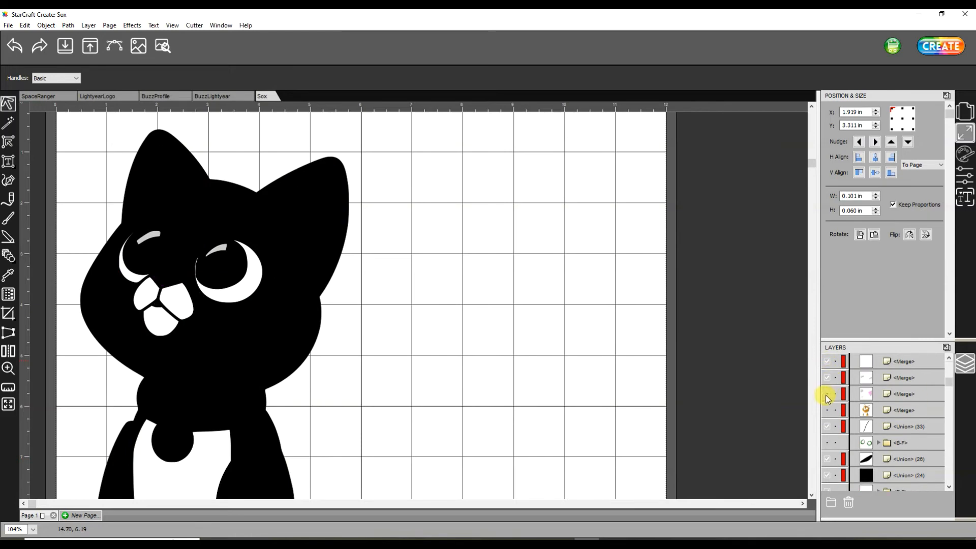
click(827, 362)
scroll(629, 360, down, 2)
scroll(635, 360, down, 1)
- Combine all the visible black shapes of the cat into a single silhouette with Union
click(866, 427)
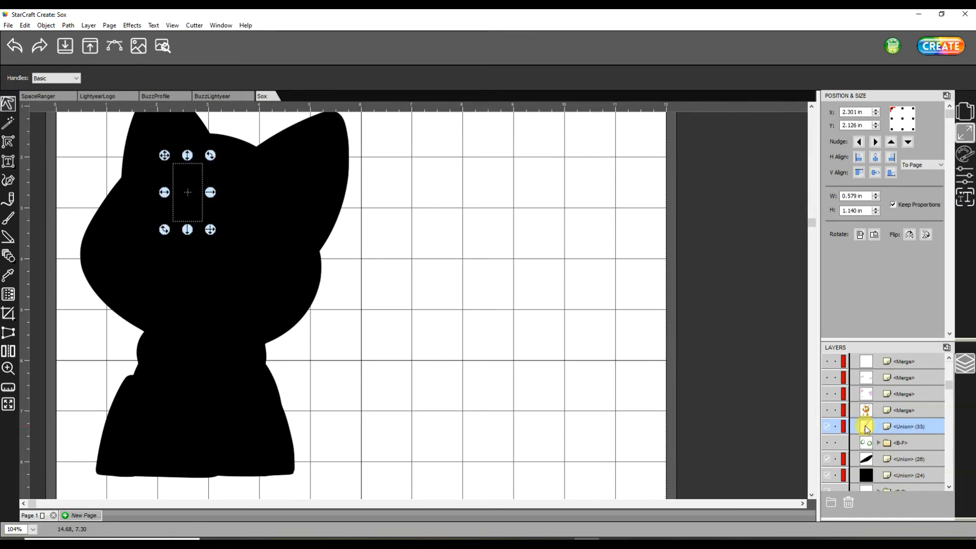
click(584, 392)
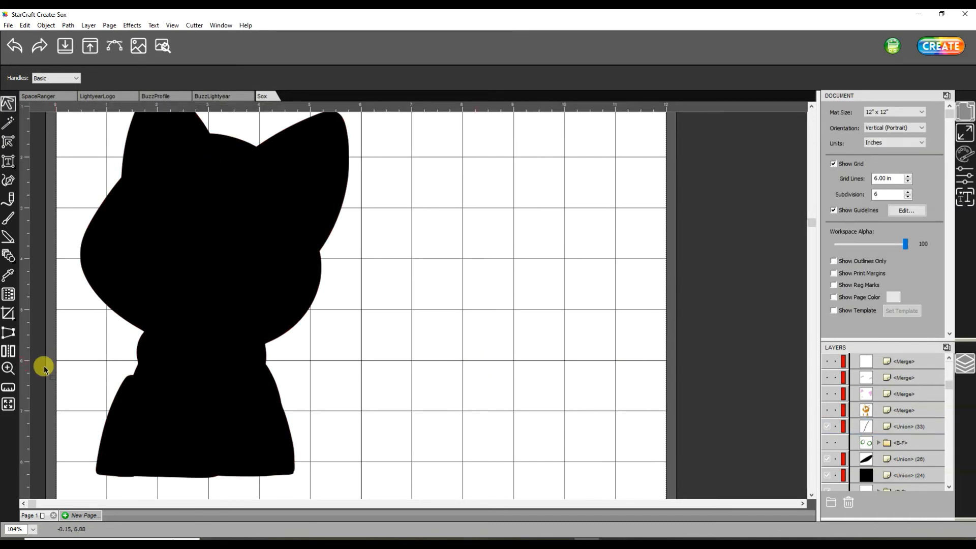
click(9, 369)
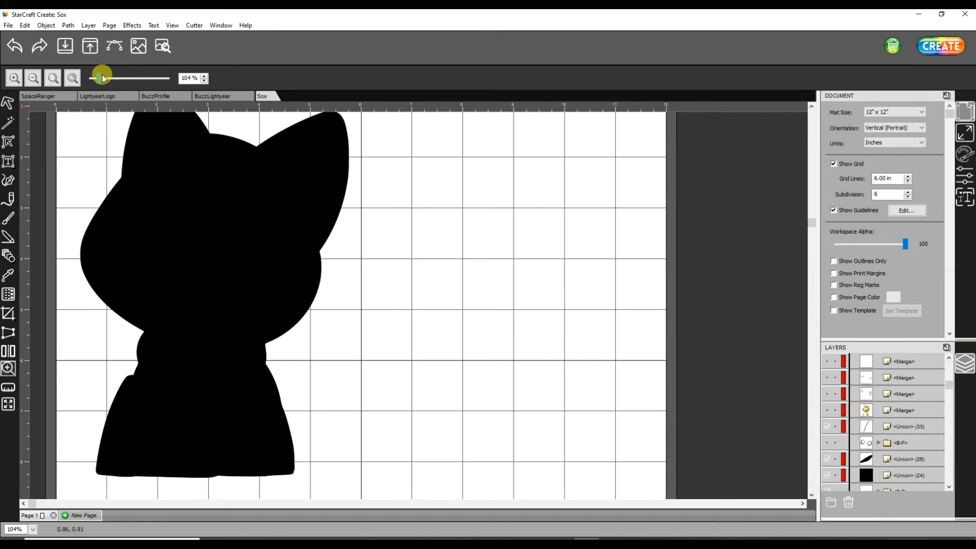
drag(100, 79, 96, 77)
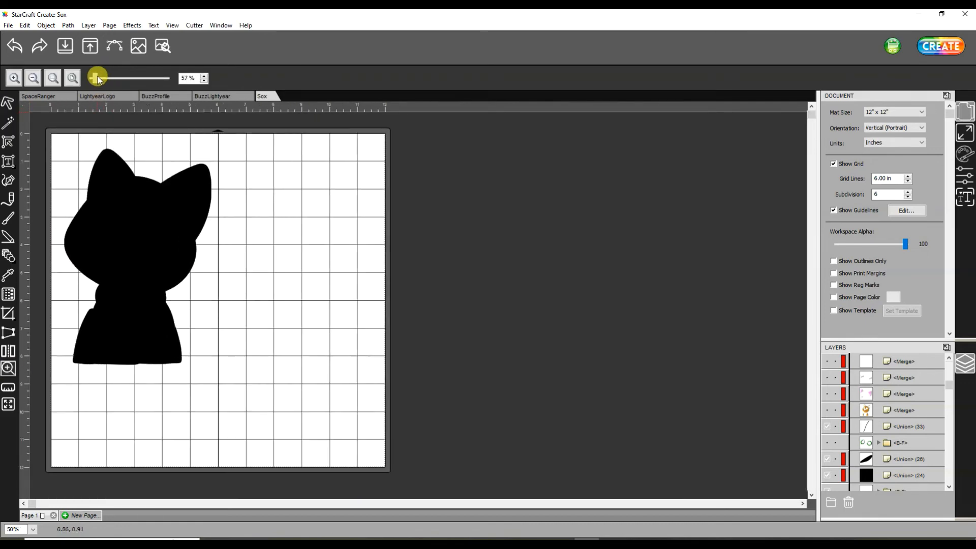
click(7, 103)
drag(216, 329, 279, 383)
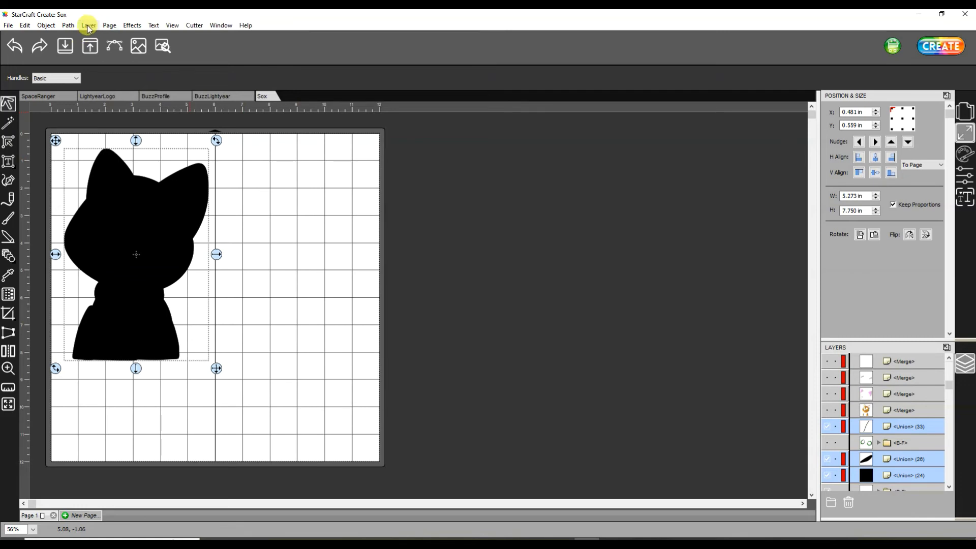
click(68, 25)
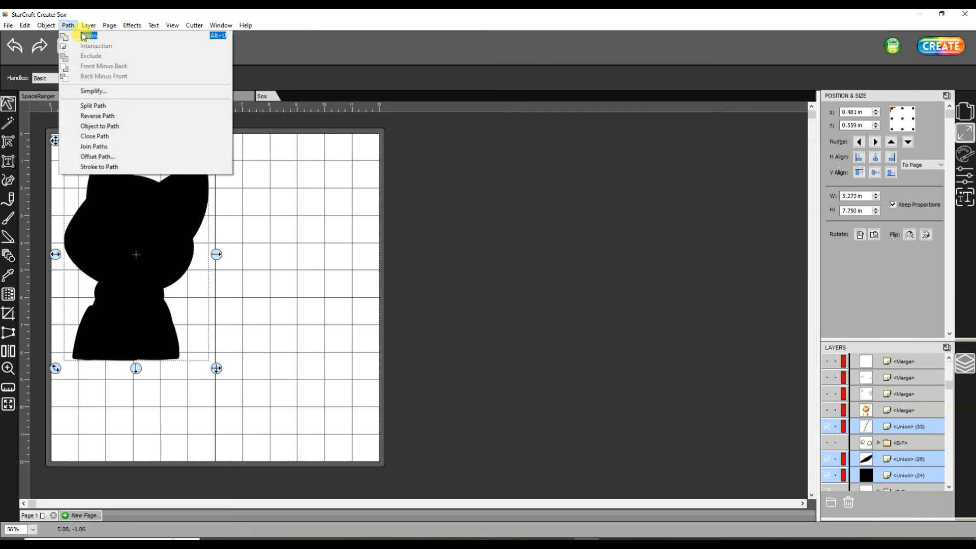
click(86, 37)
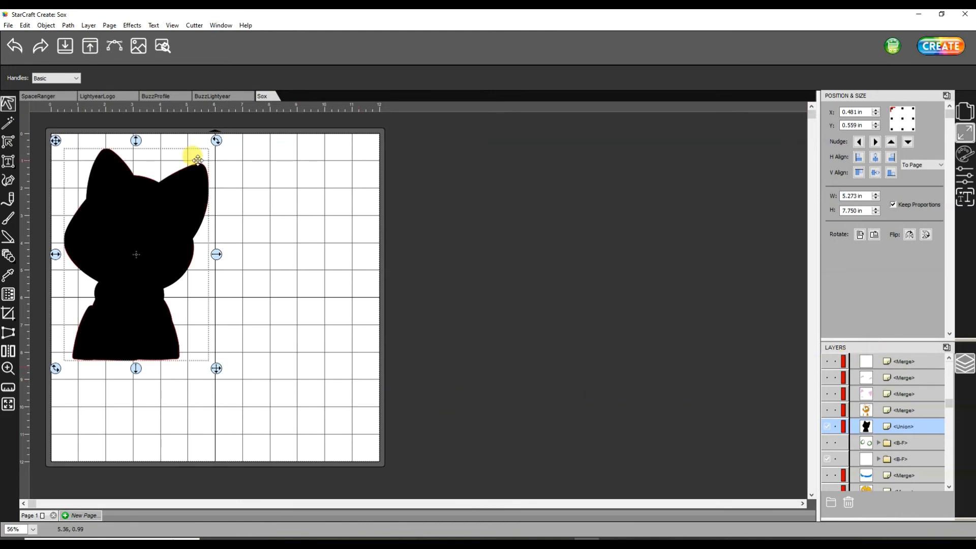
- Show the merged white, grey highlight, pink and brown layers of the cat again over the black silhouette
click(827, 362)
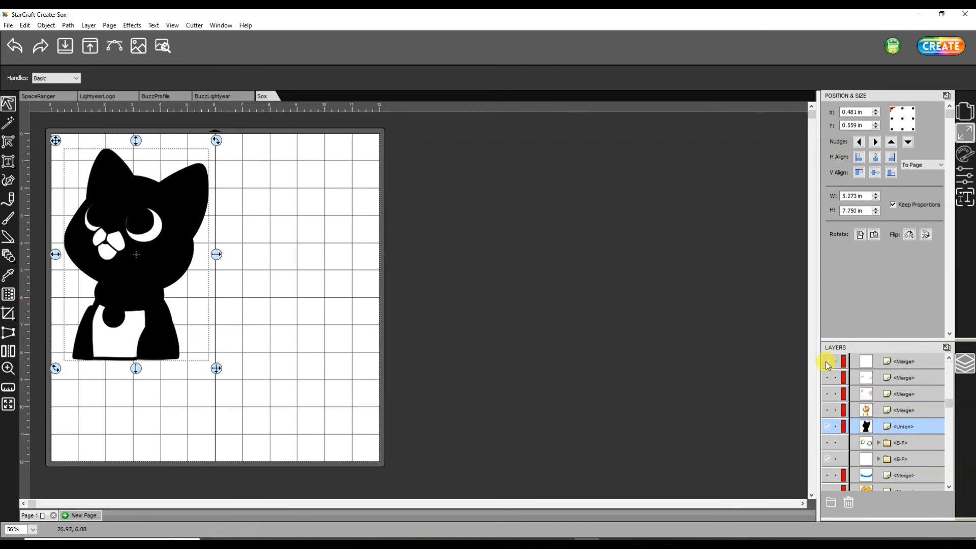
click(824, 396)
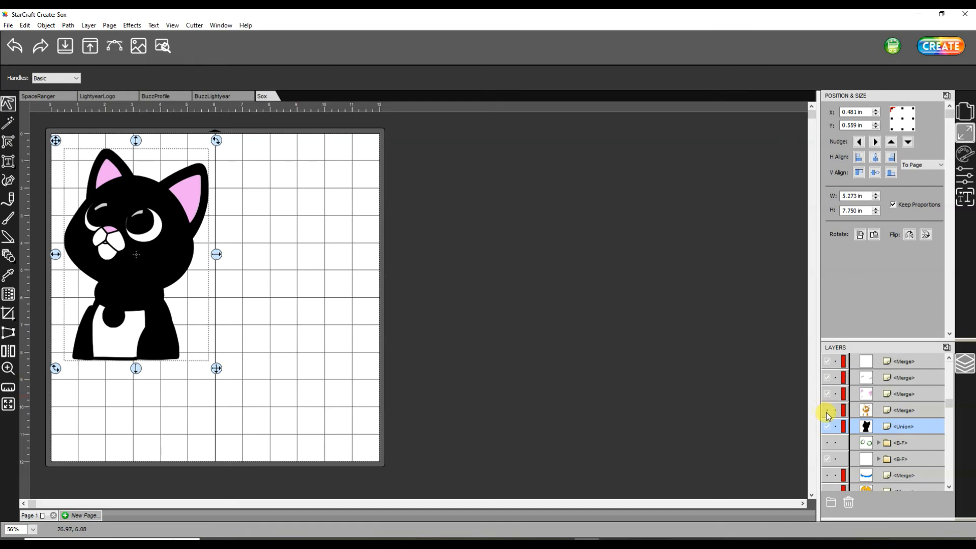
click(828, 411)
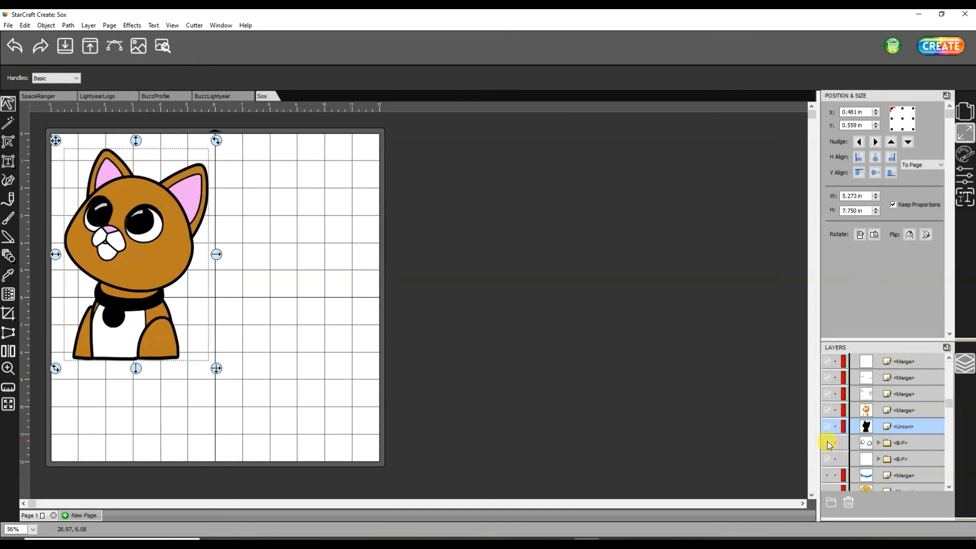
- Show the green irises layer and arrange it at the top of the layer stack
click(827, 442)
click(878, 442)
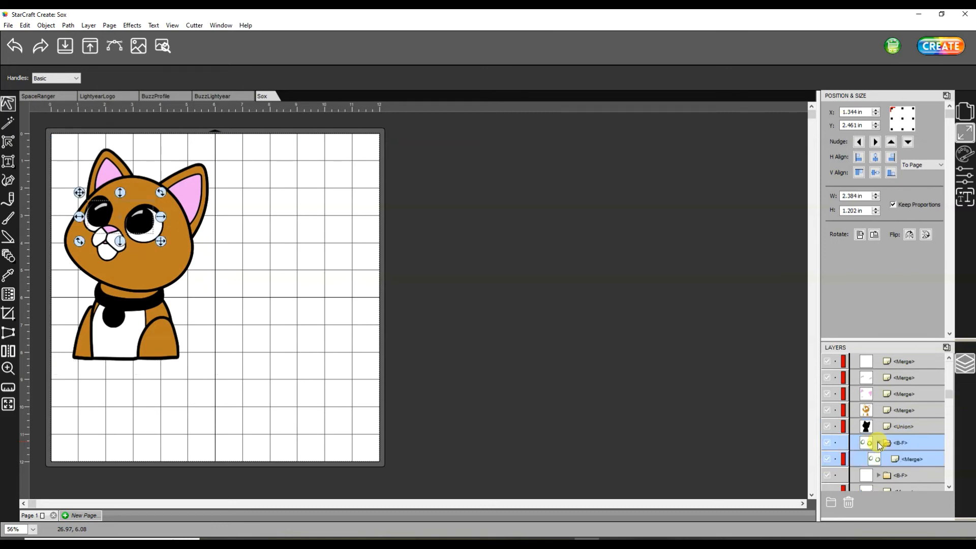
click(89, 25)
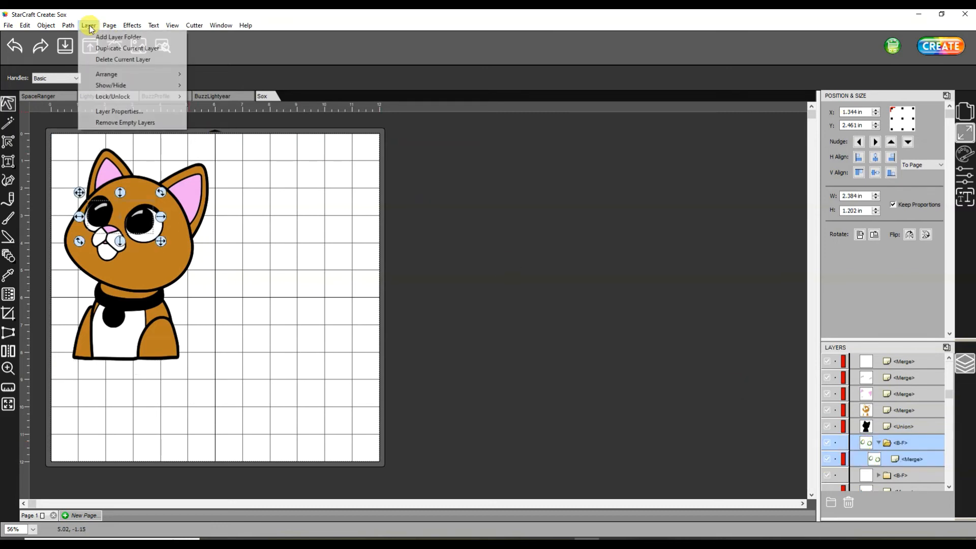
mouse_move(107, 74)
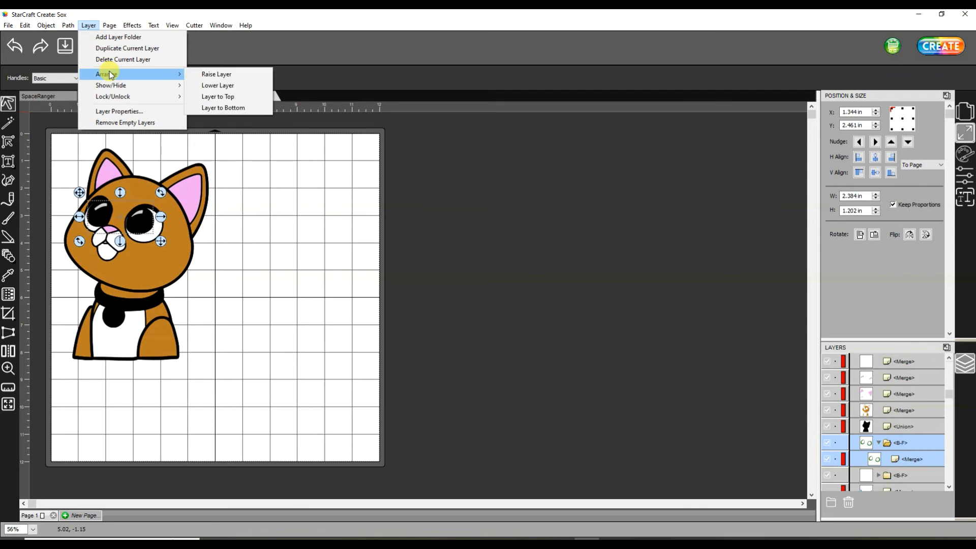
click(218, 97)
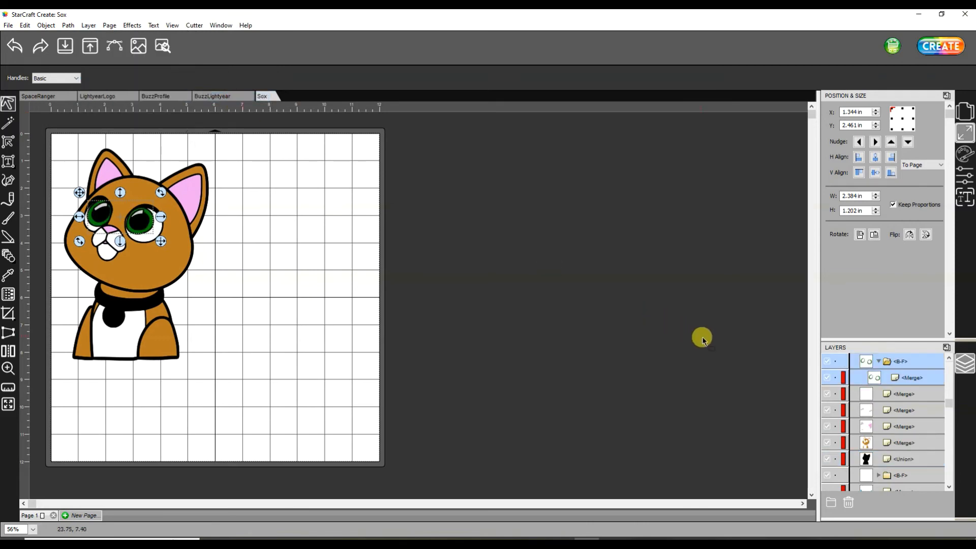
- Show the blue collar and gold name tag layers, and arrange the collar at the top of the layer stack
scroll(865, 458, down, 1)
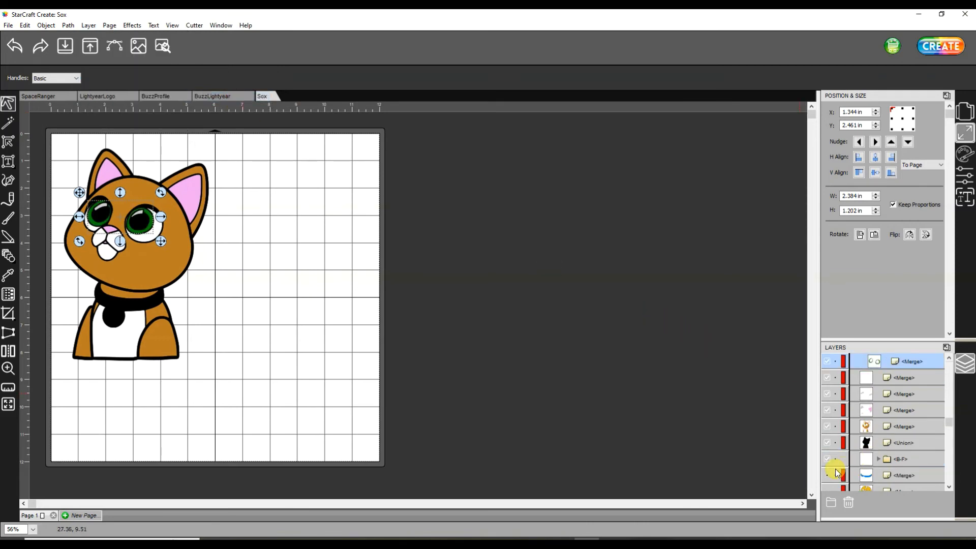
scroll(839, 460, down, 2)
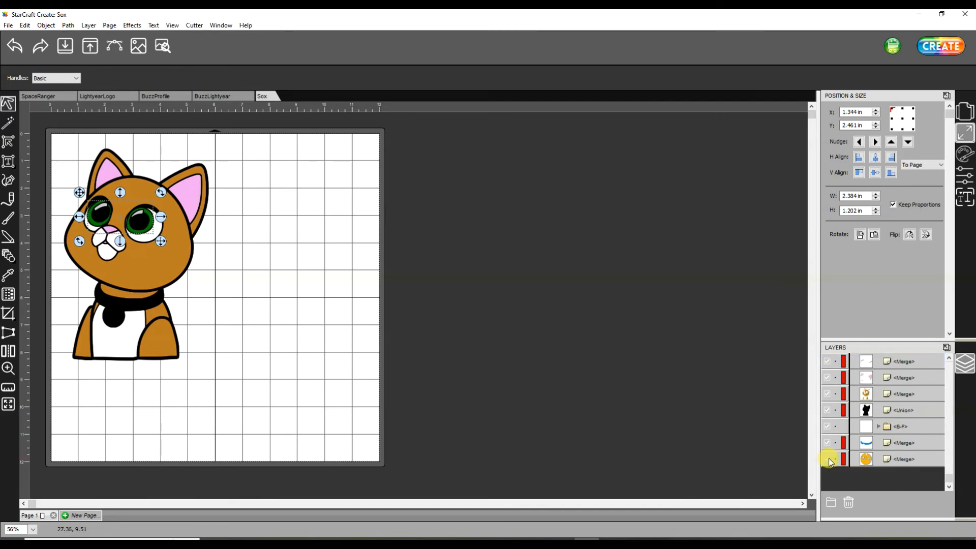
click(882, 441)
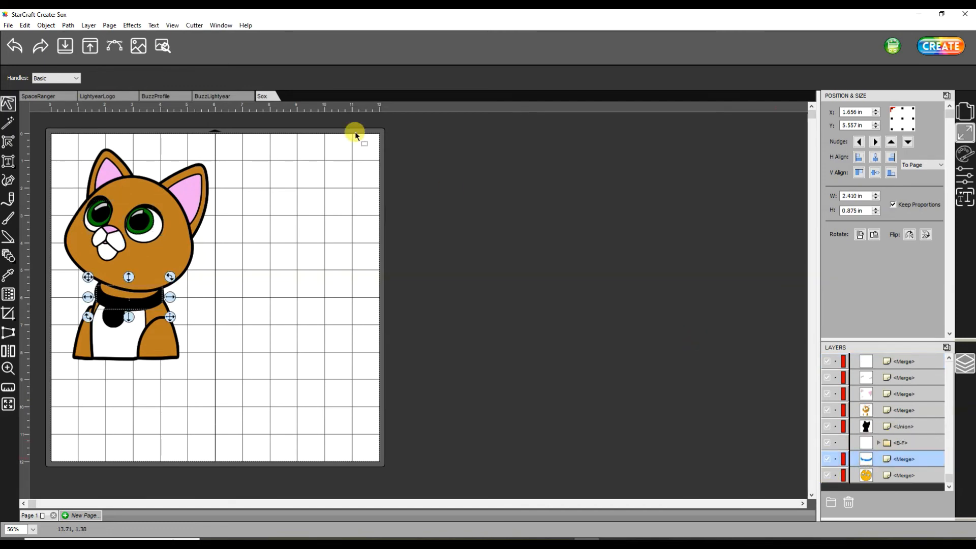
click(90, 27)
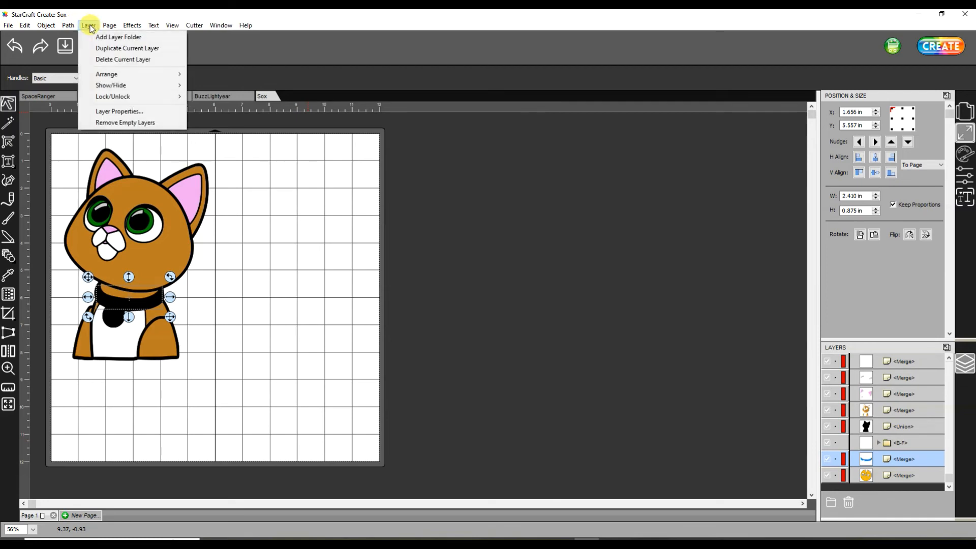
mouse_move(142, 74)
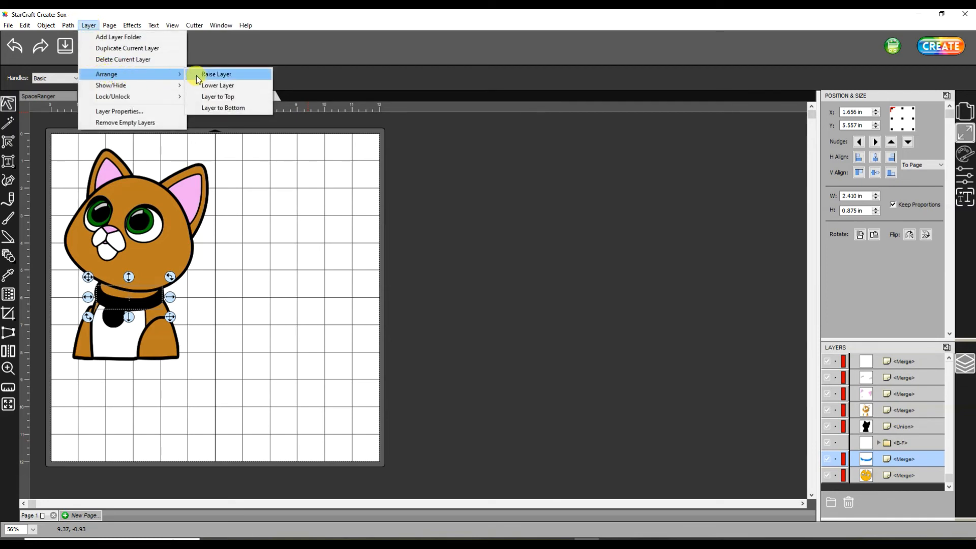
click(213, 96)
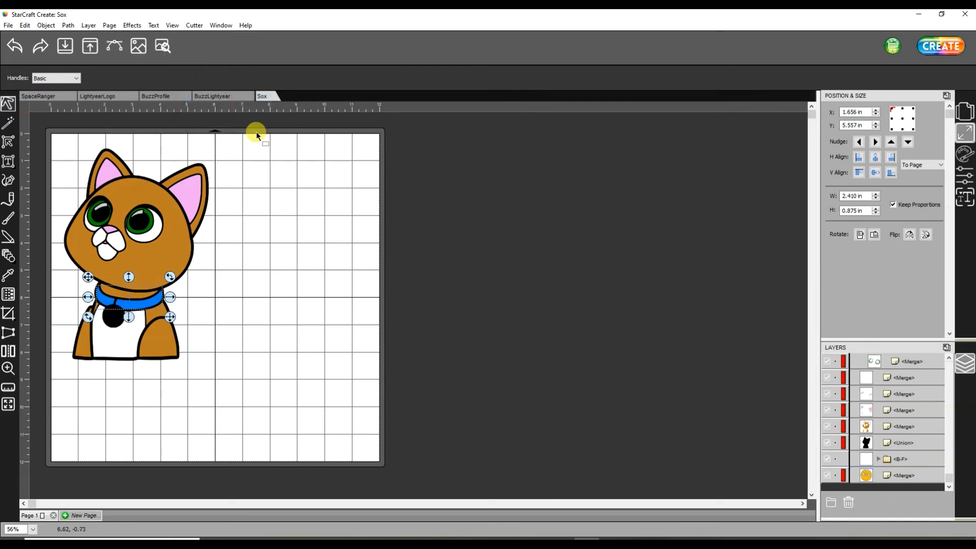
- Arrange the gold Sox name tag layer at the top of the layer stack and deselect it
click(888, 476)
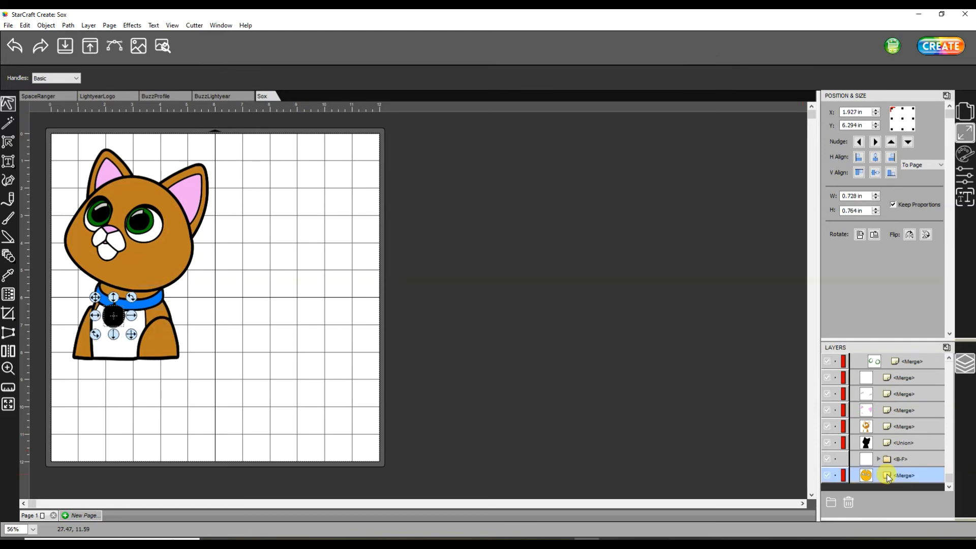
click(85, 26)
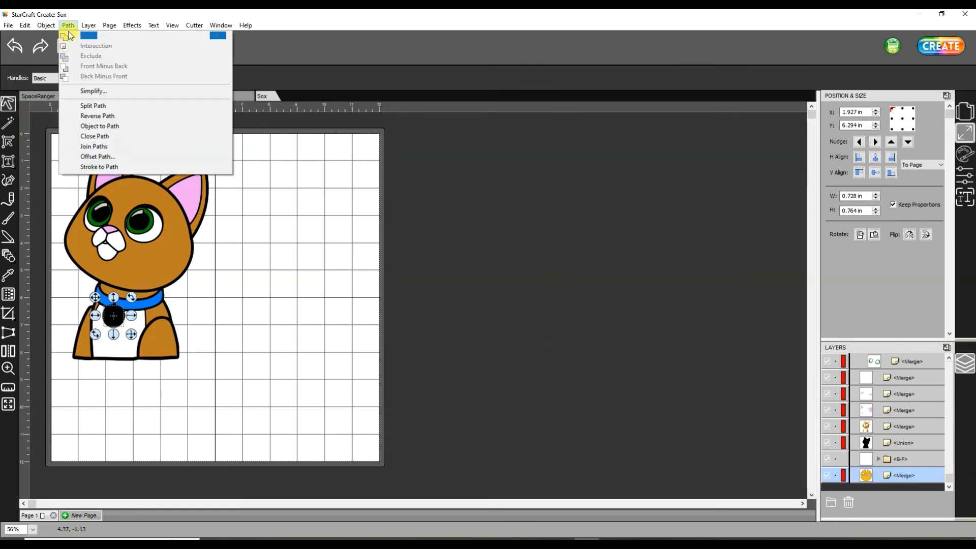
mouse_move(163, 75)
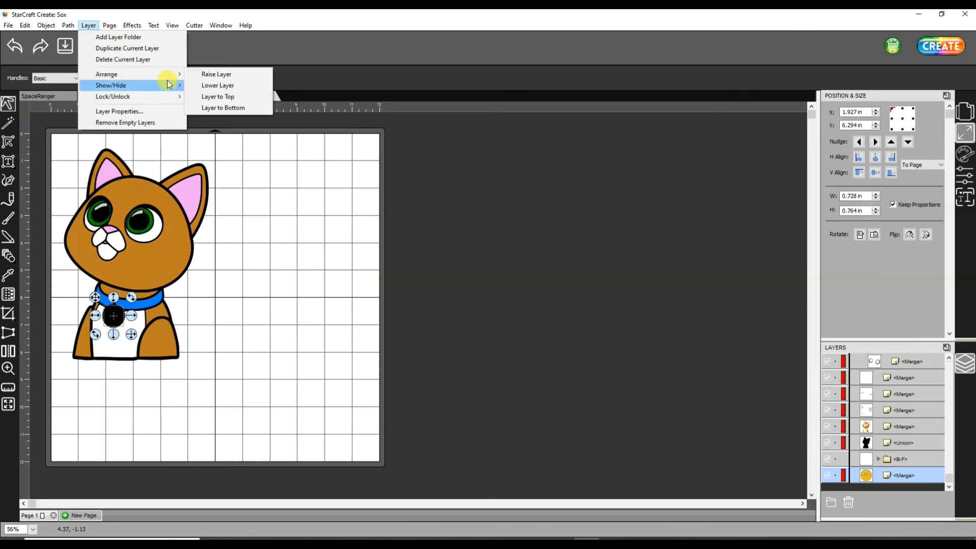
click(221, 108)
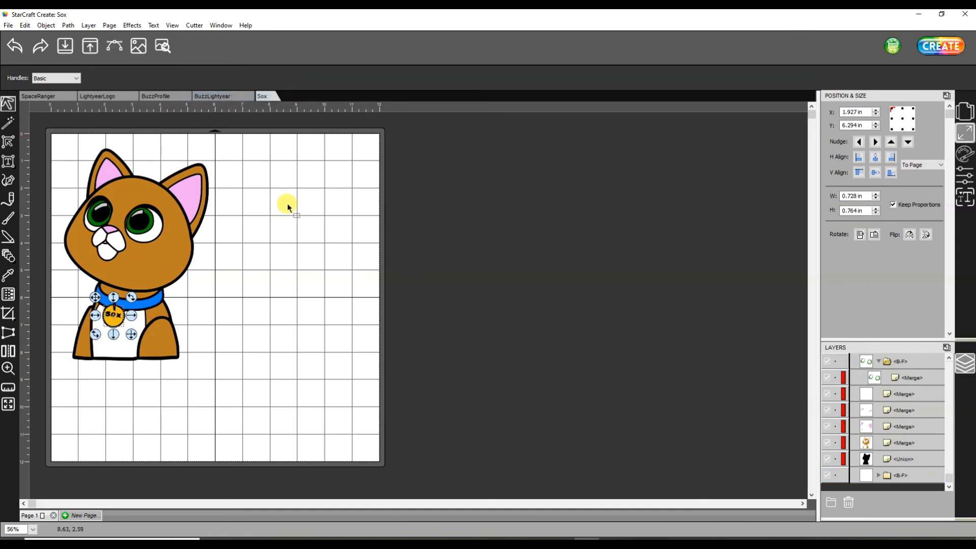
click(285, 205)
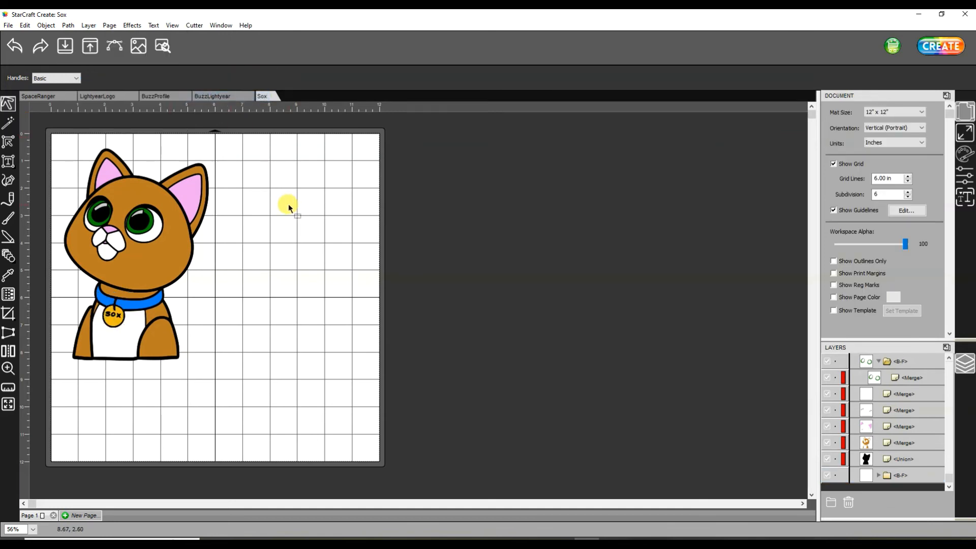
- Save the project as Sox.create in the Lightyear images folder, replacing the existing file
click(8, 25)
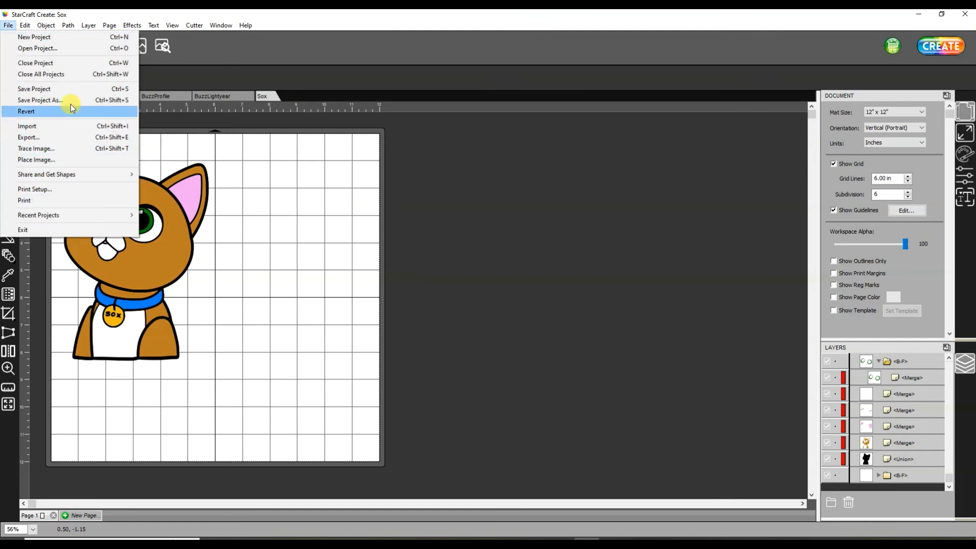
click(59, 90)
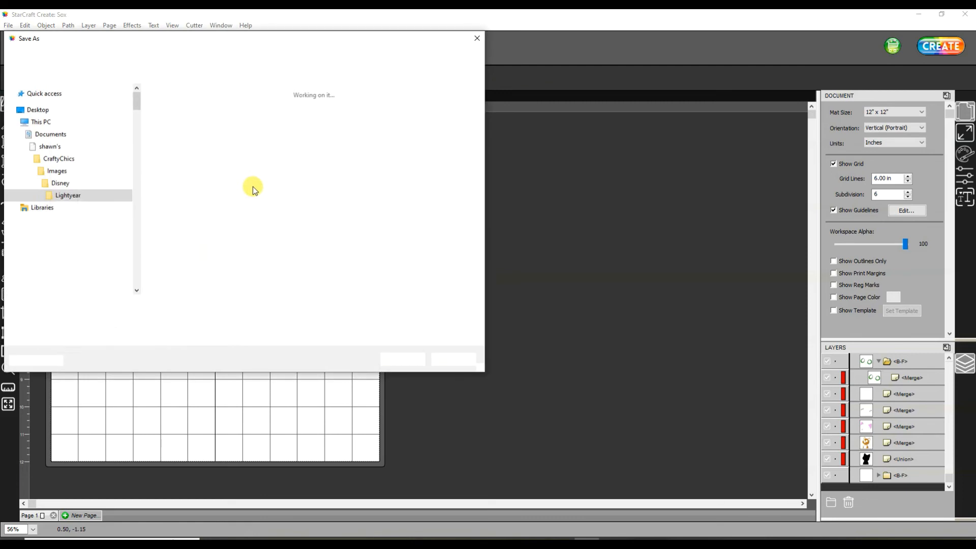
click(402, 360)
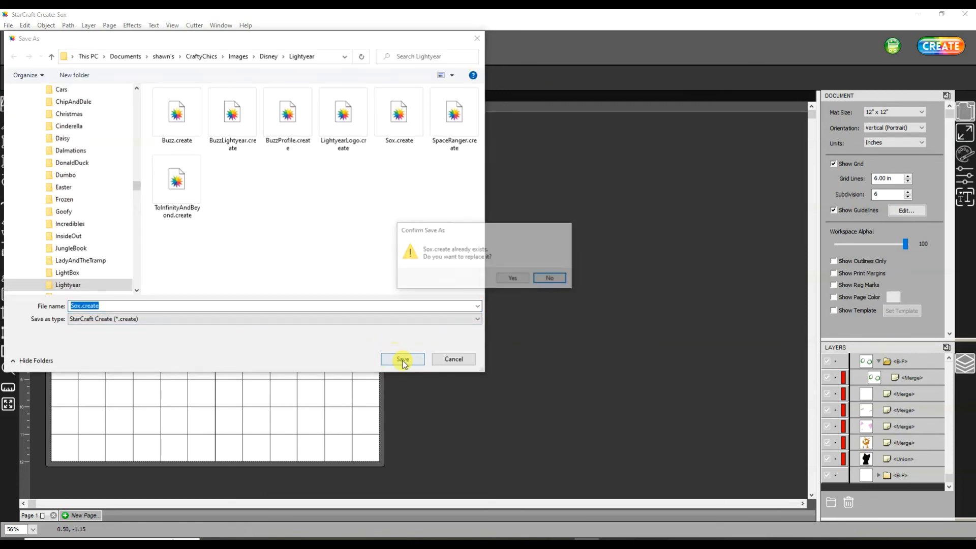
click(511, 278)
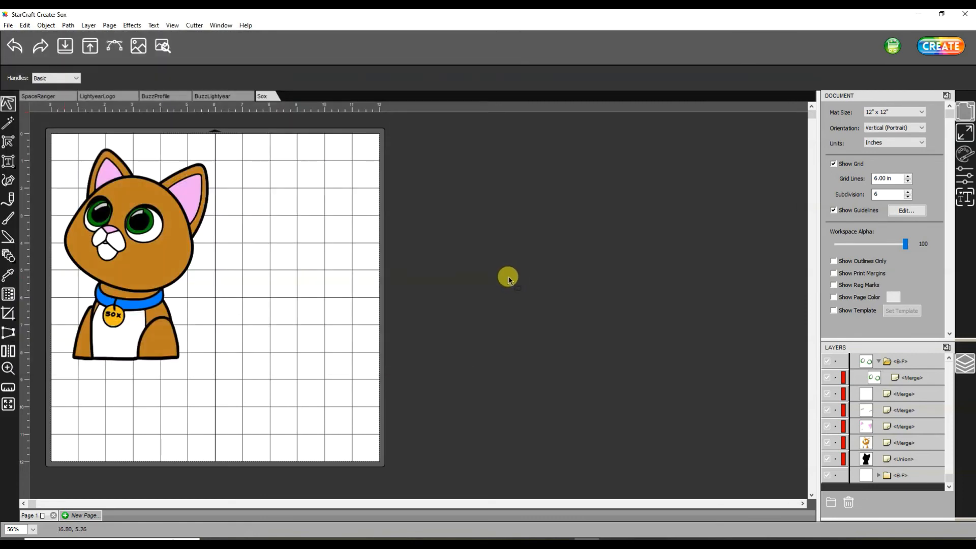
- Group all the pieces of the cat into a single object and clear the selection
drag(60, 139, 242, 386)
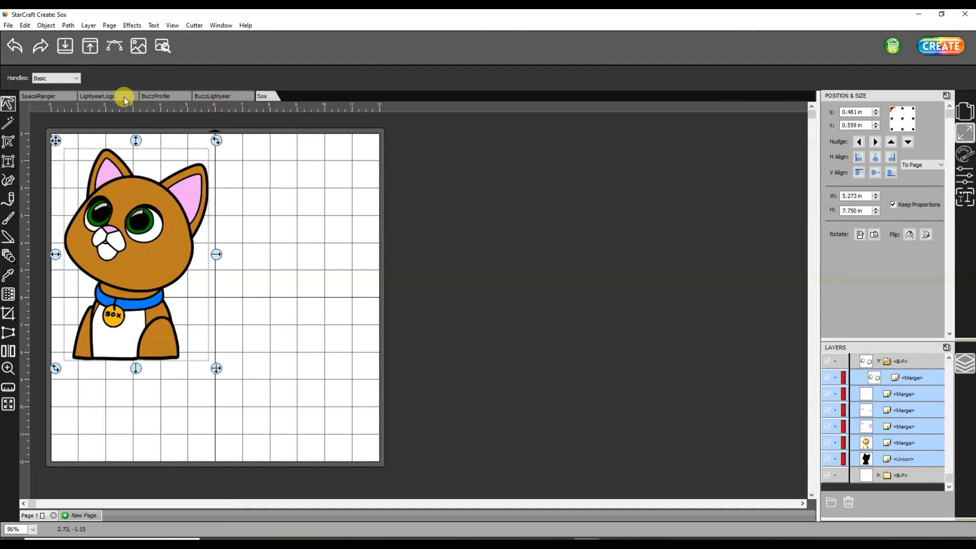
click(46, 25)
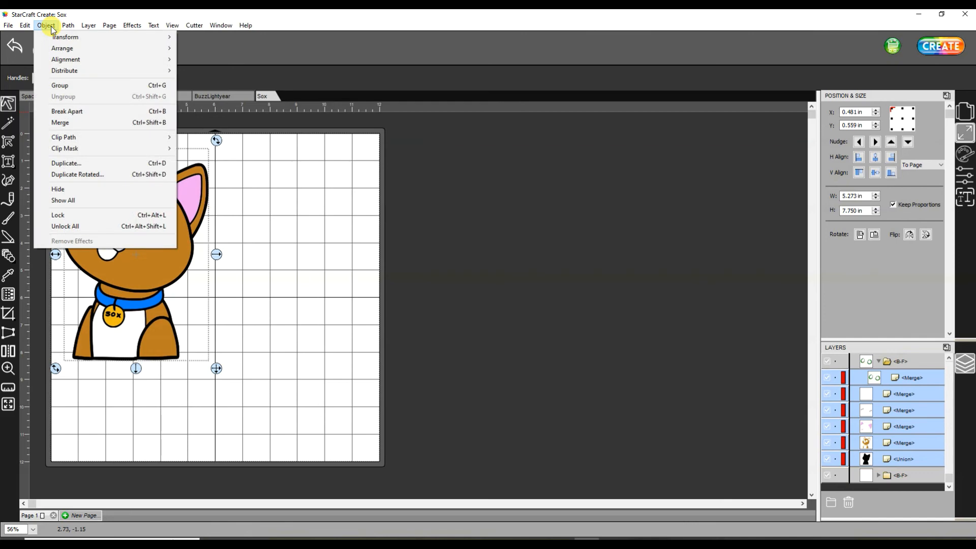
click(61, 86)
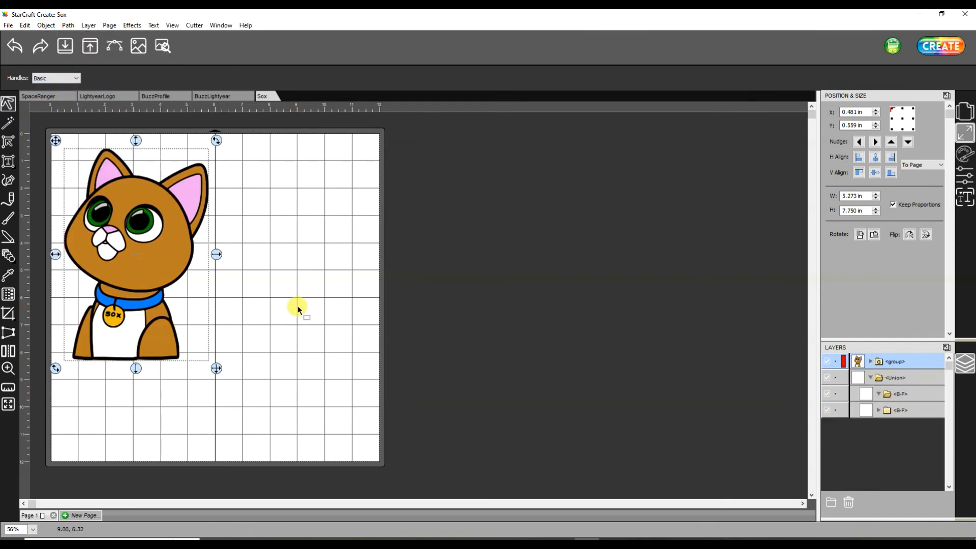
click(301, 196)
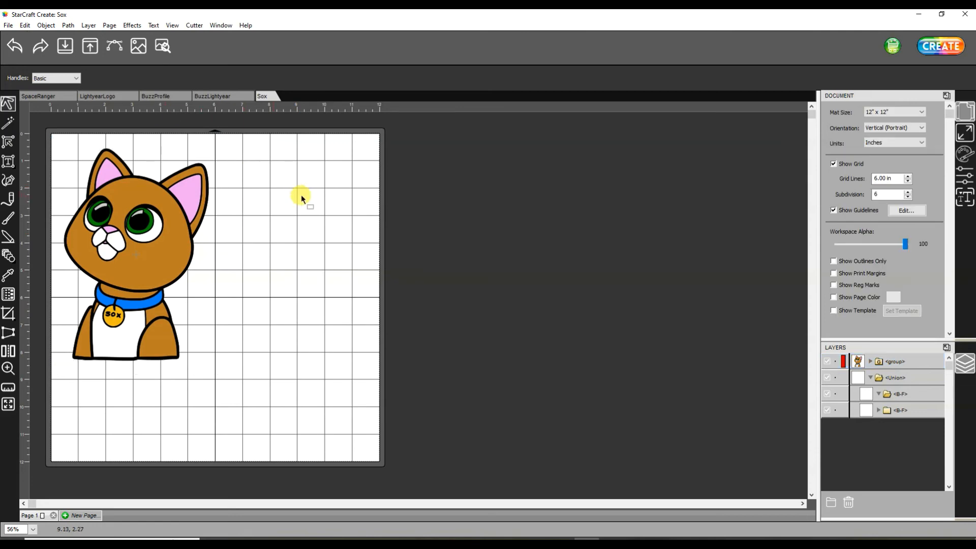
- Save the grouped cat design over the existing Sox.create project file
click(9, 25)
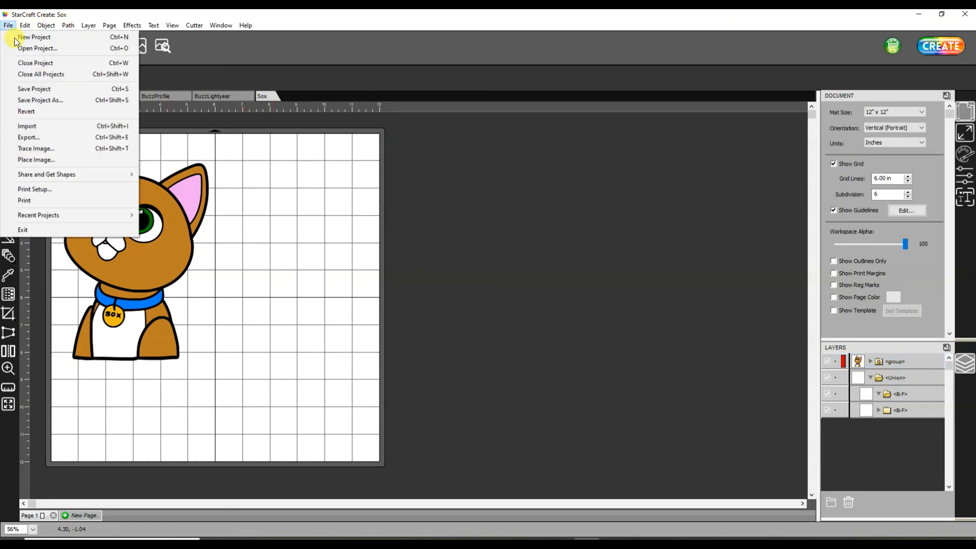
click(29, 100)
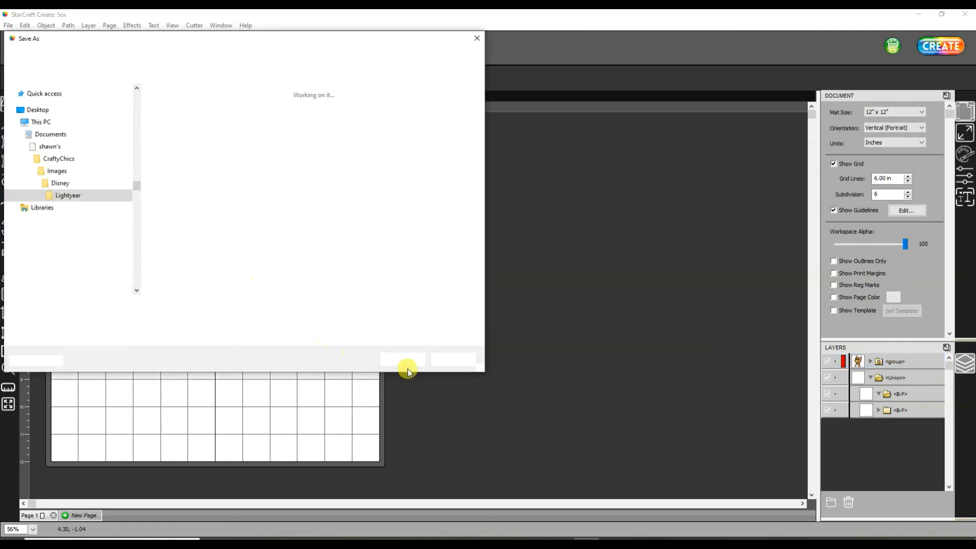
click(404, 359)
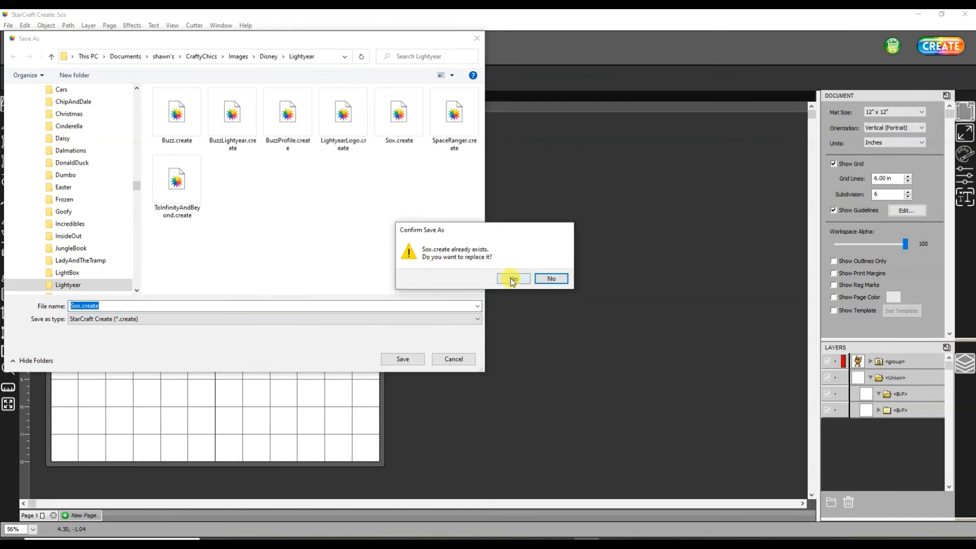
click(510, 279)
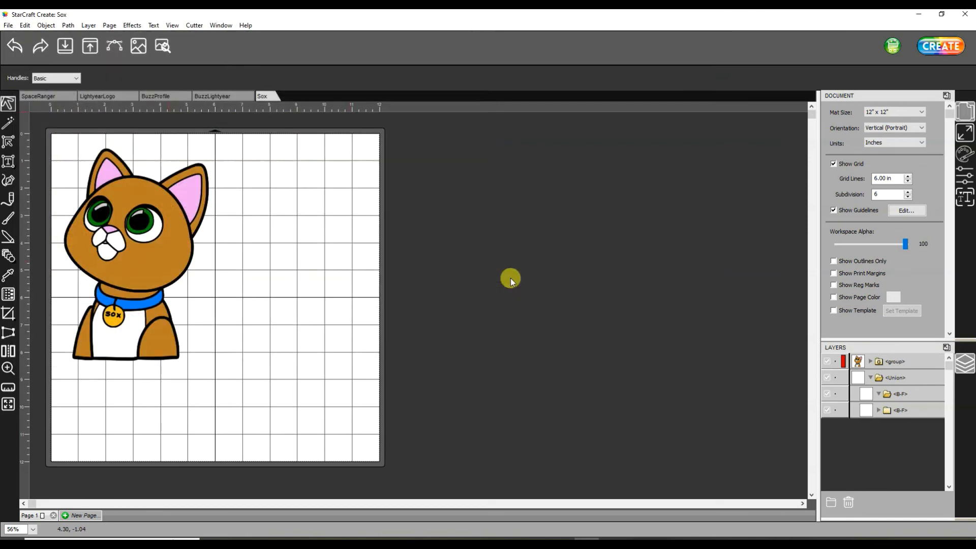
- Export the design as the SVG file SoxLookingUp in the StarCraft Create My Projects Lightyear folder at 72 DPI
click(89, 49)
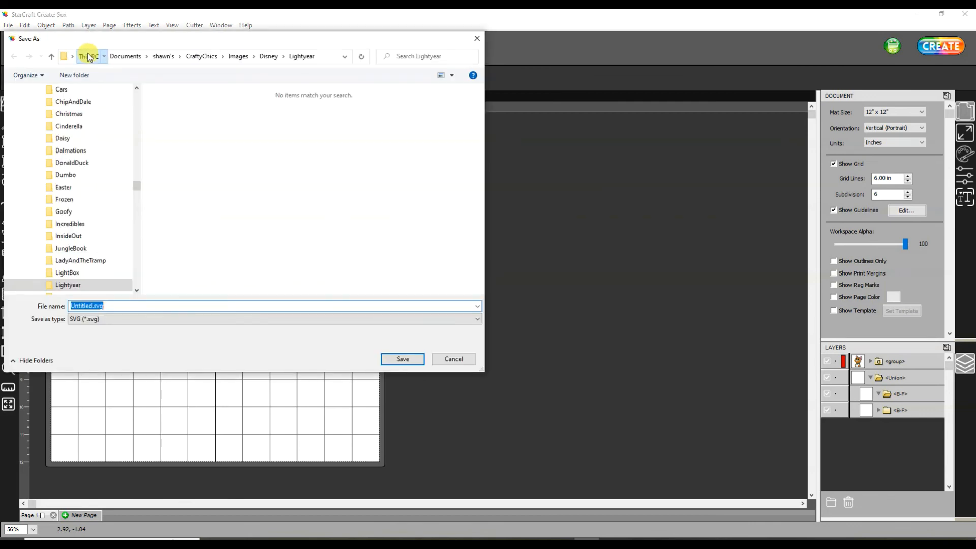
click(87, 55)
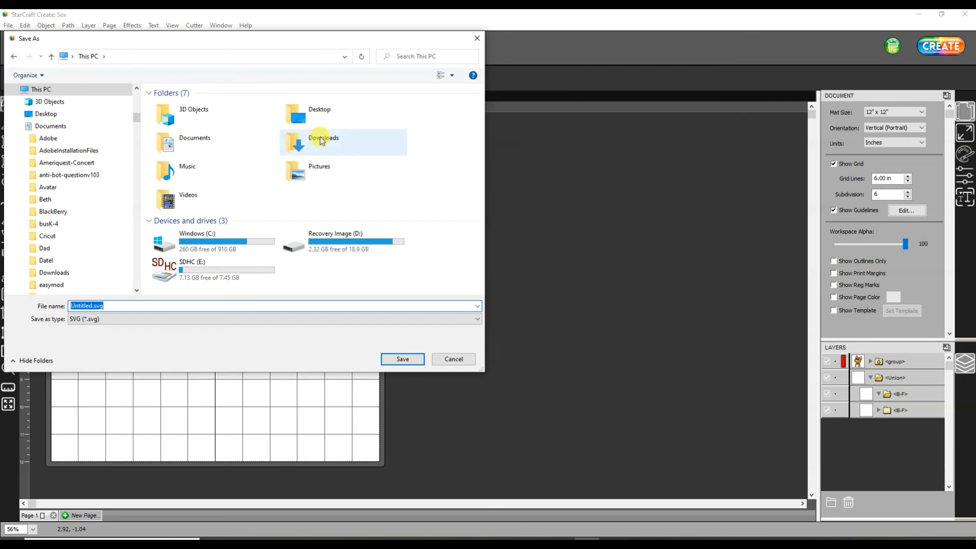
double_click(312, 111)
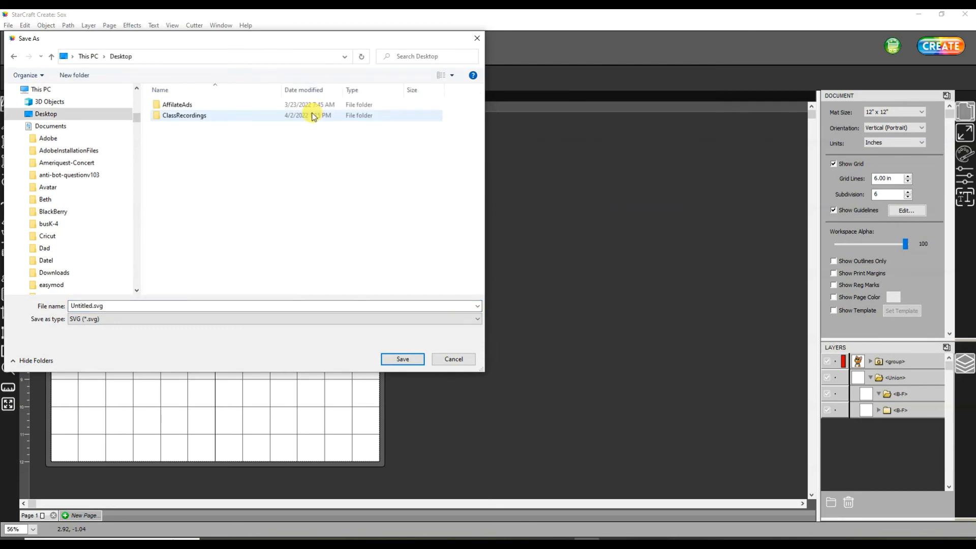
double_click(218, 208)
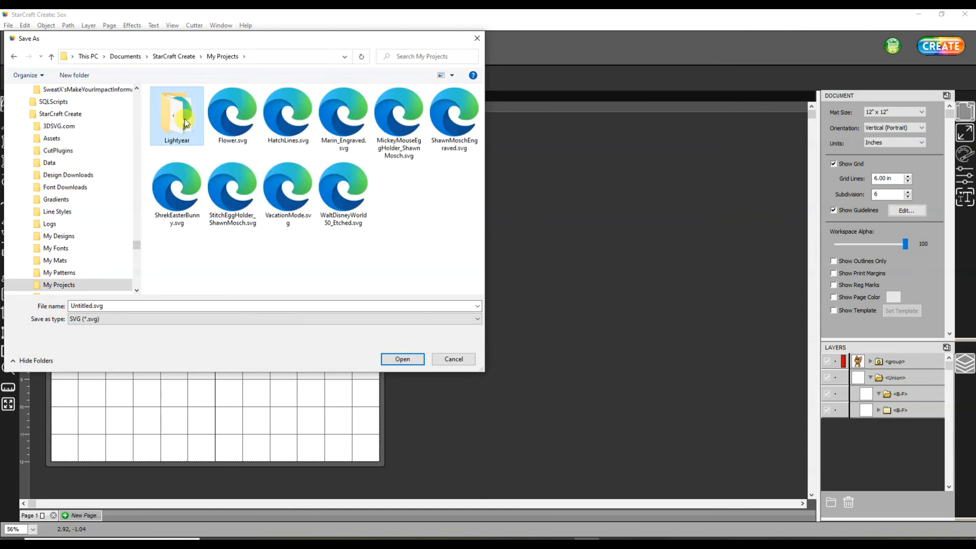
double_click(185, 119)
click(234, 305)
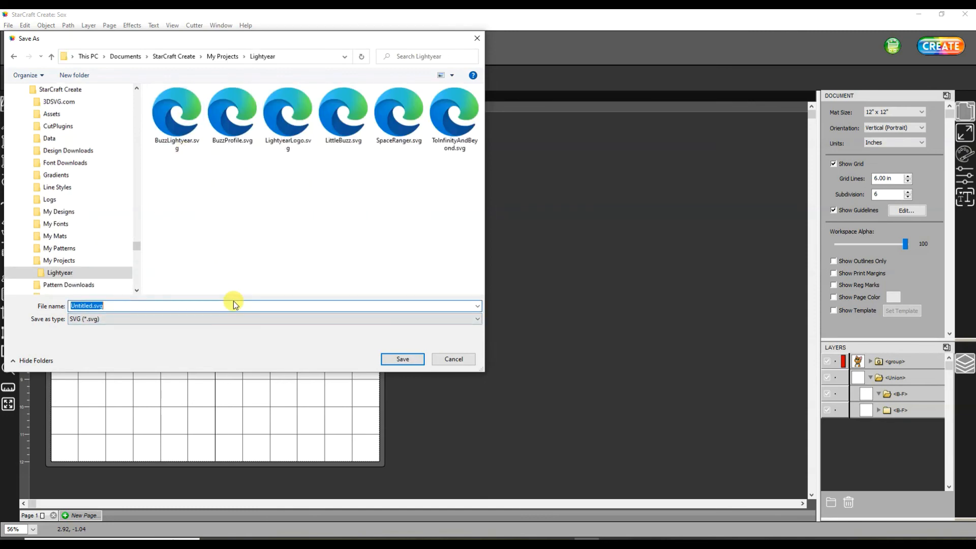
text(SoxLookingUp)
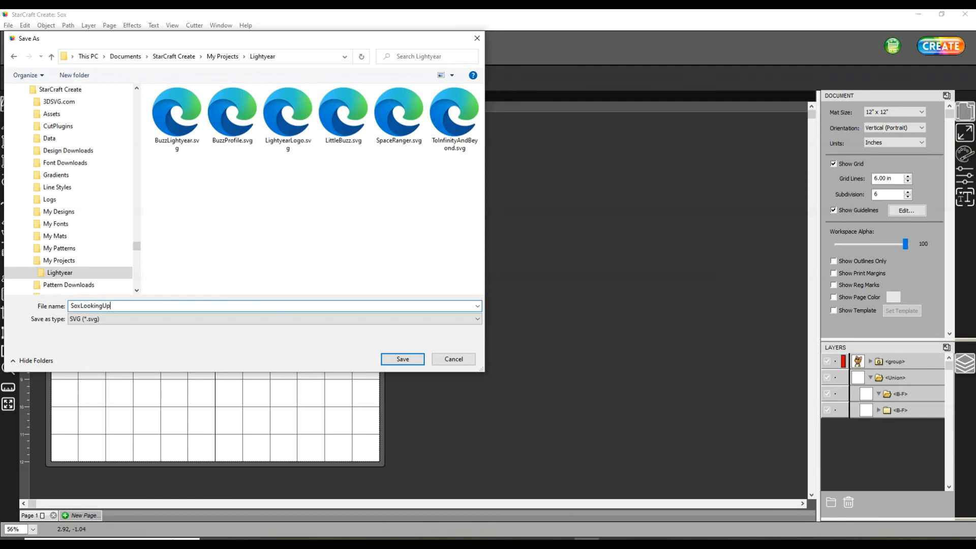
click(398, 361)
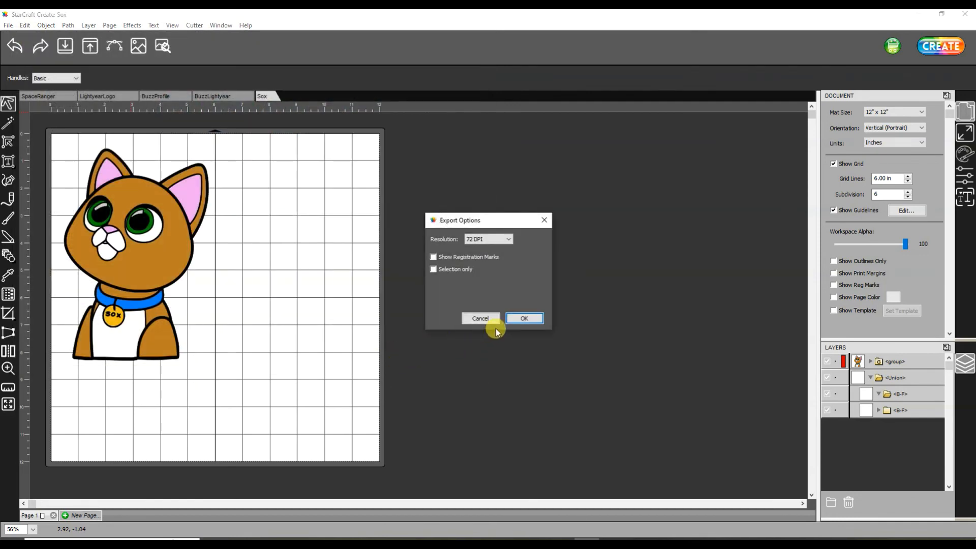
click(528, 317)
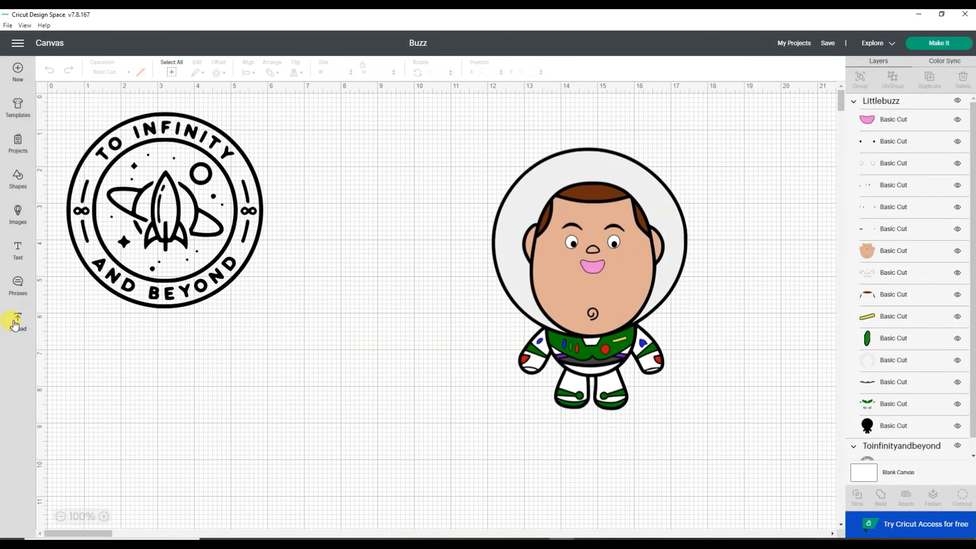
- Switch to Cricut Design Space, upload SoxLookingUp.svg from the Lightyear folder as an image and add it to the canvas
click(17, 322)
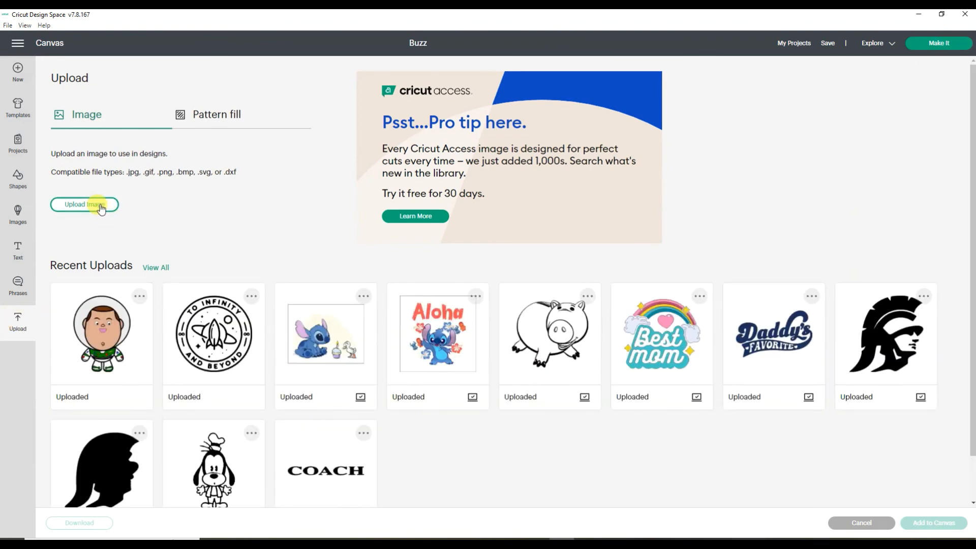
click(101, 206)
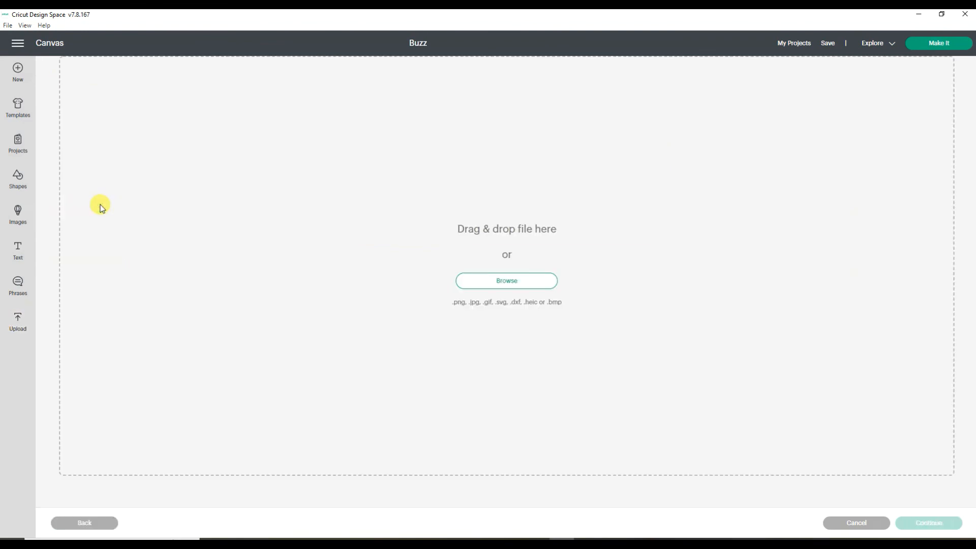
click(505, 284)
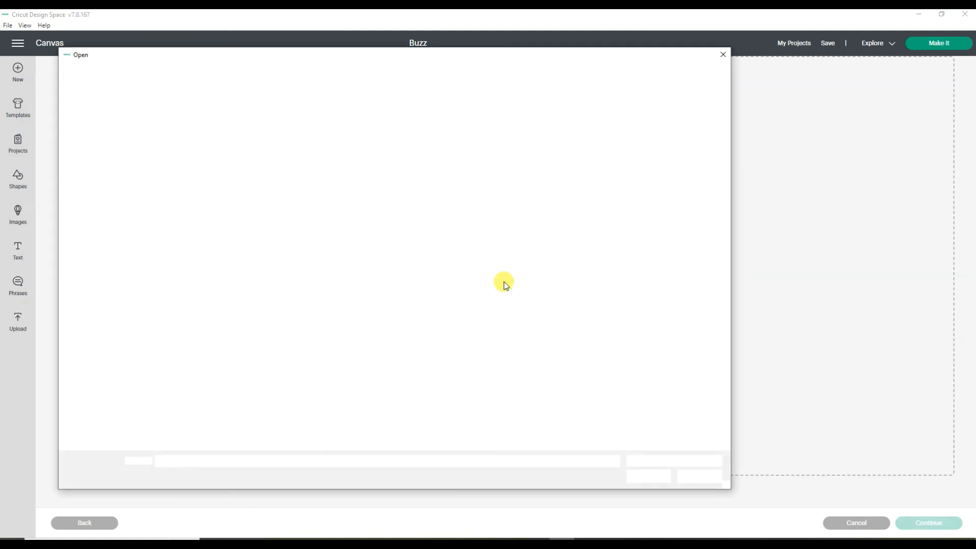
double_click(264, 134)
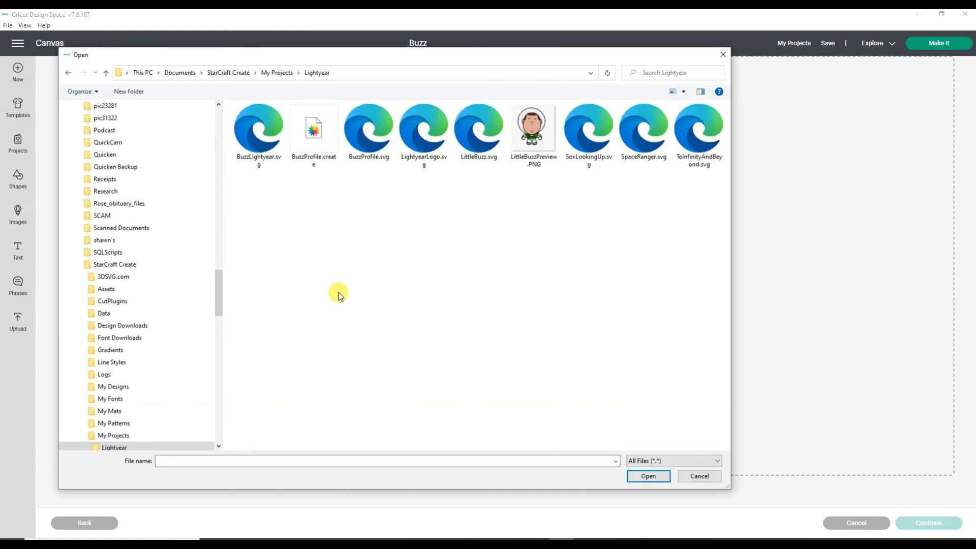
click(599, 135)
double_click(600, 134)
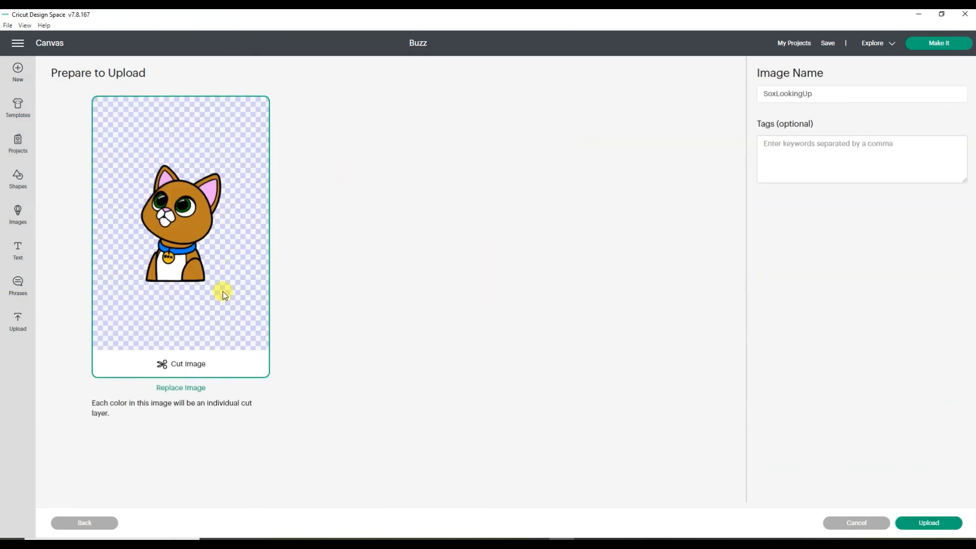
click(931, 523)
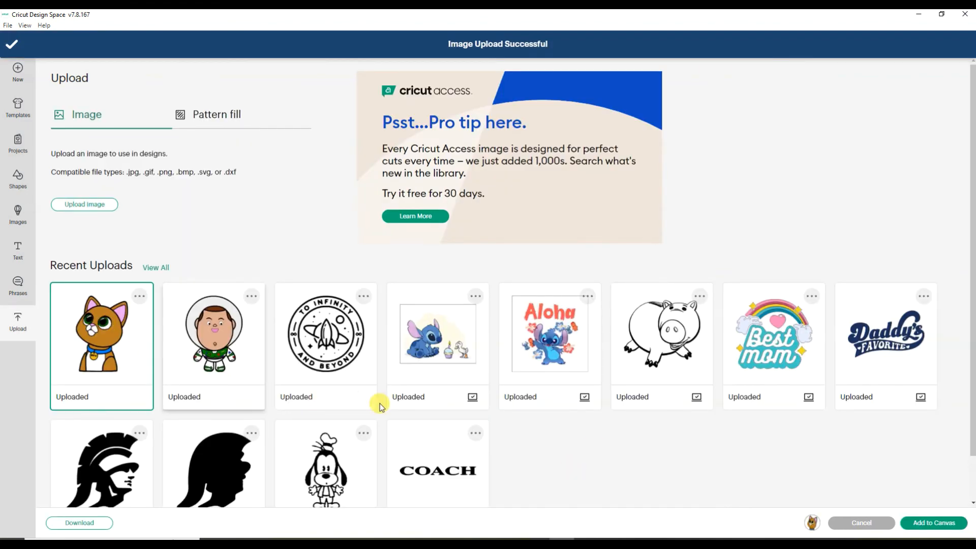
click(937, 523)
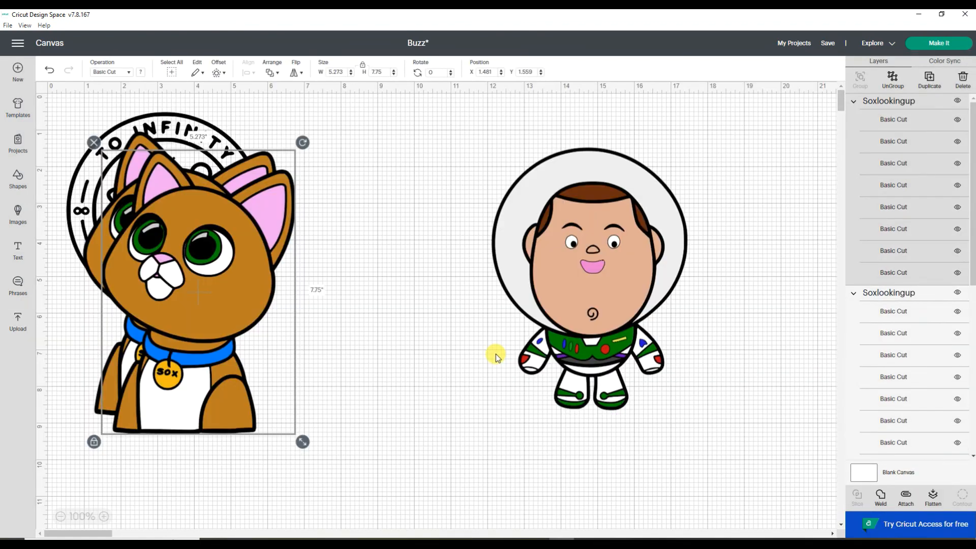
- Move the duplicate Sox cat away from the other copy and delete it from the canvas
click(369, 327)
drag(244, 285, 390, 316)
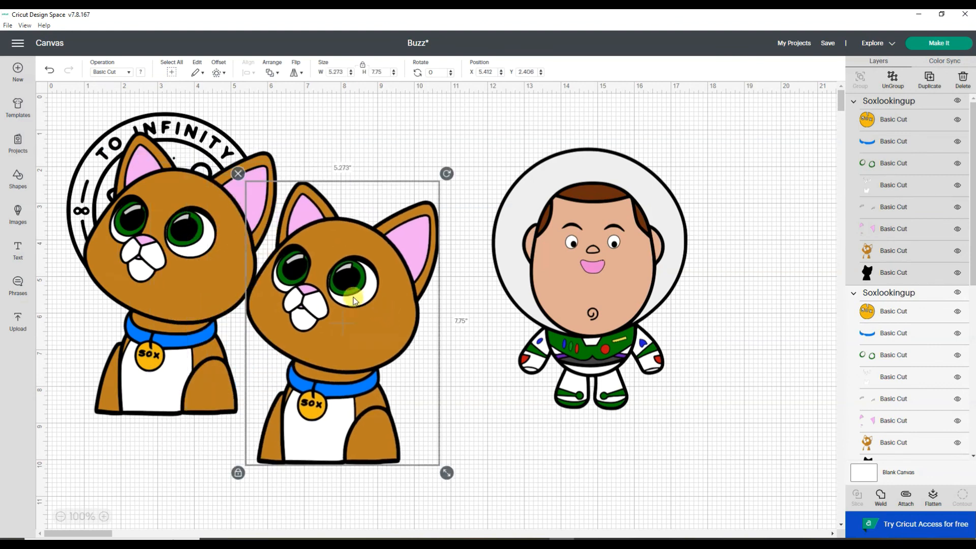
click(238, 174)
- Arrange the canvas with the Sox cat between the To Infinity badge and Little Buzz, then clear the selection
drag(214, 279, 410, 320)
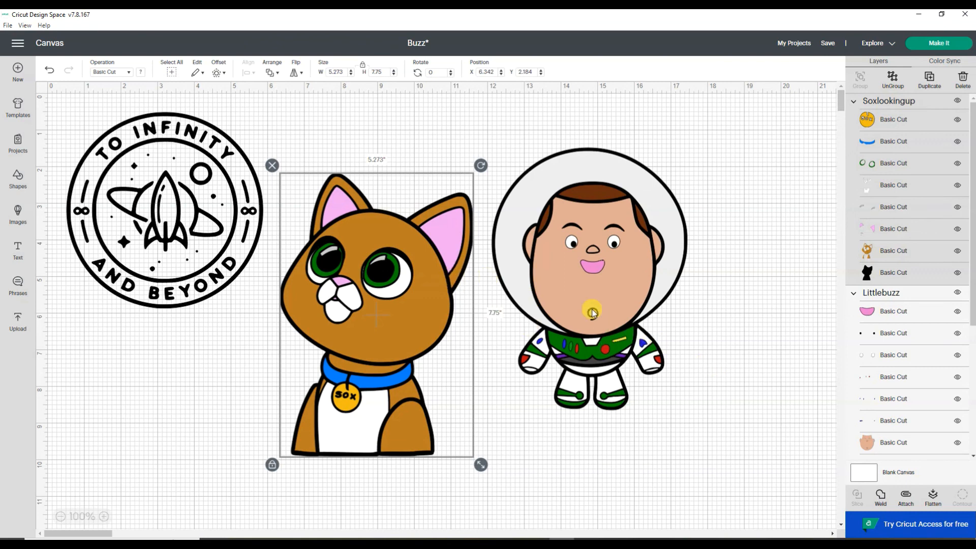
drag(592, 312, 685, 292)
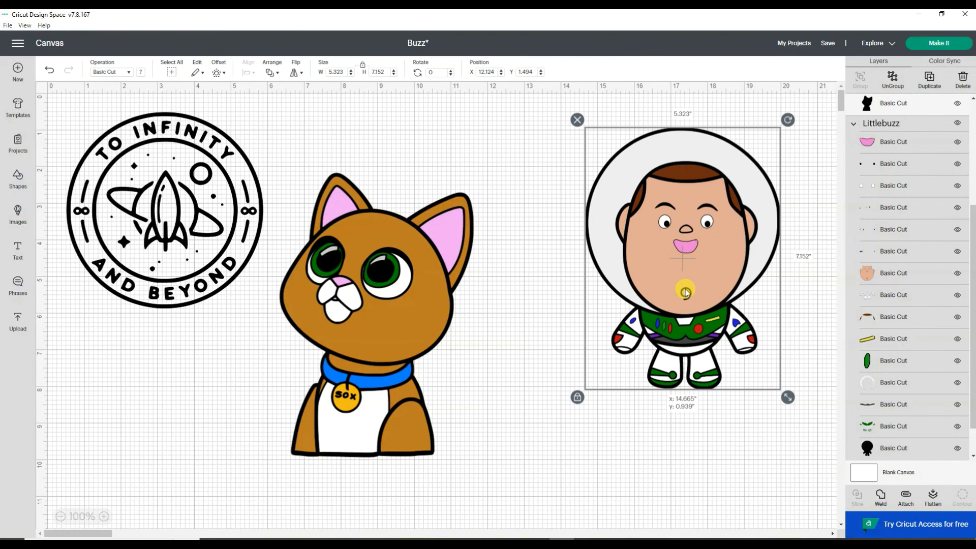
drag(398, 330, 458, 276)
click(560, 359)
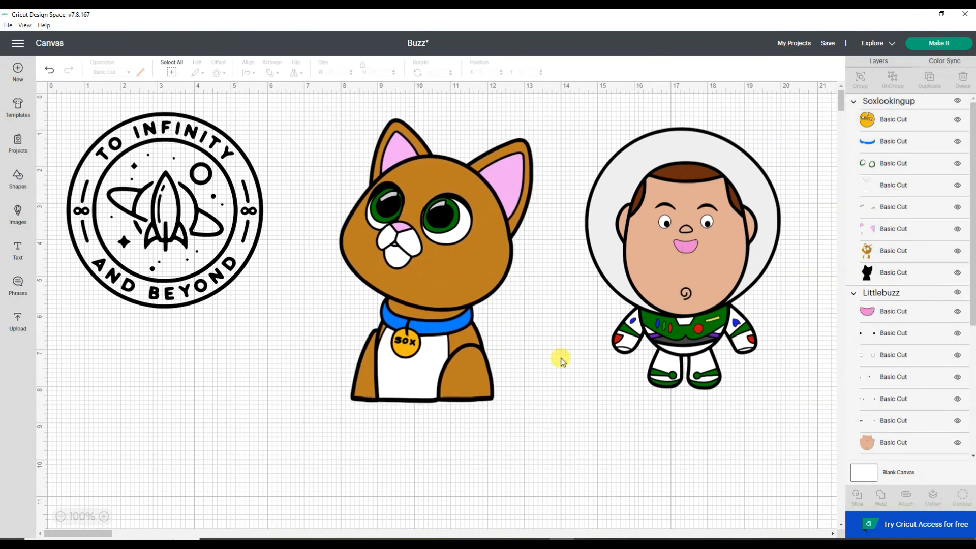